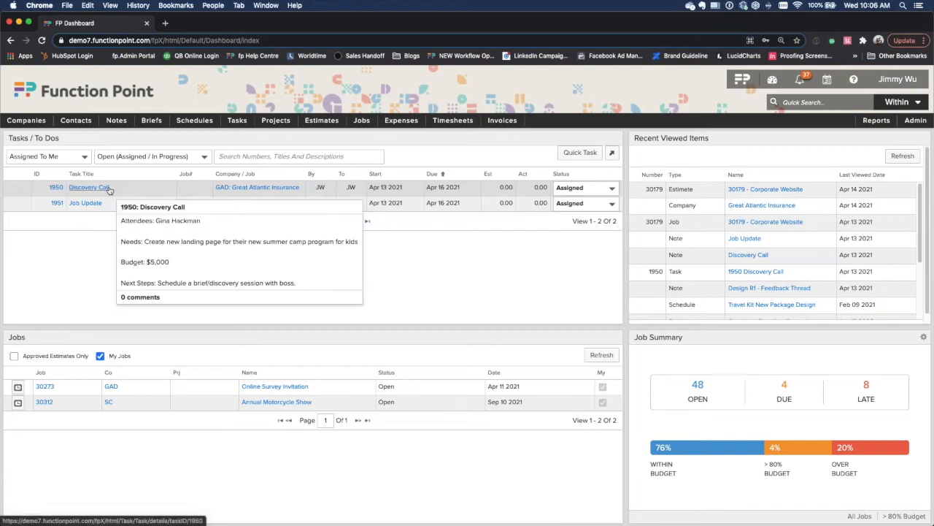
Review the Discovery Call and Job Update tasks, the Jobs list and the Job Summary figures on the dashboard.
mouse_move(96, 191)
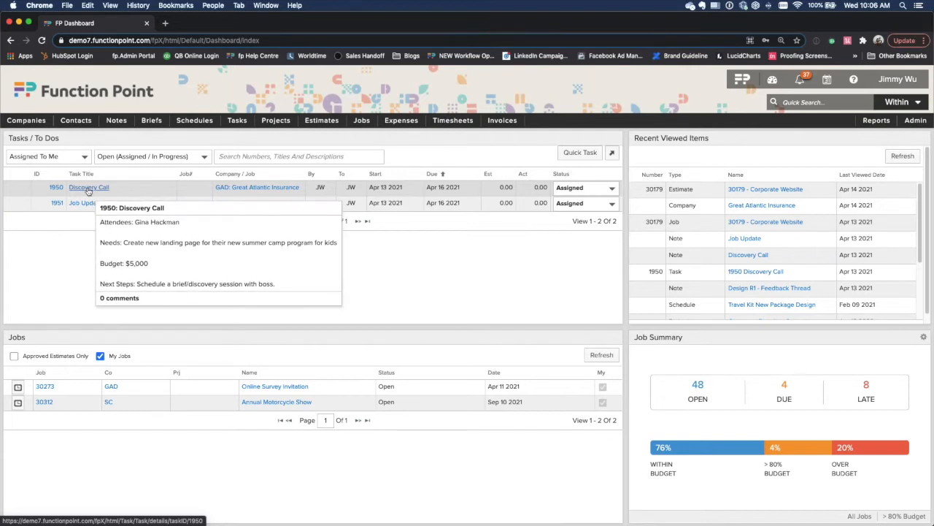
mouse_move(237, 190)
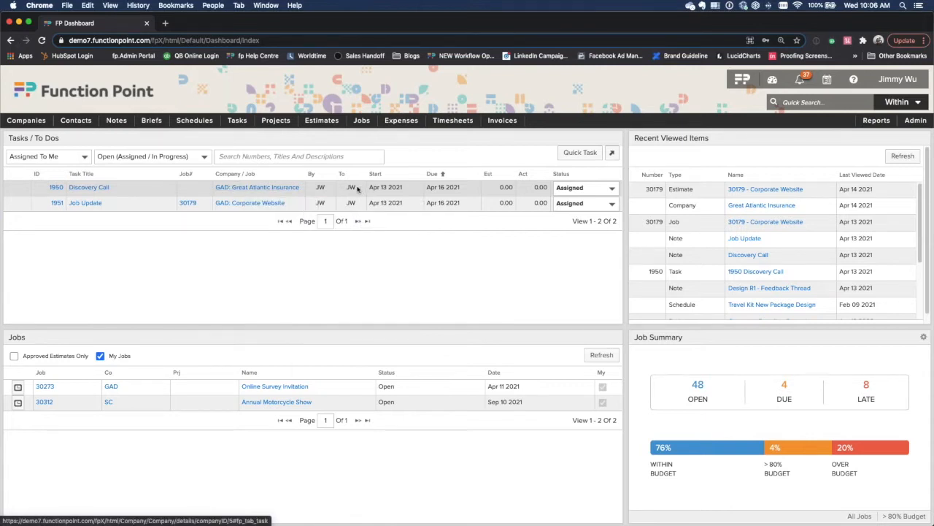
mouse_move(459, 191)
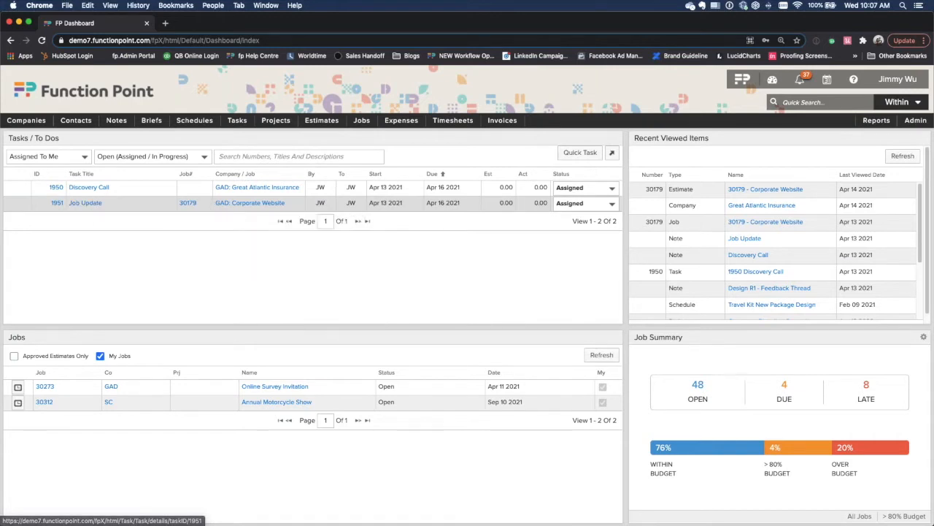
mouse_move(187, 204)
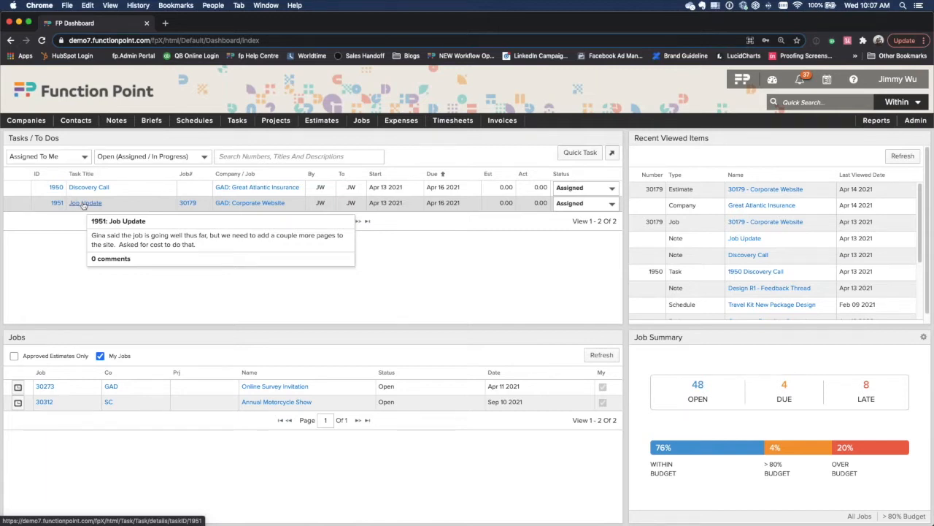
double_click(16, 337)
left_click(33, 335)
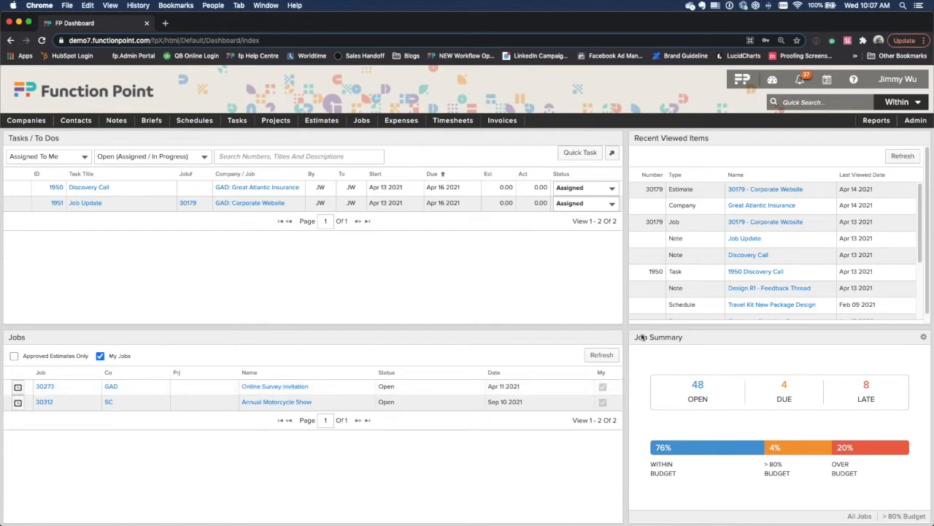
mouse_move(869, 394)
Search for active companies whose qualification is MQL.
mouse_move(26, 119)
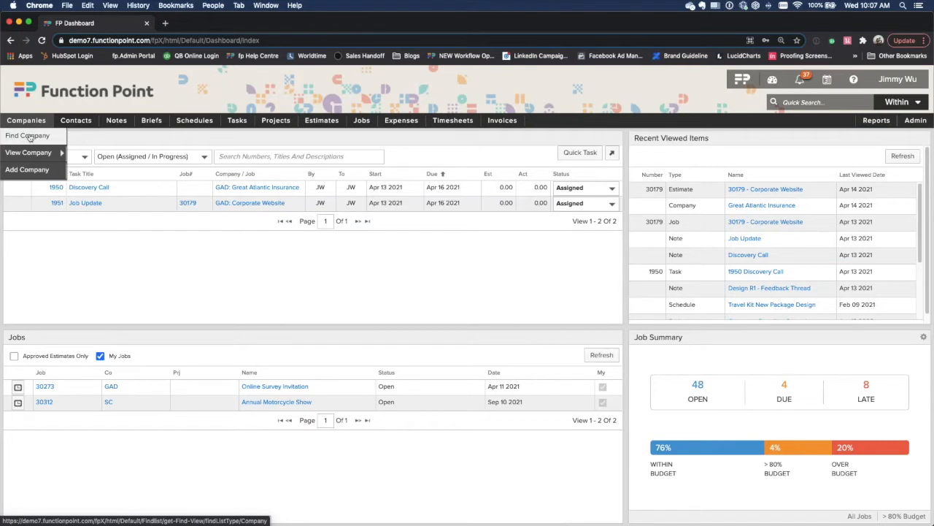
left_click(36, 138)
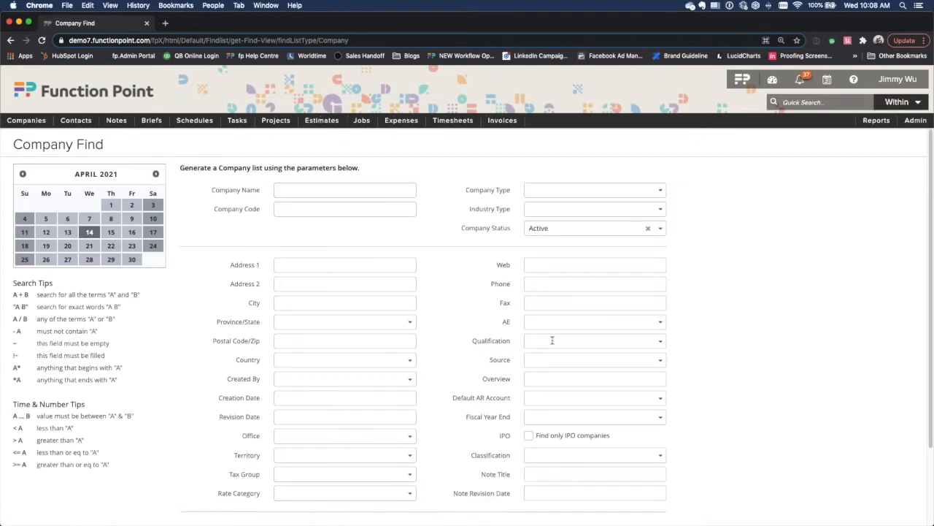
left_click(553, 341)
scroll(550, 321, "down", 1)
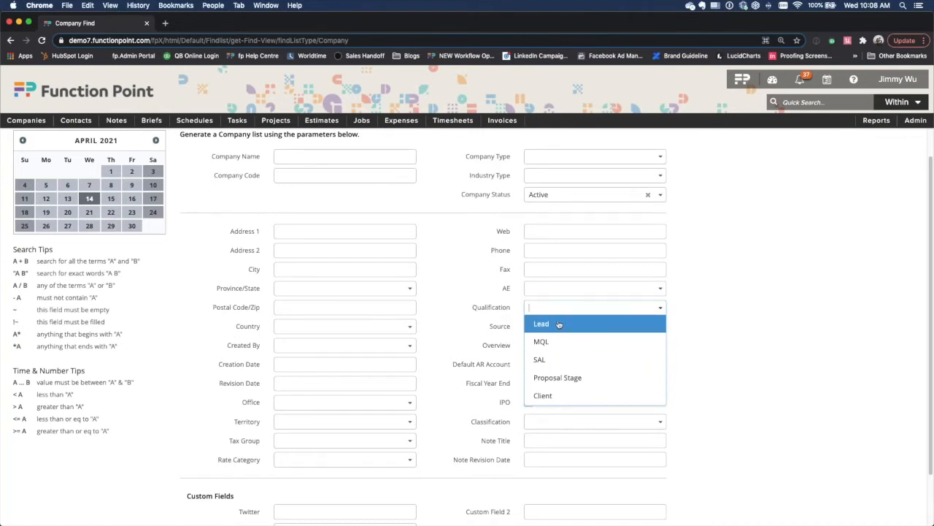
left_click(558, 346)
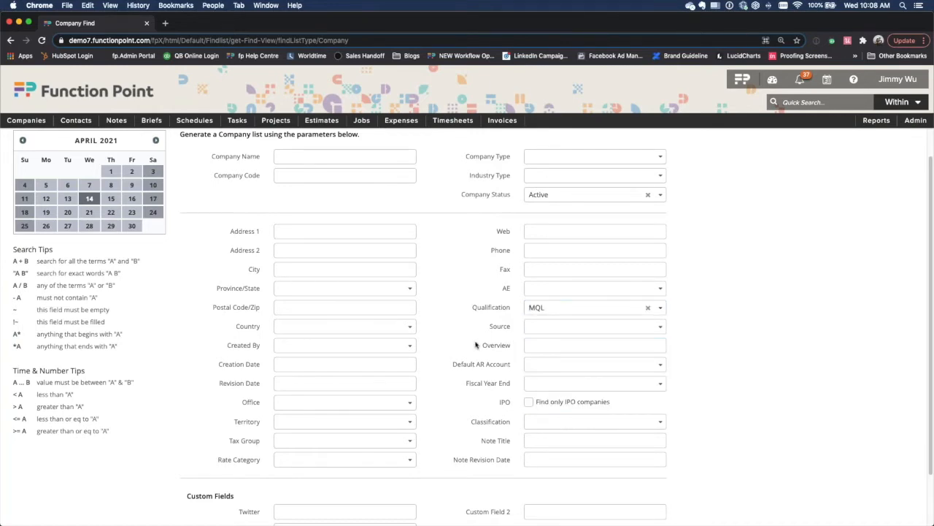
scroll(508, 357, "down", 2)
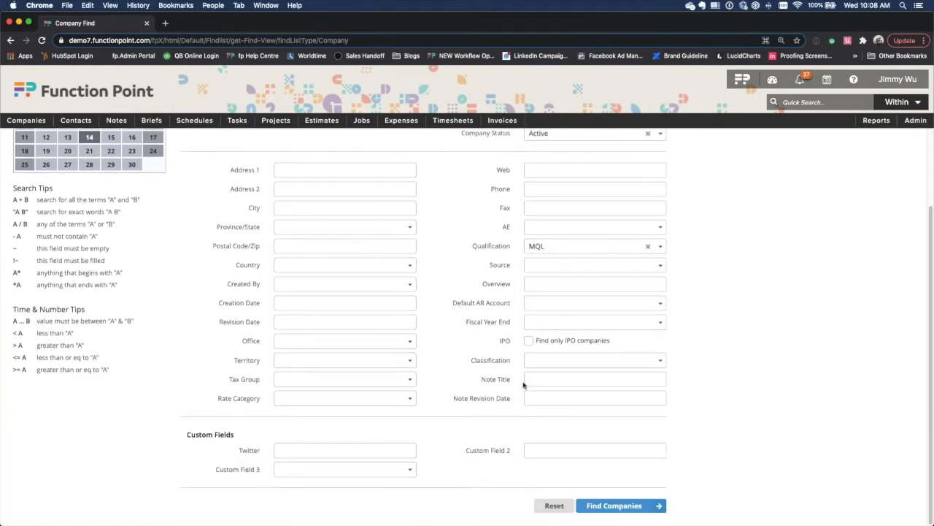
left_click(617, 508)
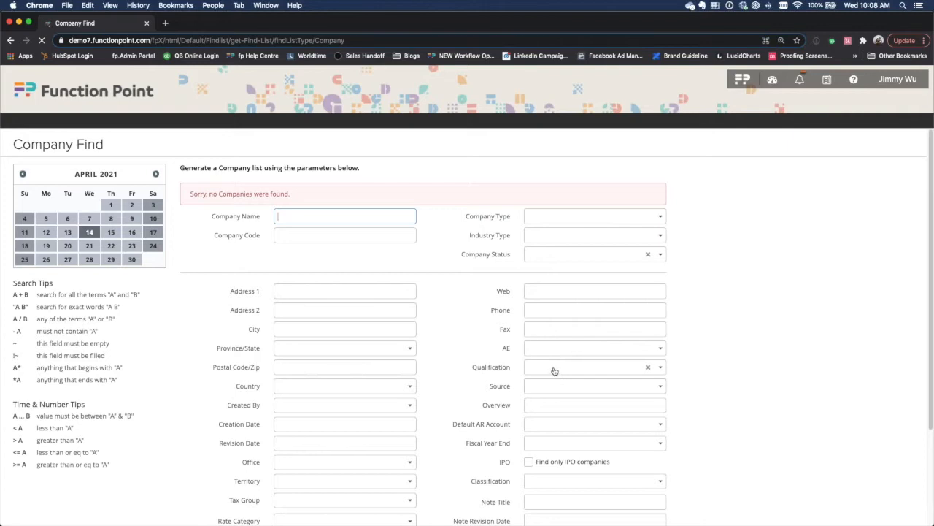
Search for active companies with the Proposal Stage qualification and open the Furry Creek Golf Academy record.
left_click(540, 365)
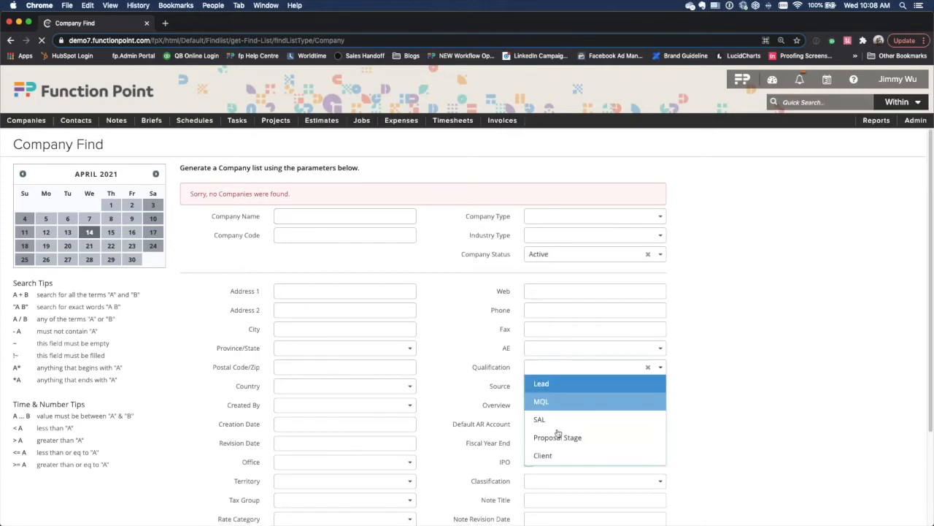
left_click(534, 433)
scroll(559, 438, "down", 3)
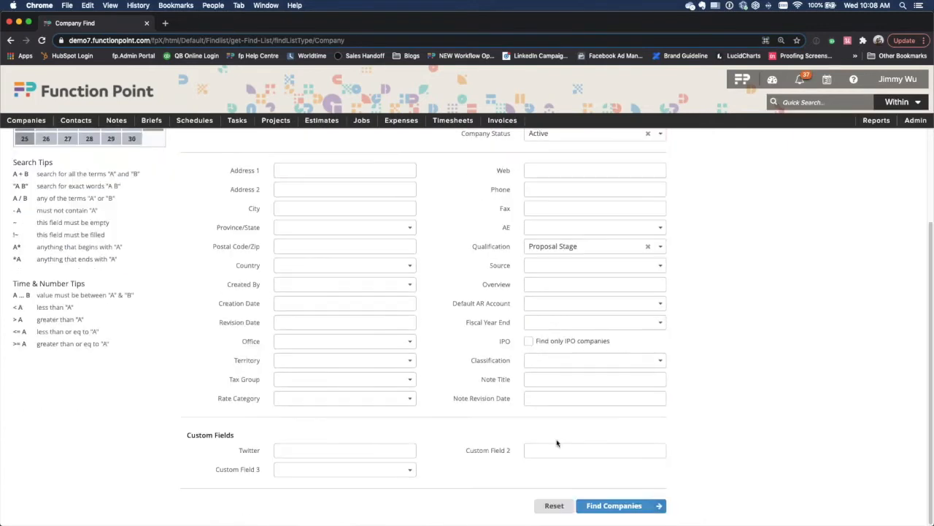
left_click(620, 505)
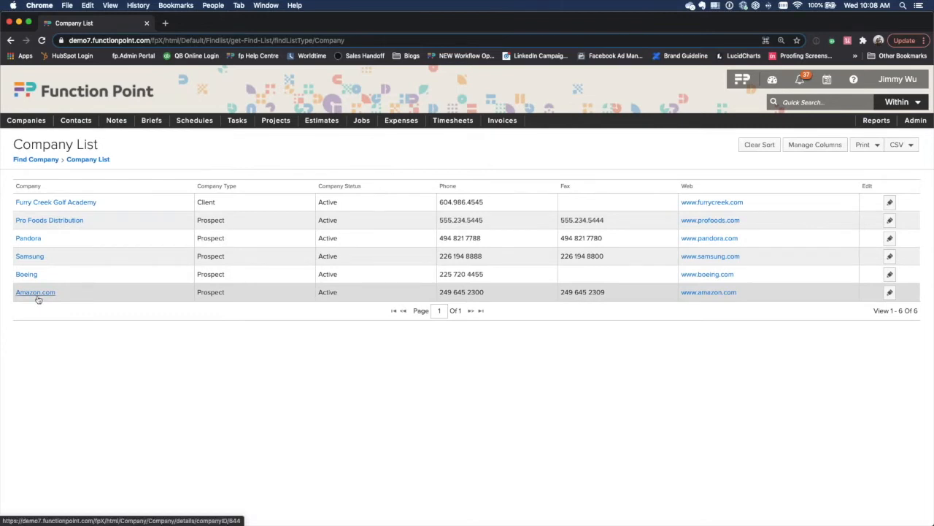
left_click(33, 204)
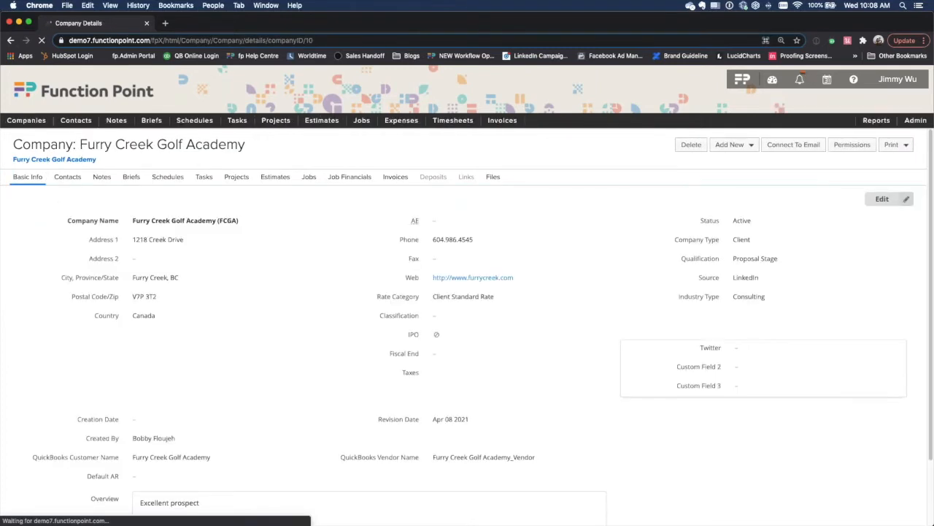
Open the recently viewed company record for Great Atlantic Insurance.
left_click(26, 120)
mouse_move(33, 152)
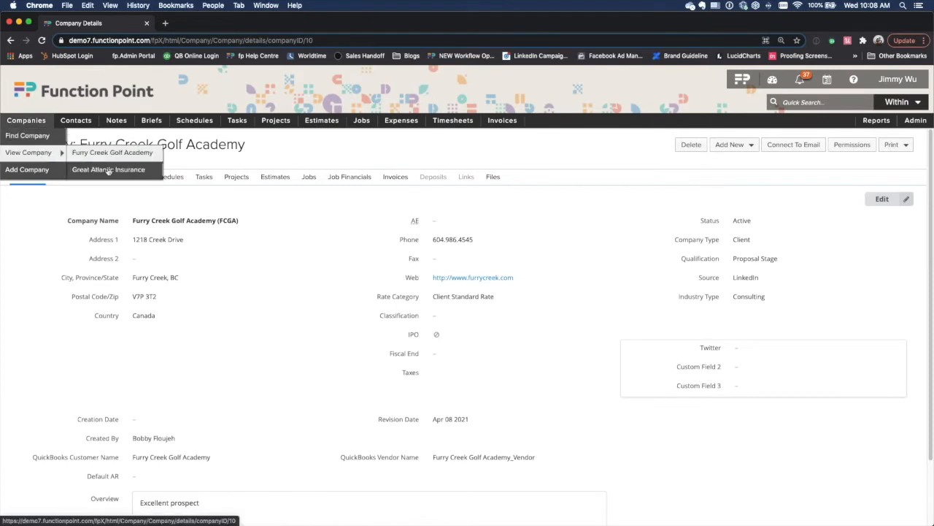
left_click(108, 169)
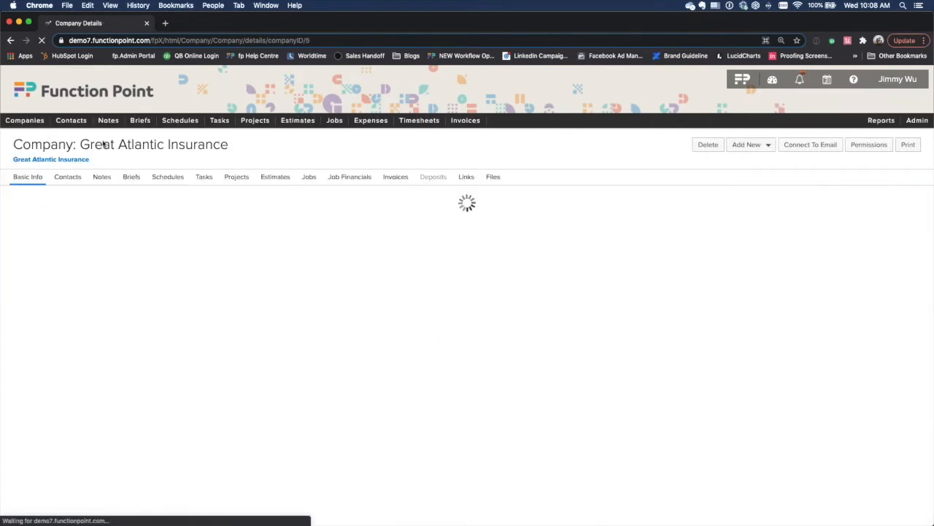
Examine the company's basic info: name, address, phone, AE, rate category, status, company type, qualification, source and industry type.
triple_click(156, 146)
left_click(246, 151)
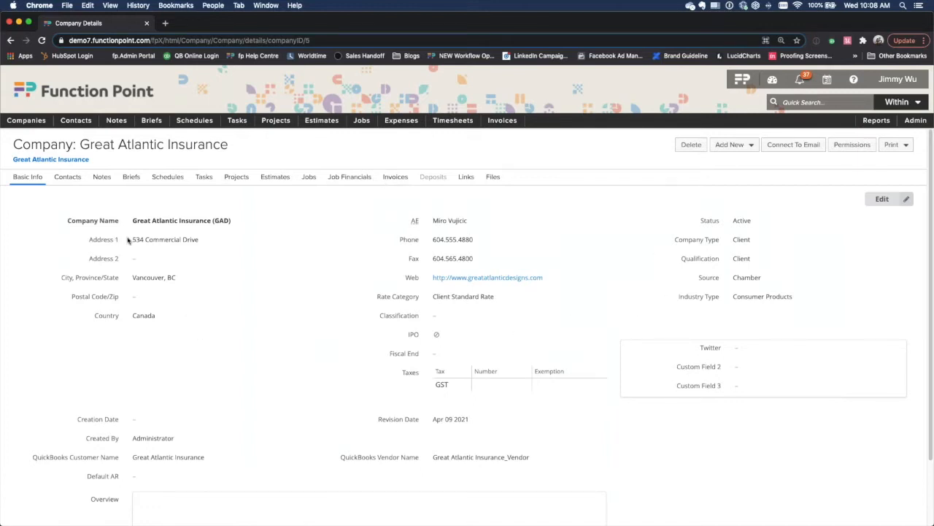
left_click_drag(127, 241, 235, 243)
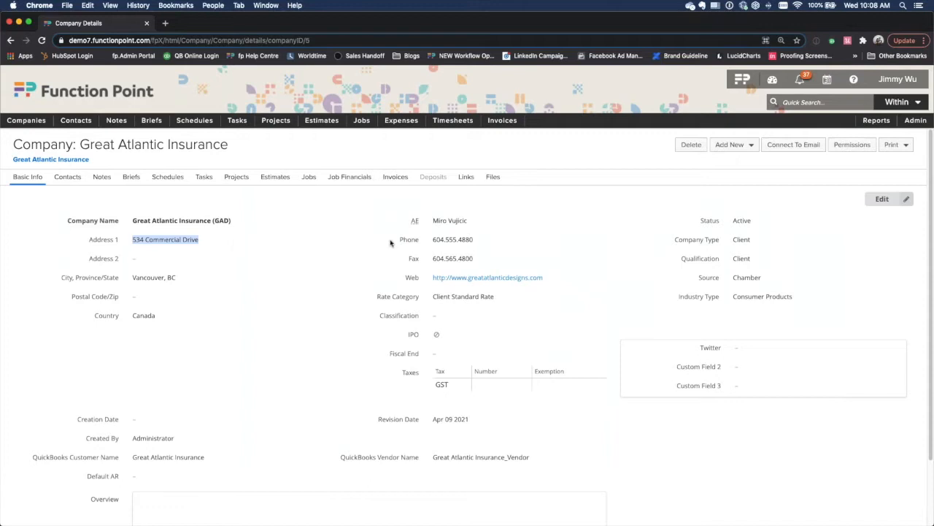
left_click_drag(390, 240, 497, 248)
left_click_drag(407, 223, 484, 221)
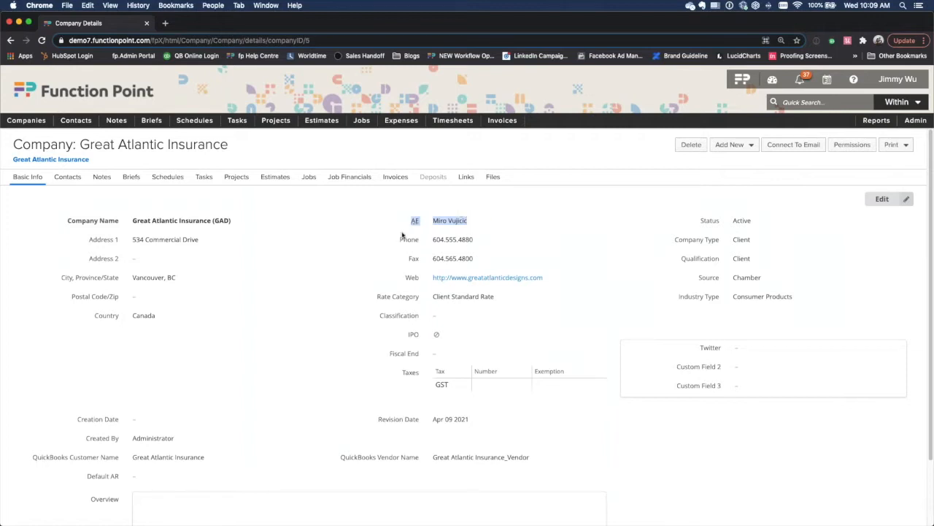
left_click(465, 227)
left_click_drag(372, 301, 512, 299)
left_click(523, 299)
left_click_drag(690, 226, 796, 307)
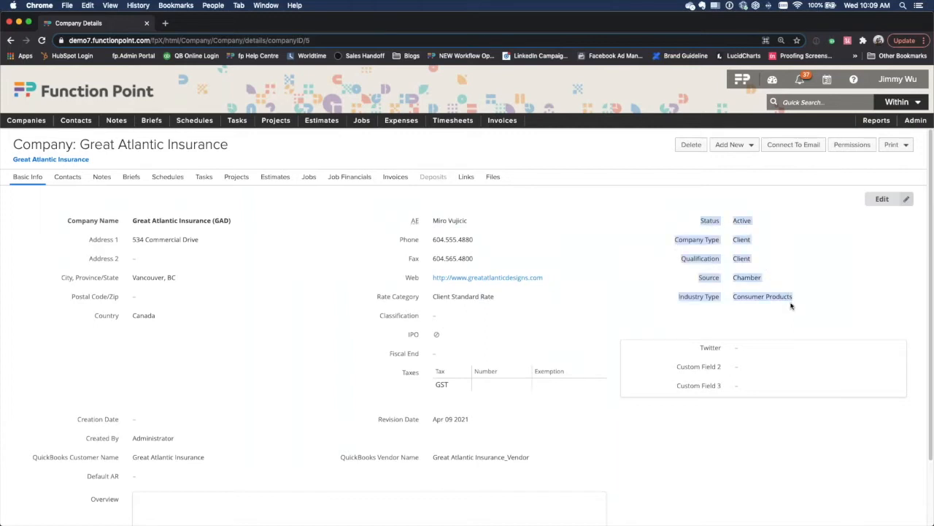
left_click(683, 261)
left_click_drag(680, 258, 766, 260)
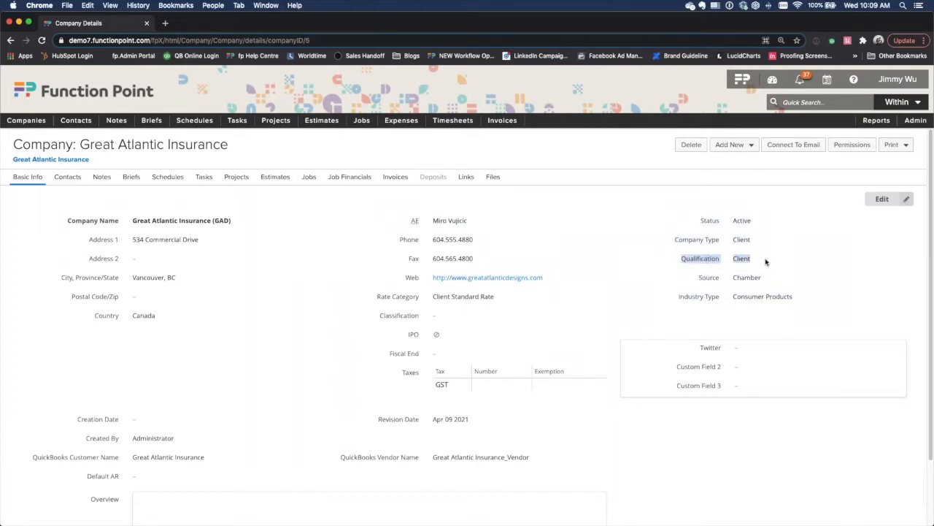
left_click_drag(672, 238, 773, 250)
Open the company's basic info for editing and look through the available Company Type and Qualification options.
left_click(885, 203)
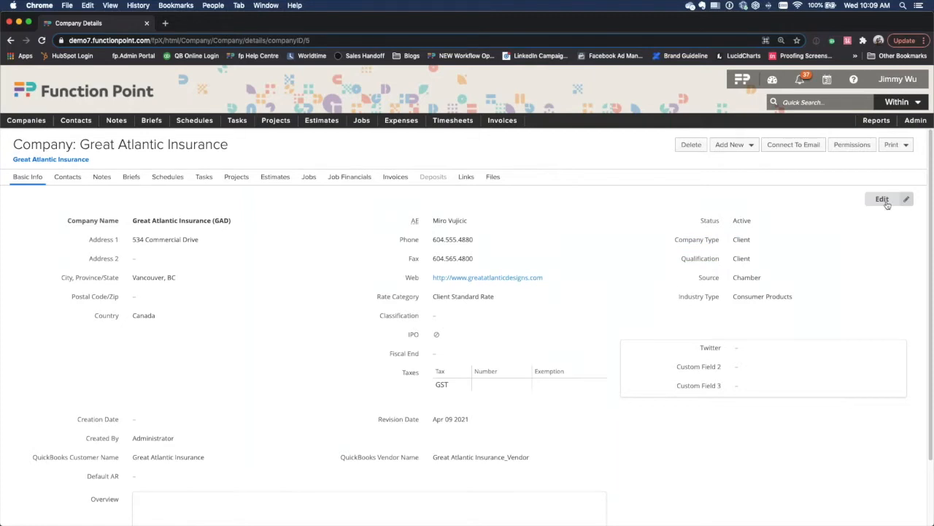
left_click(885, 203)
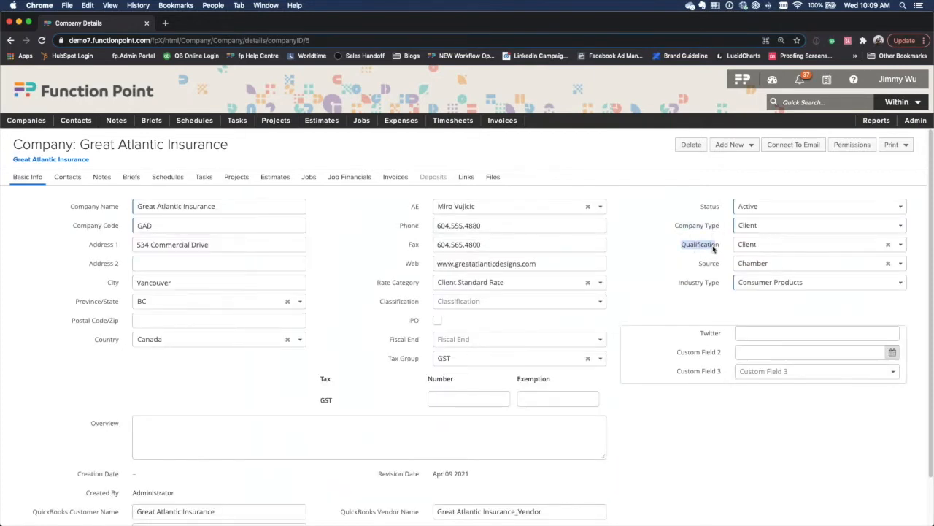
left_click(902, 227)
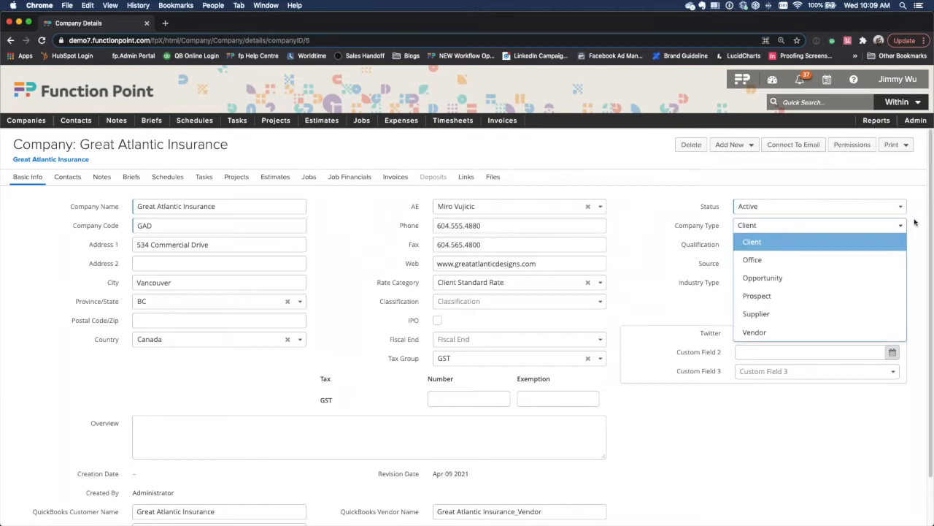
left_click(915, 222)
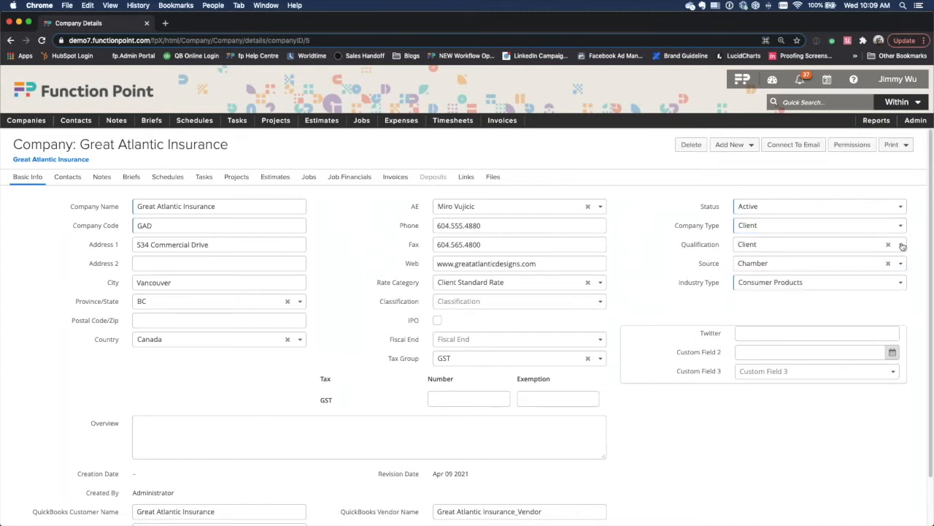
left_click(901, 246)
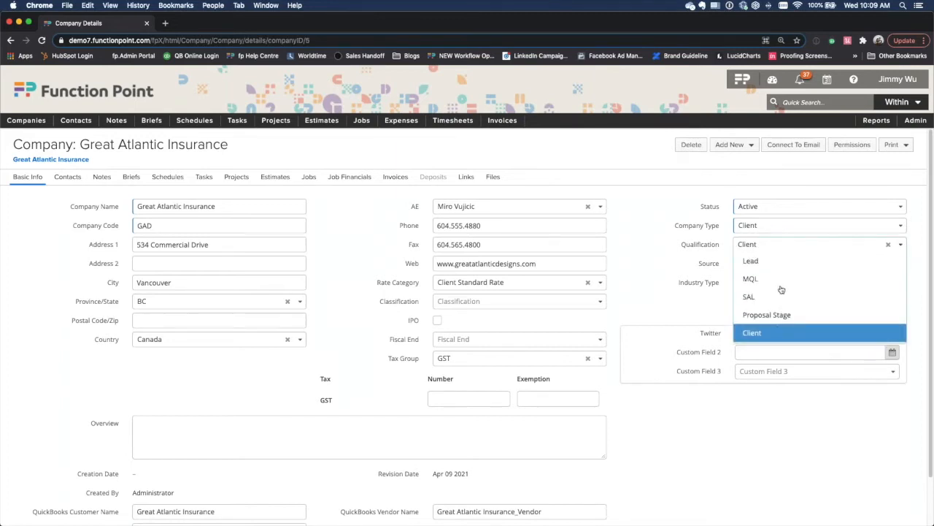
left_click(705, 311)
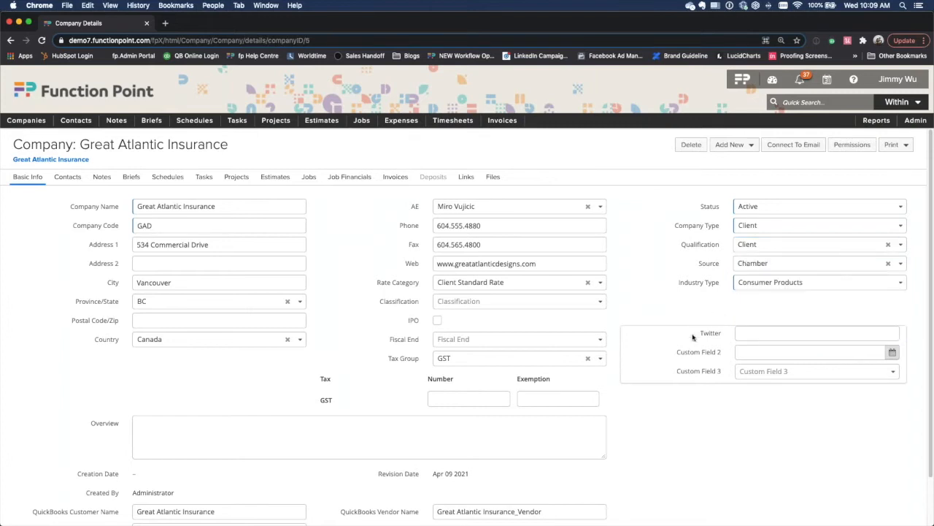
Try setting Custom Field 2 to Dec 31 2021 among the company's custom fields, and discard the edits.
left_click_drag(730, 344, 725, 378)
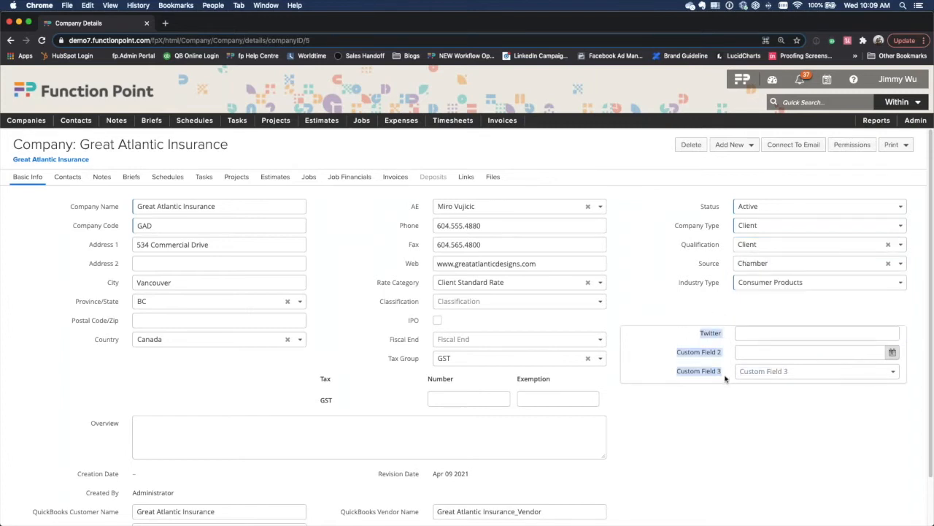
left_click(684, 343)
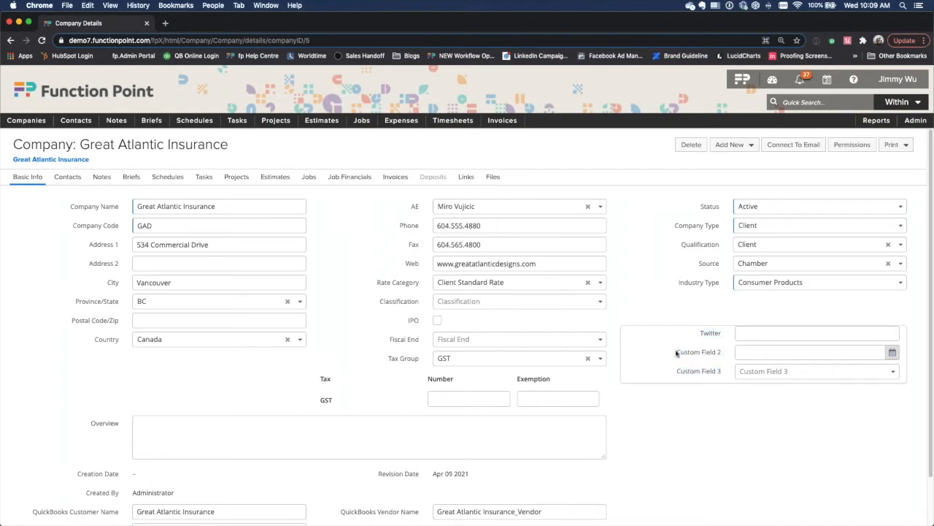
left_click_drag(664, 360, 722, 355)
left_click(722, 355)
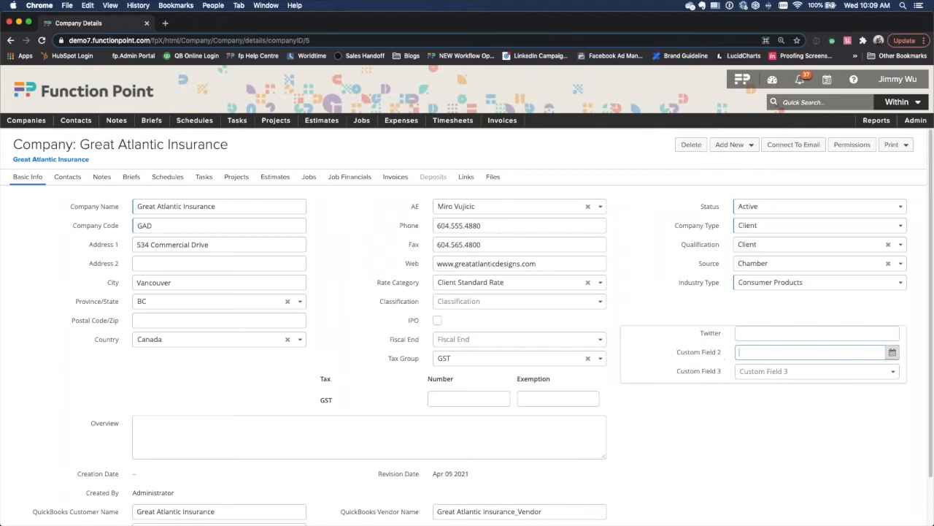
left_click(925, 373)
left_click(924, 371)
left_click(924, 371)
left_click(924, 371)
left_click(925, 371)
left_click(925, 372)
left_click(925, 371)
left_click(905, 458)
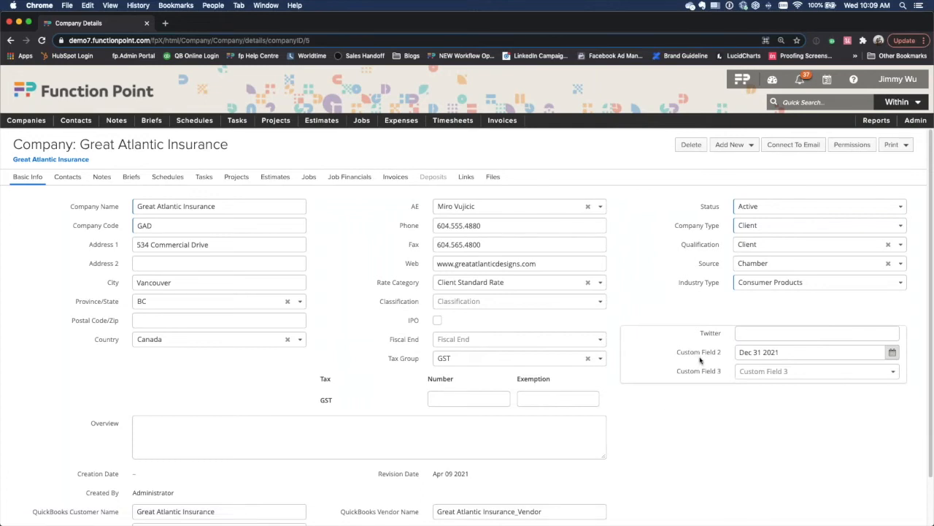
scroll(699, 359, "down", 3)
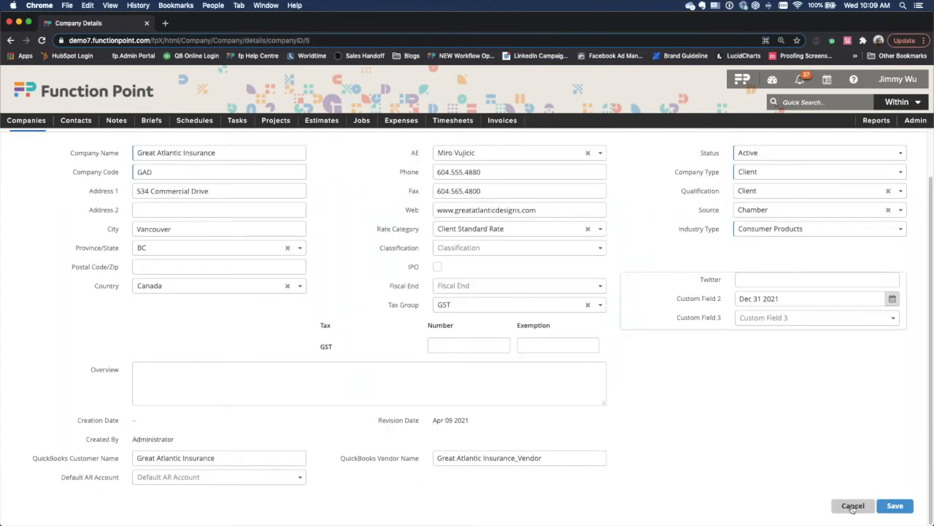
left_click(848, 505)
View the contacts and the notes recorded for Great Atlantic Insurance.
left_click(59, 184)
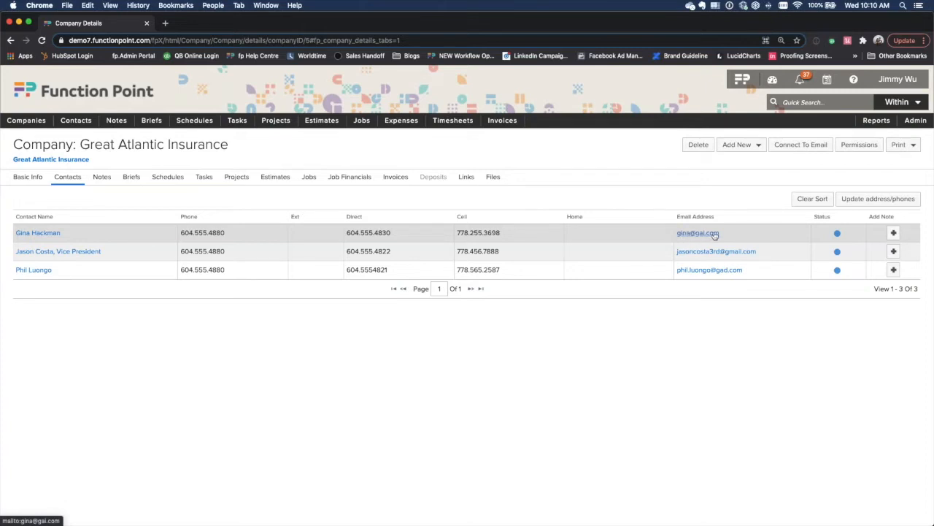
left_click(99, 180)
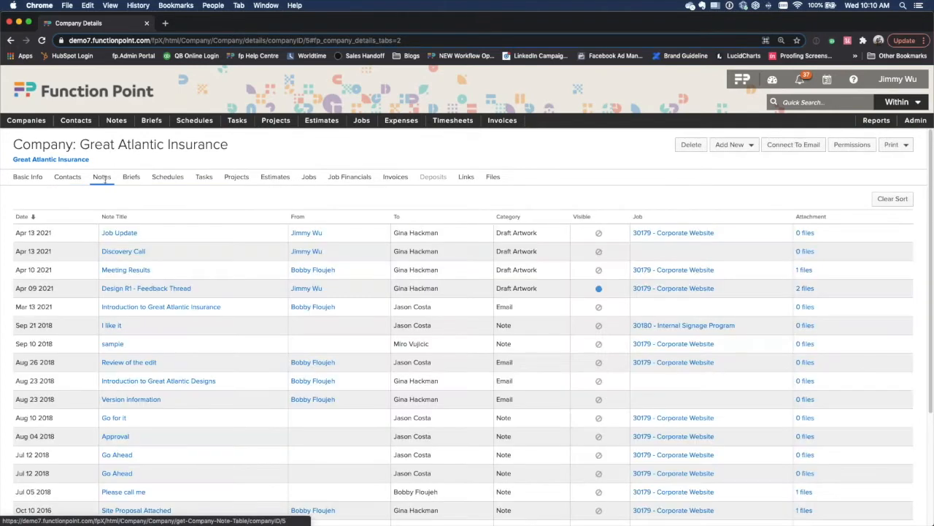
Preview the contents of the company's most recent notes, including Job Update, Discovery Call and Meeting Results.
mouse_move(120, 236)
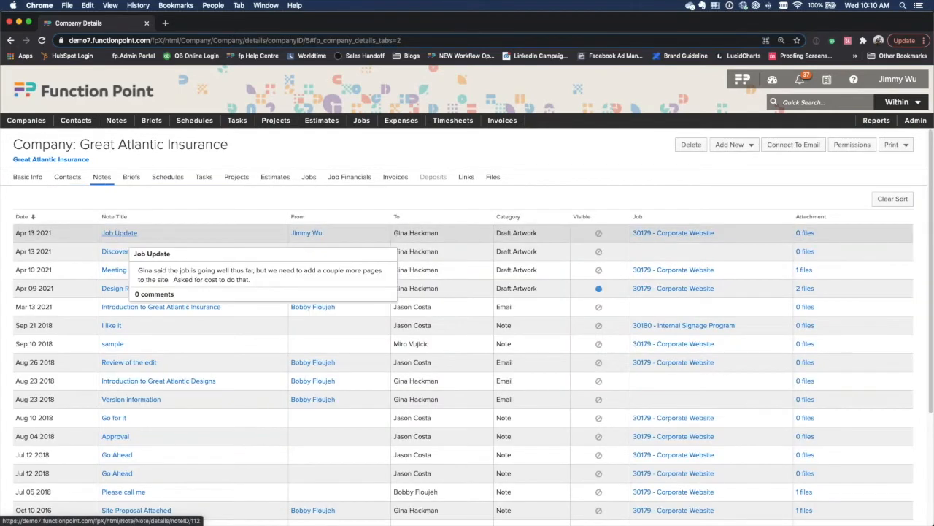
mouse_move(124, 253)
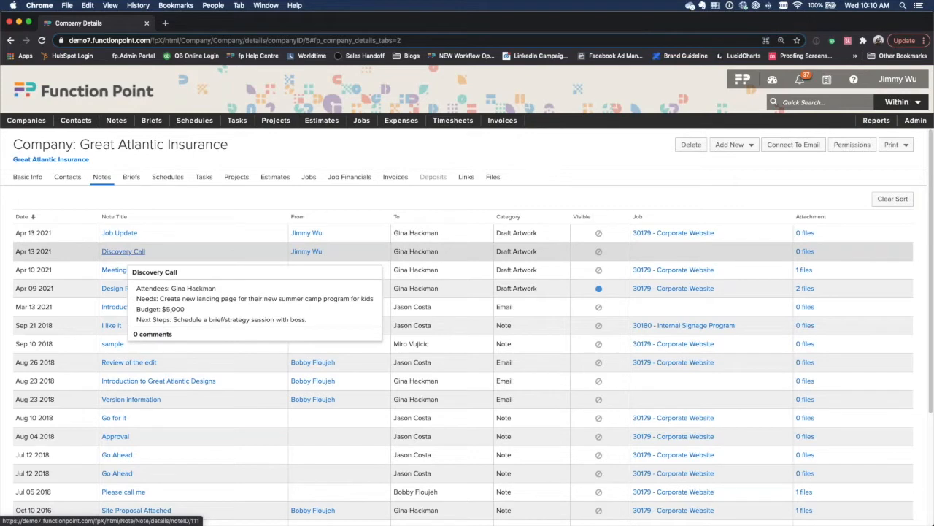
mouse_move(123, 273)
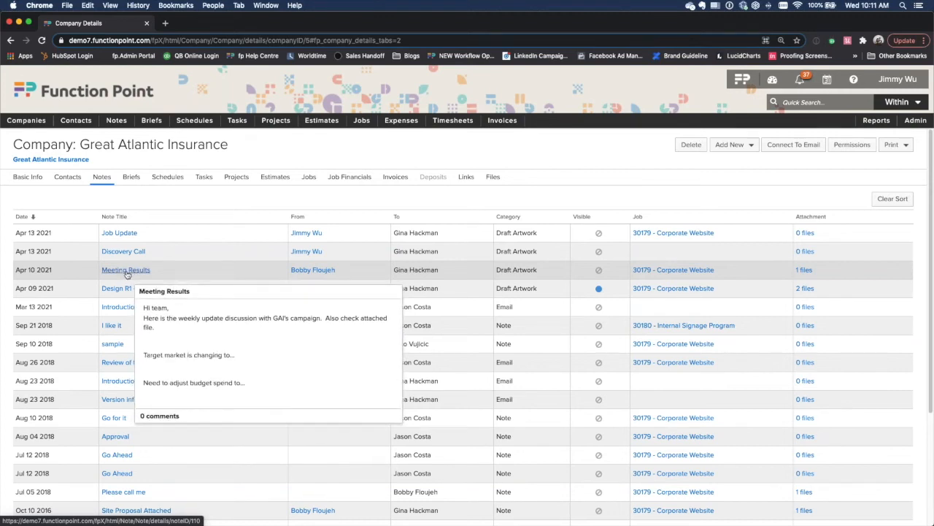
mouse_move(127, 311)
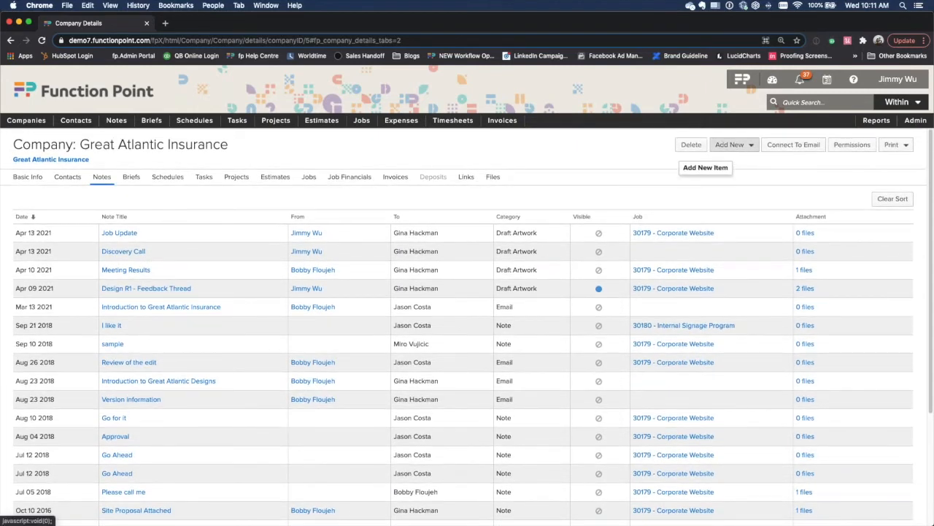
Start a new note for Great Atlantic Insurance based on the Discovery Call template.
left_click(730, 144)
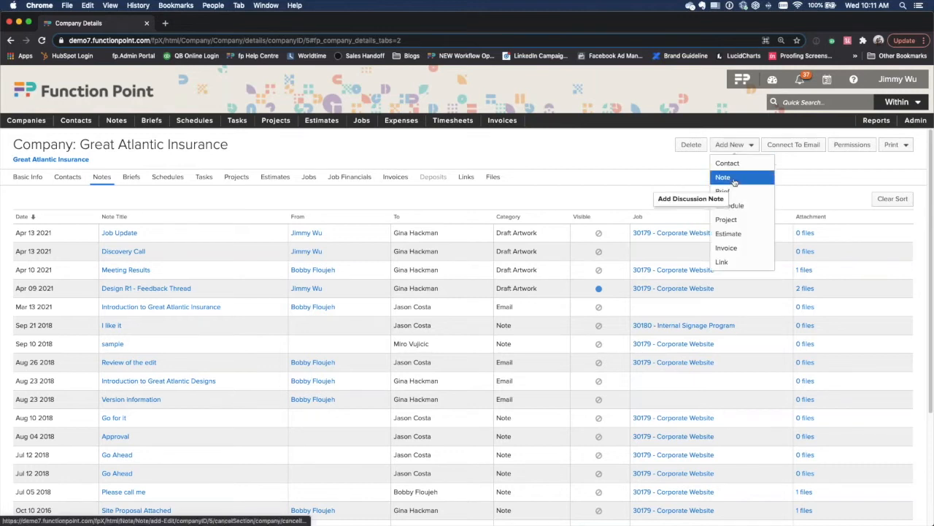
left_click(729, 145)
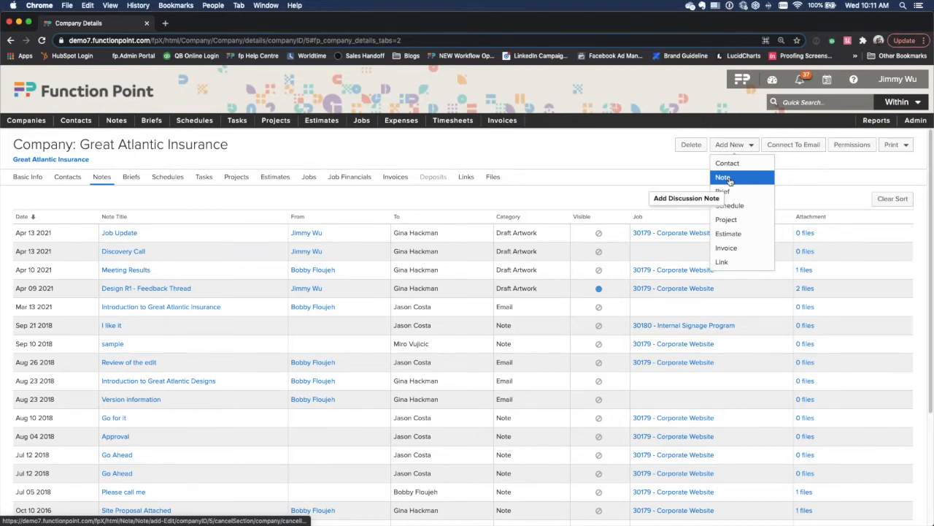
left_click(729, 179)
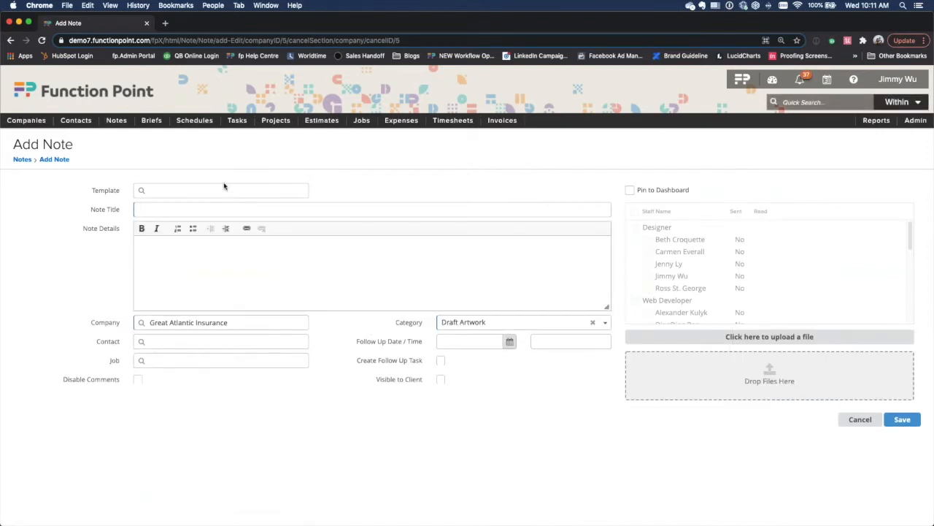
double_click(131, 193)
left_click(102, 192)
left_click(169, 193)
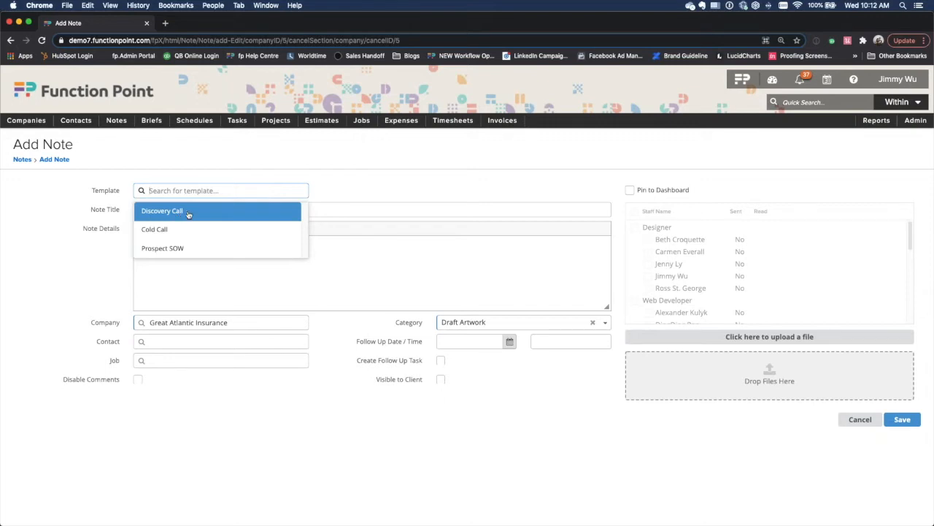
left_click(188, 214)
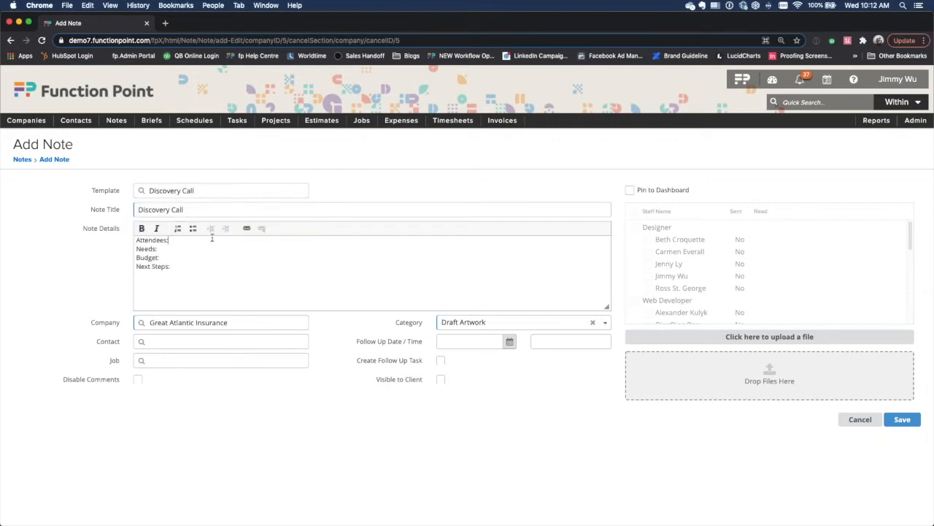
Enter the attendee's name as owner and the needs: "Revamp their website. and make sure it has >85 site speed for the new google SEO requirements".
type("Gina -")
type(" owner")
type(" Revamp")
type(" their website. and m")
type("ake sure it has")
type(" >85 site s")
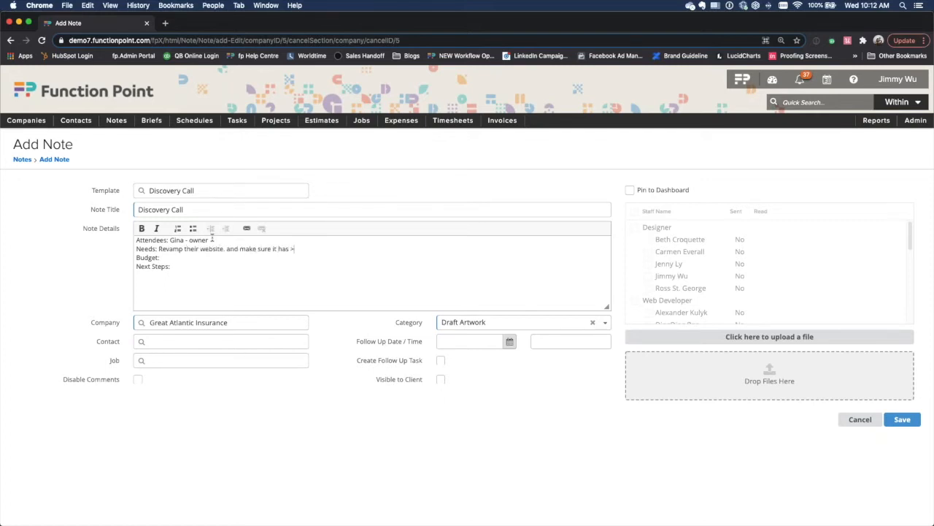
type("peed for the new google requirement")
key("alt+BackSpace")
type("SEO requirements")
Set the note's budget to $20k and the next steps to "Talk to internal team to strategize& create draft estimate.".
key("Down")
type("$")
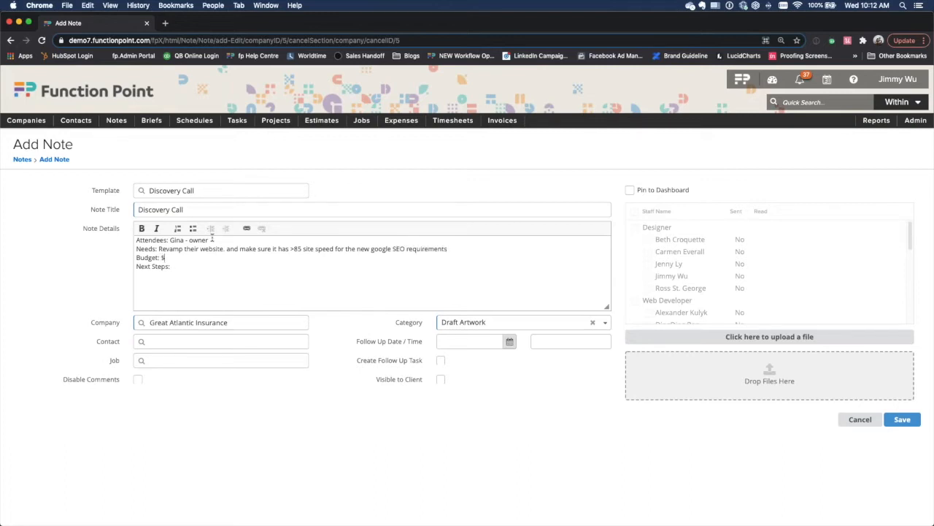
type("2,0k")
type("Talk to ")
type("internal. te")
key("BackSpace")
key("BackSpace")
key("BackSpace")
key("BackSpace")
type("team to strategize &")
key("BackSpace")
key("BackSpace")
key("BackSpace")
type("& crea")
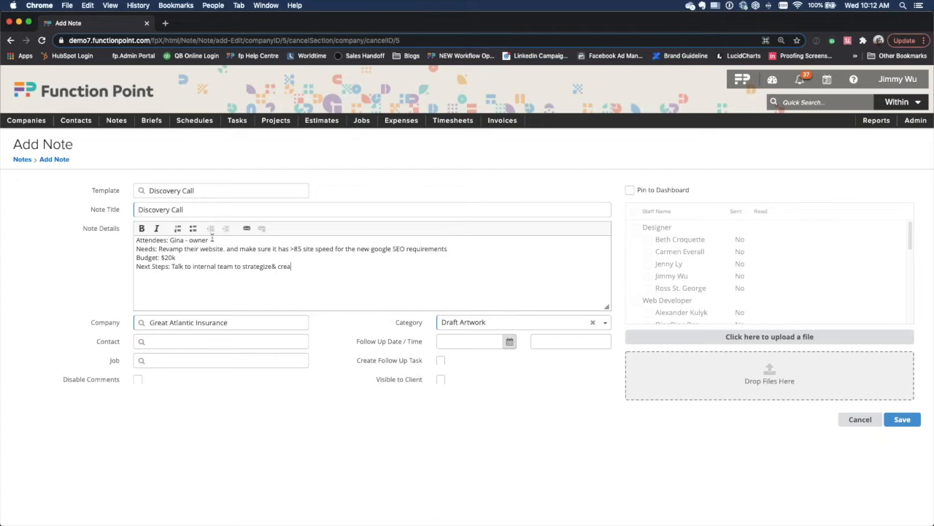
type("te draft estimate.")
Link the note to the contact who attended the call and set the follow-up date to Apr 19 2021.
left_click(178, 342)
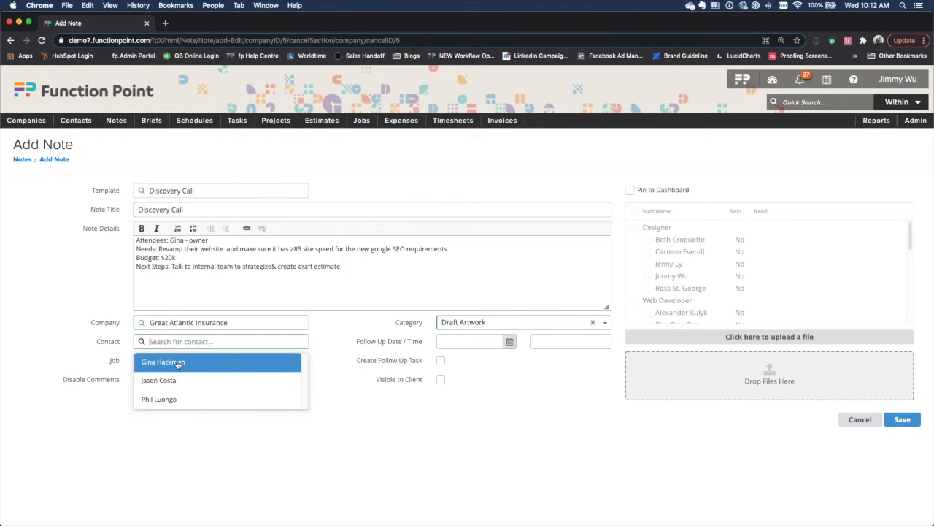
left_click(177, 363)
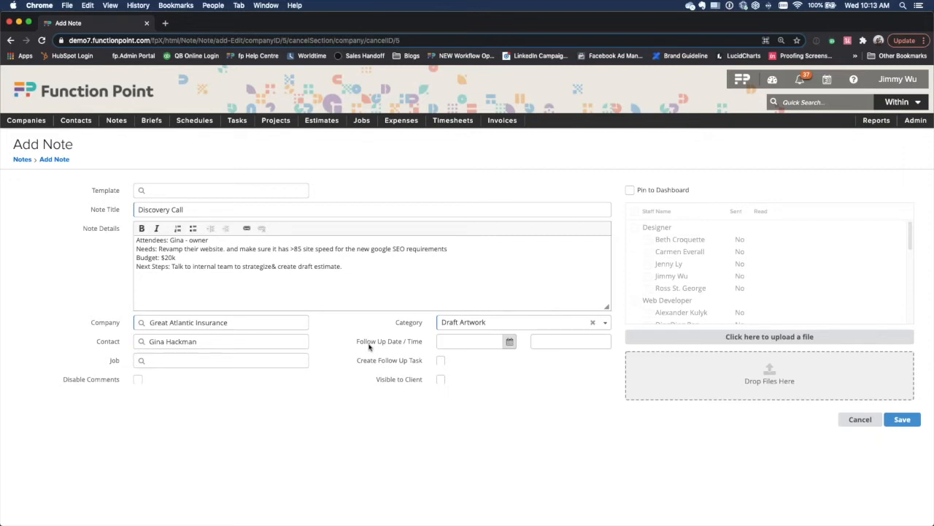
left_click_drag(352, 342, 430, 344)
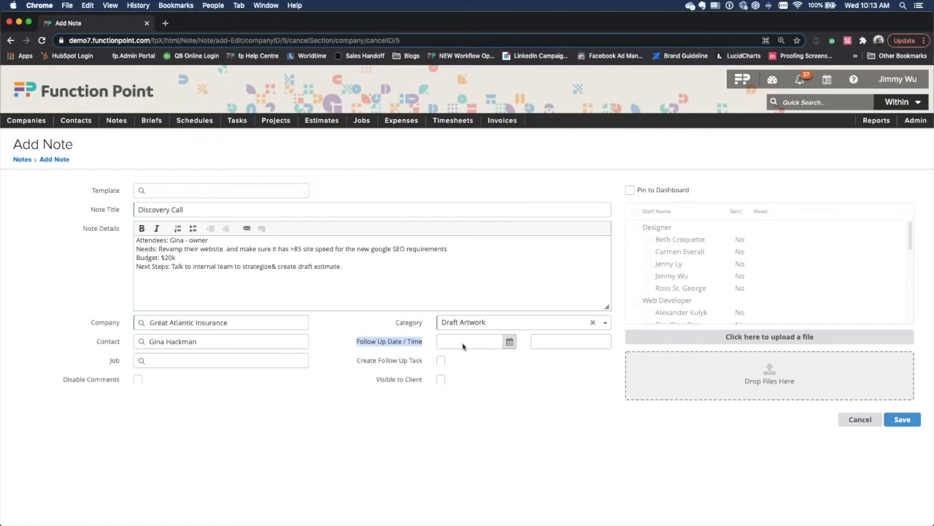
left_click(463, 346)
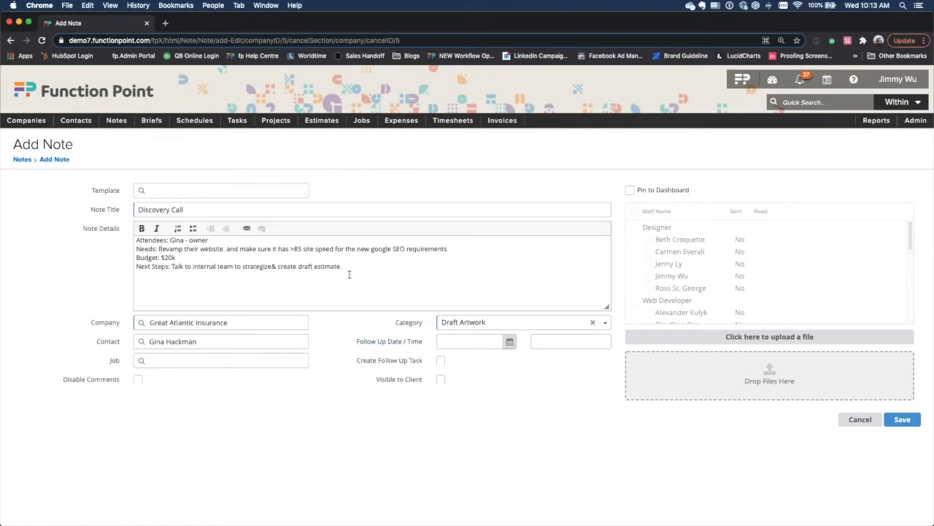
left_click(365, 299)
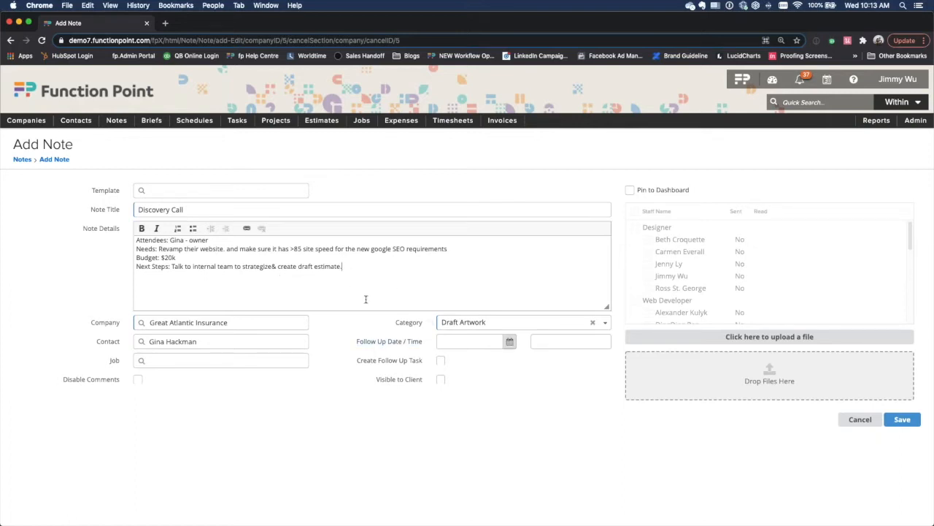
left_click(509, 341)
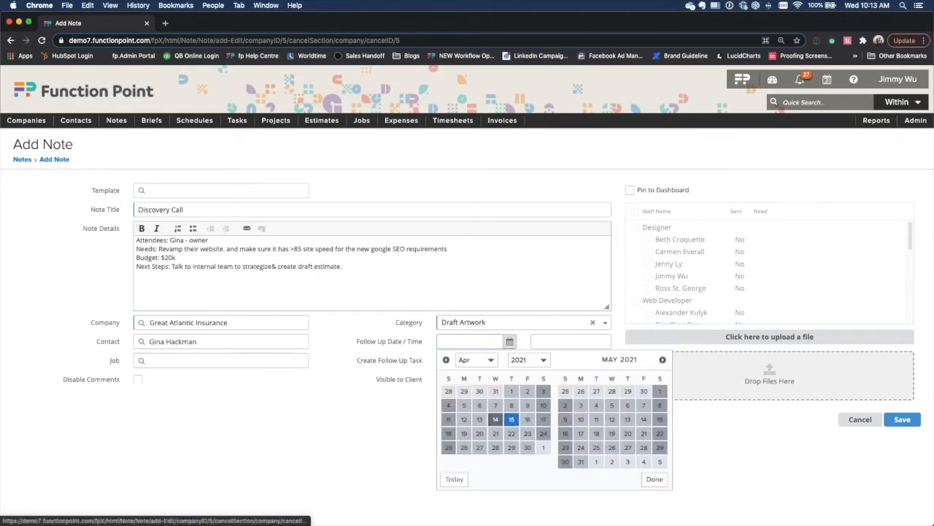
left_click(465, 433)
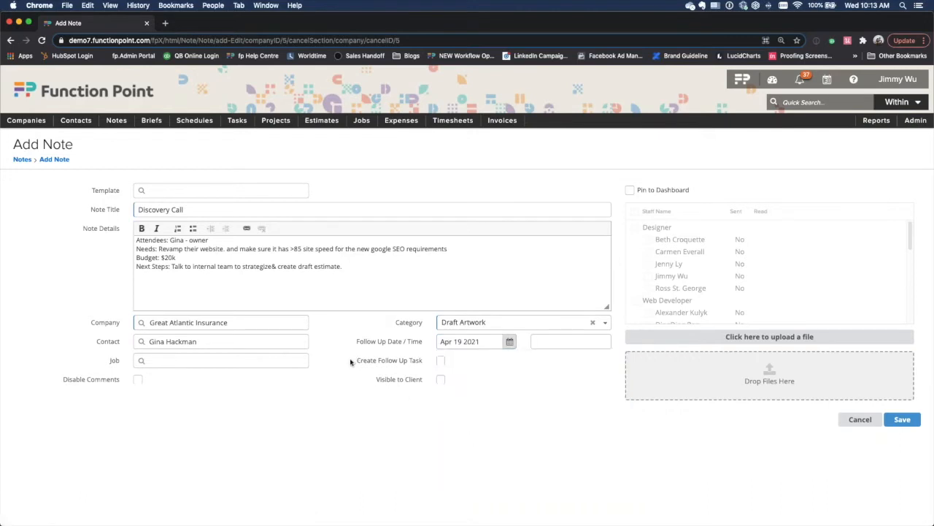
Enable creation of a follow-up task for the note and save the note.
triple_click(418, 362)
left_click(441, 361)
left_click(903, 420)
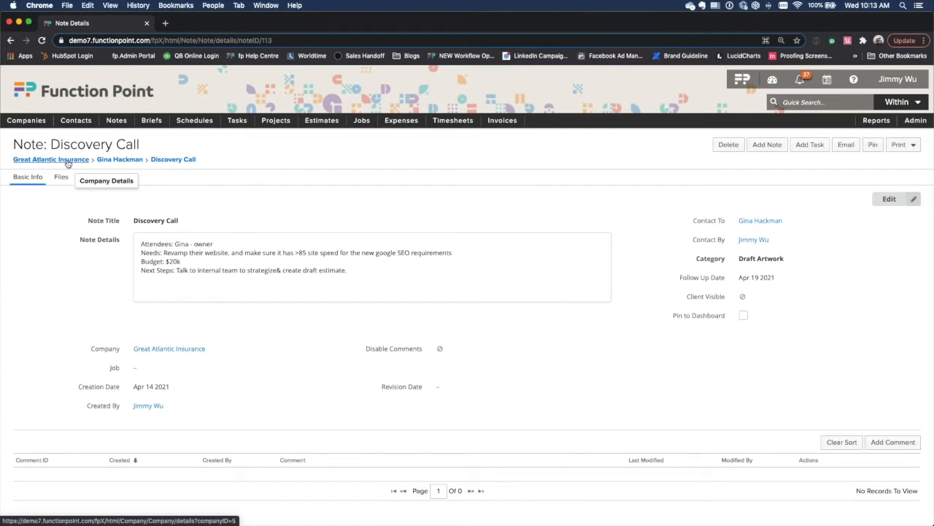
Open the Account Executive dashboard and check the new Discovery Call task's details, company and due date.
mouse_move(773, 81)
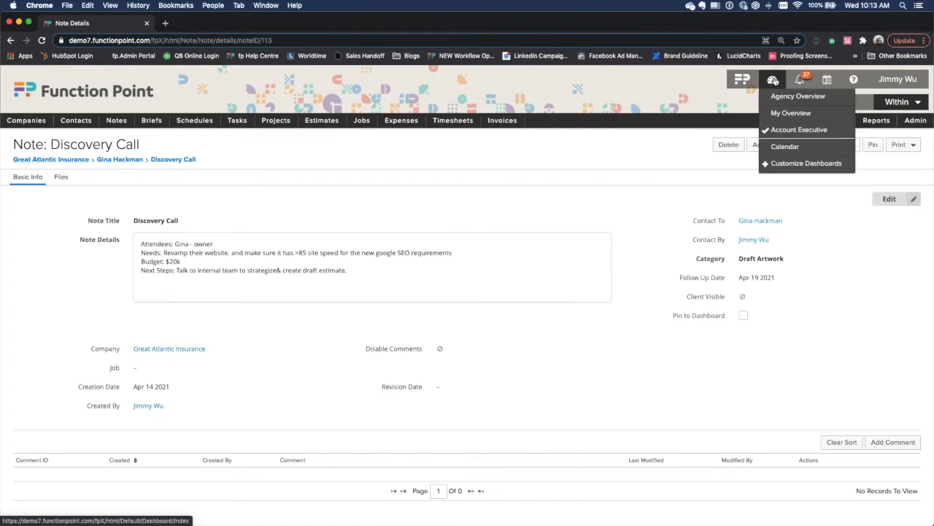
left_click(789, 130)
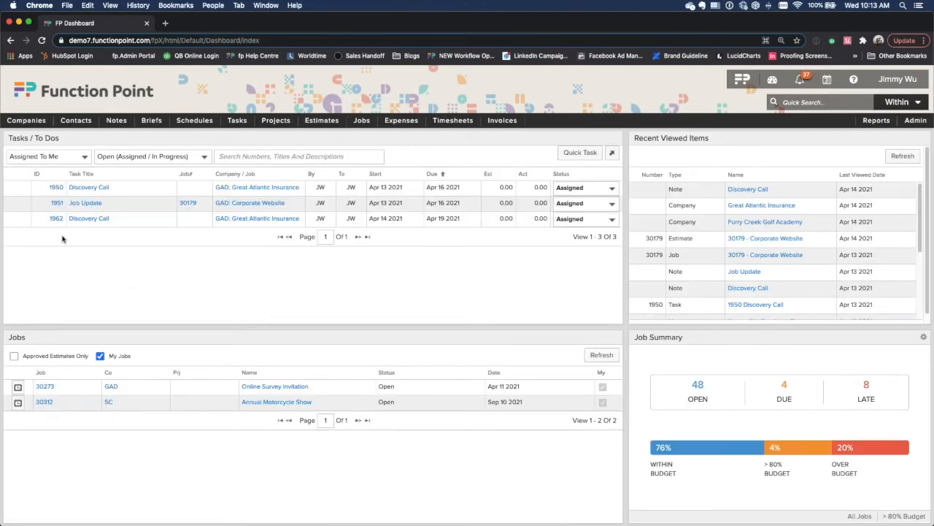
mouse_move(82, 221)
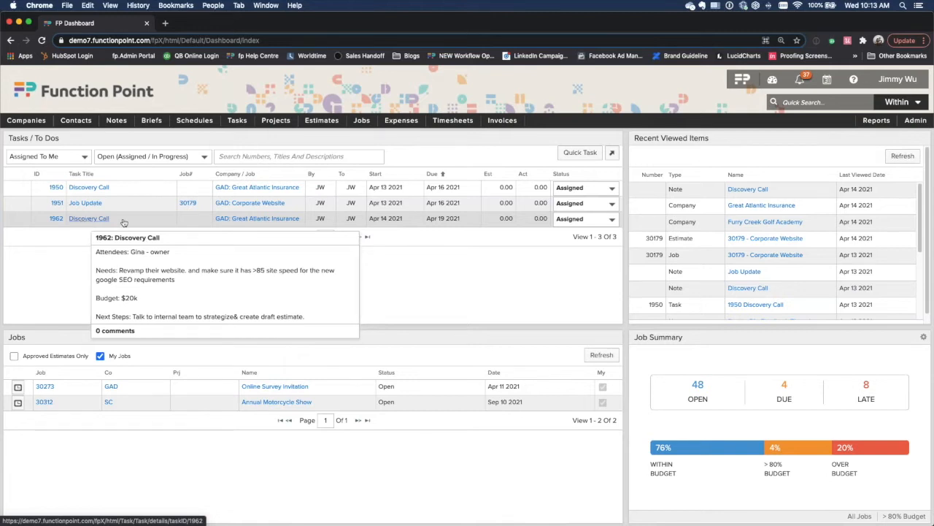
mouse_move(241, 220)
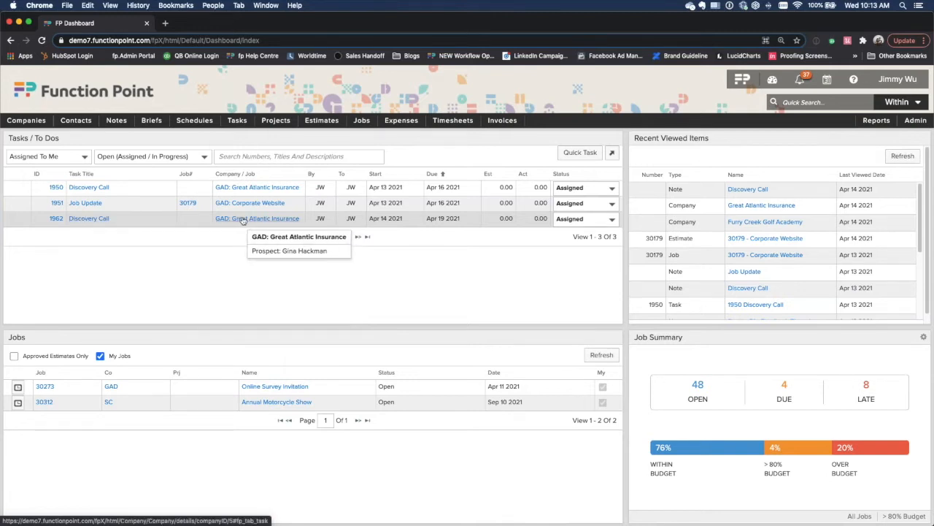
mouse_move(451, 220)
triple_click(463, 221)
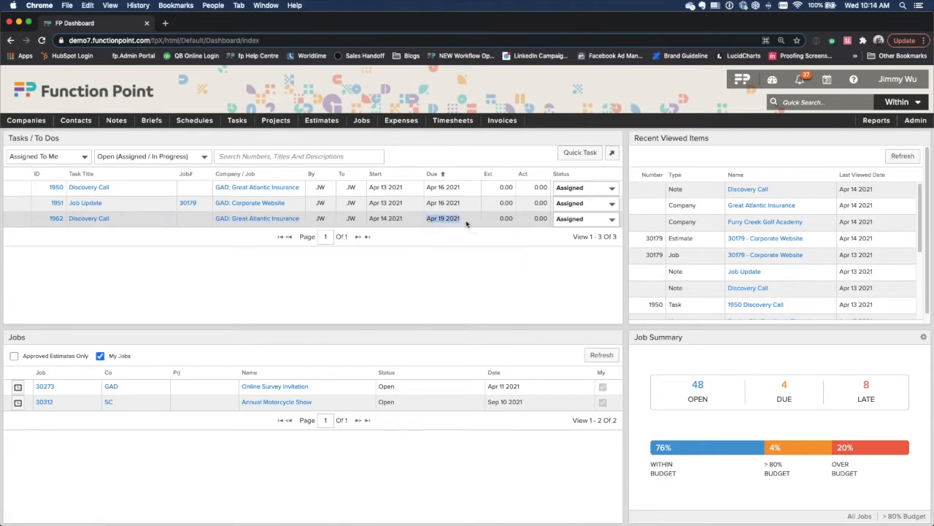
left_click(466, 224)
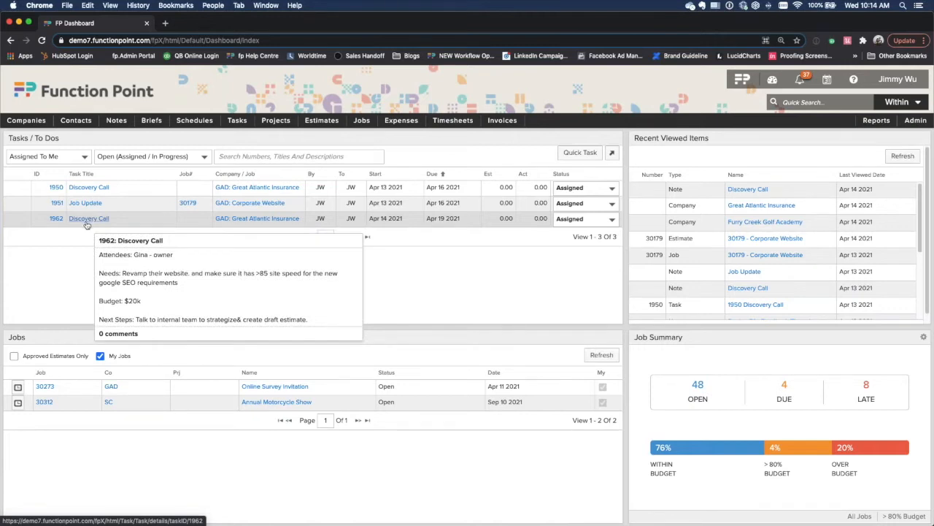
Return to the Great Atlantic Insurance record and preview its latest notes, including Job Update and Meeting Results.
mouse_move(35, 123)
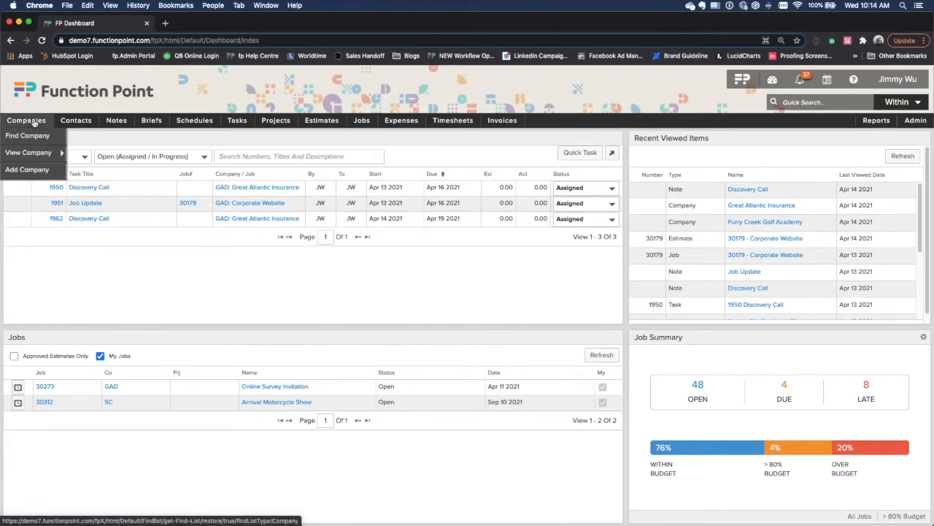
mouse_move(46, 154)
left_click(90, 155)
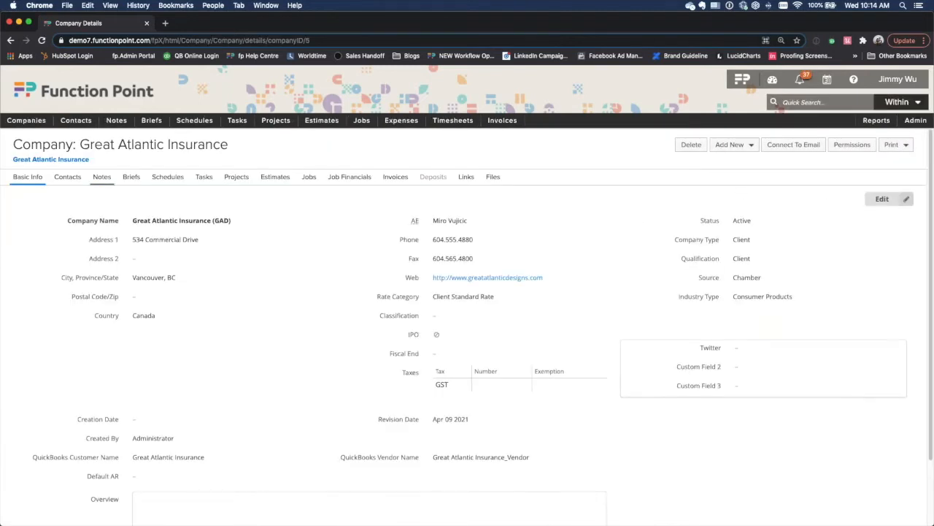
left_click(102, 176)
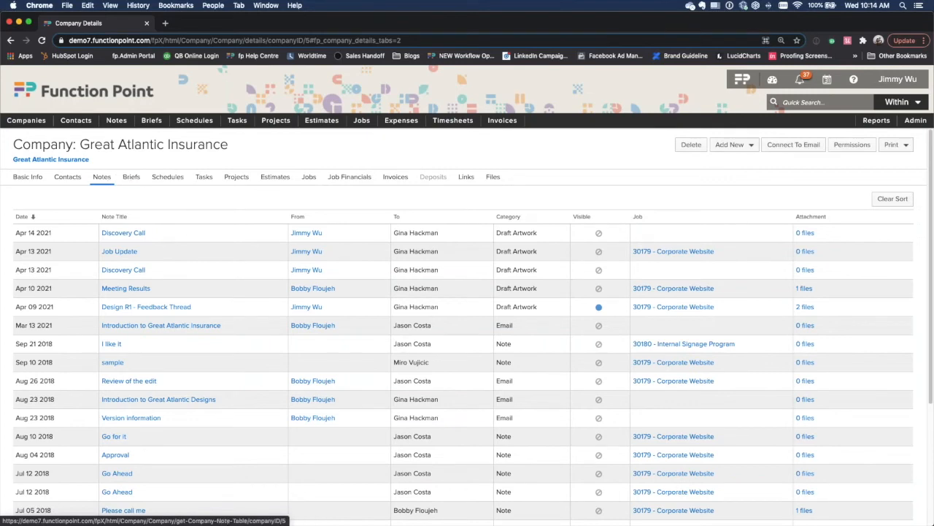
left_click_drag(78, 146, 228, 149)
left_click(227, 150)
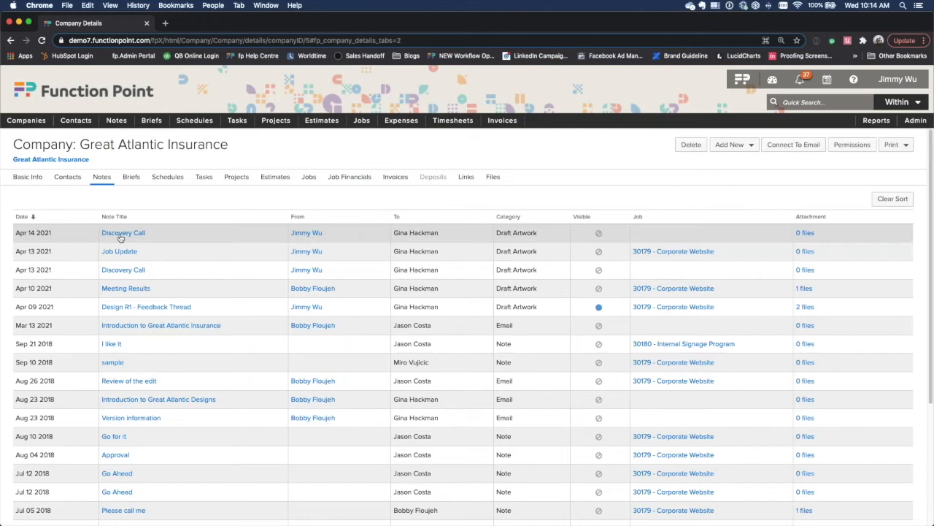
mouse_move(121, 236)
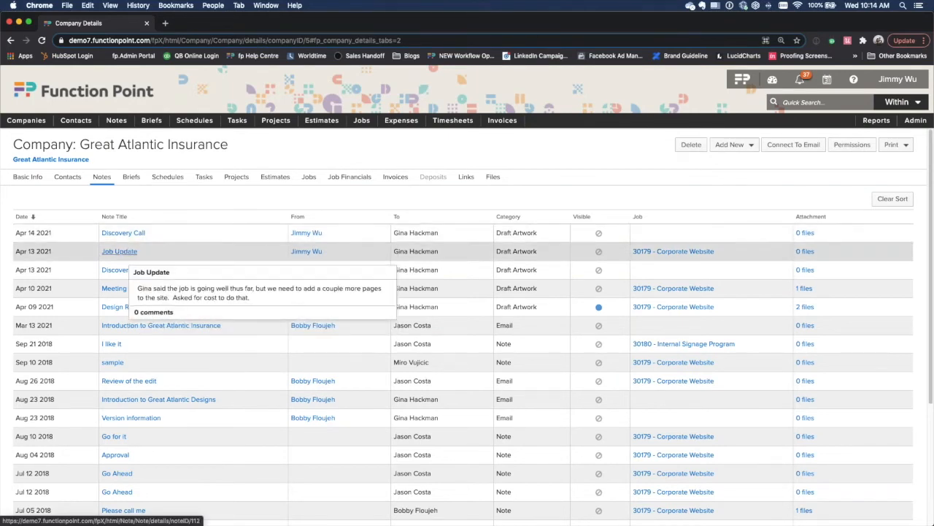
mouse_move(119, 272)
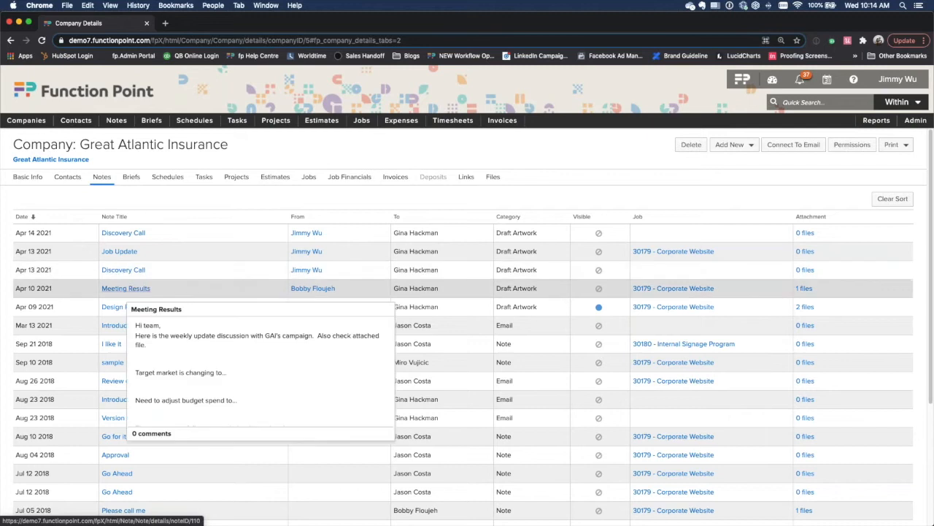
mouse_move(118, 313)
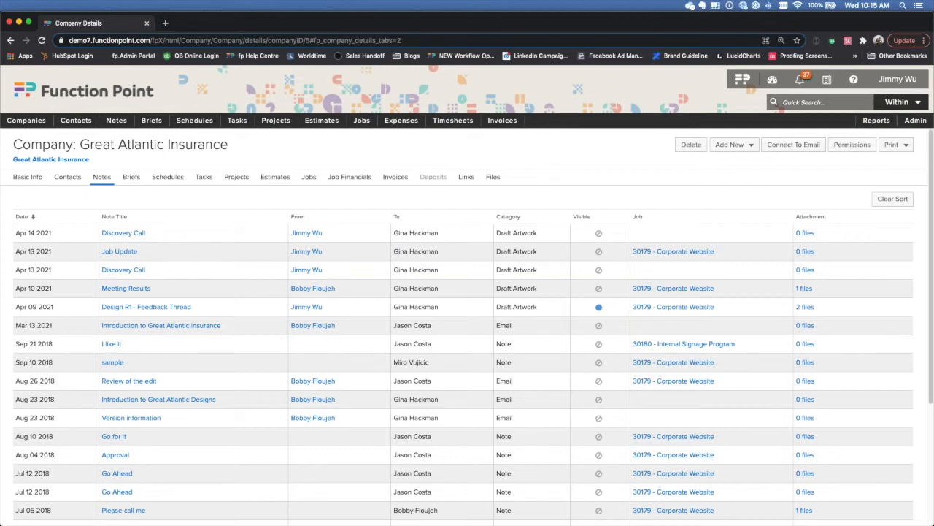
Check the Qualification value in the company's basic info.
left_click(28, 178)
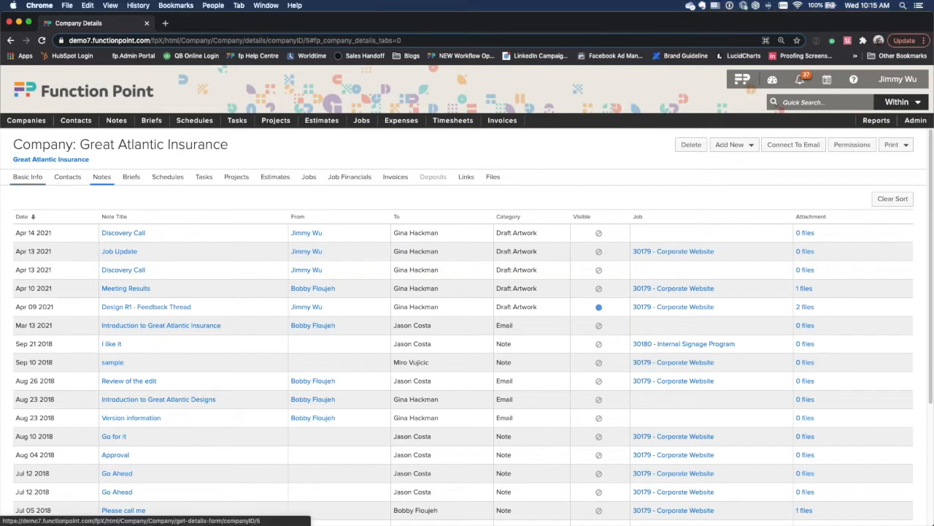
triple_click(752, 259)
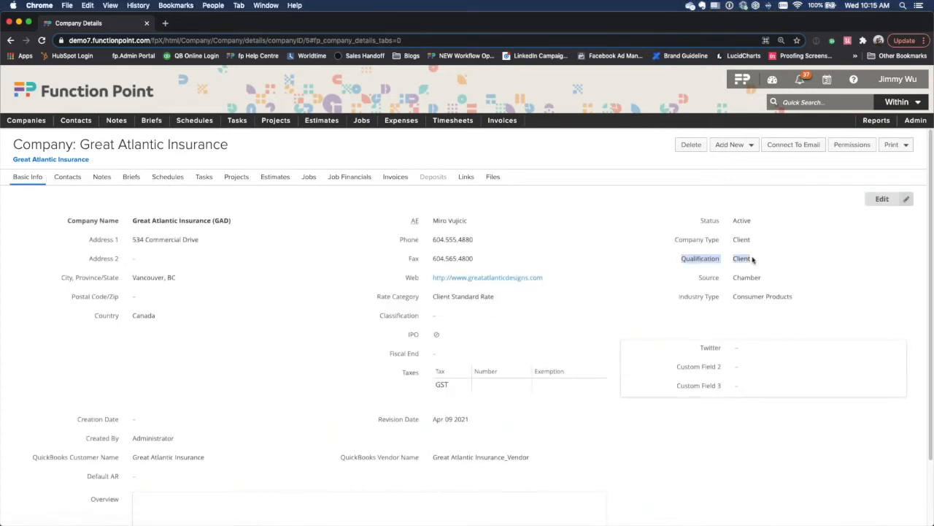
Open the company's basic info for editing and review the available Qualification options and the Admin setup categories.
left_click(753, 260)
left_click(882, 200)
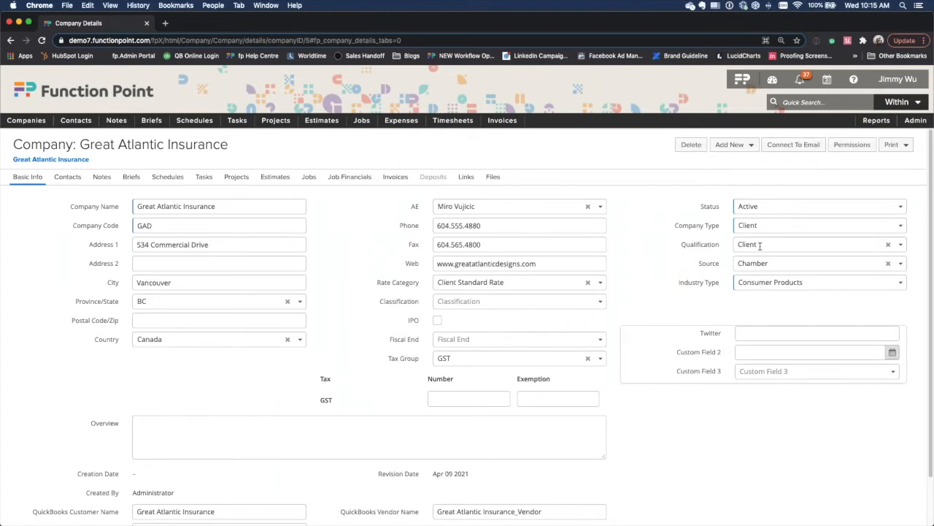
left_click(760, 245)
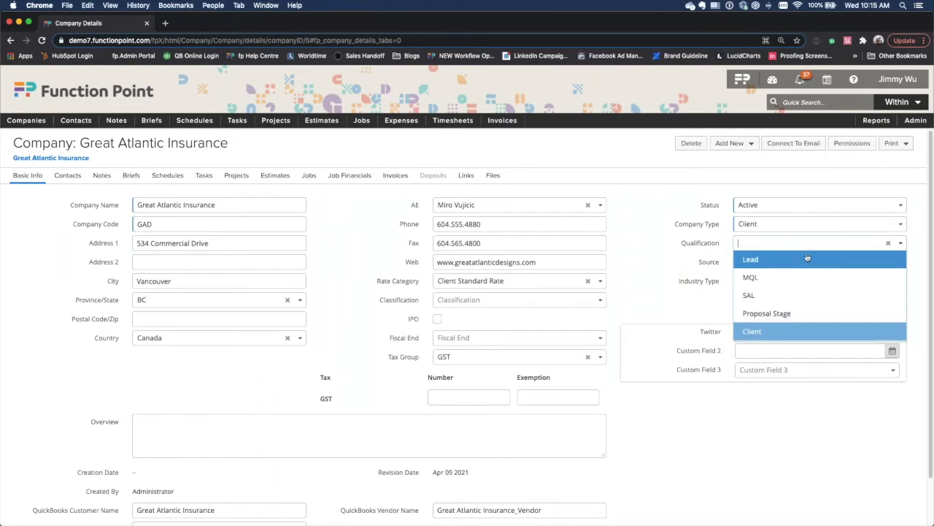
mouse_move(916, 120)
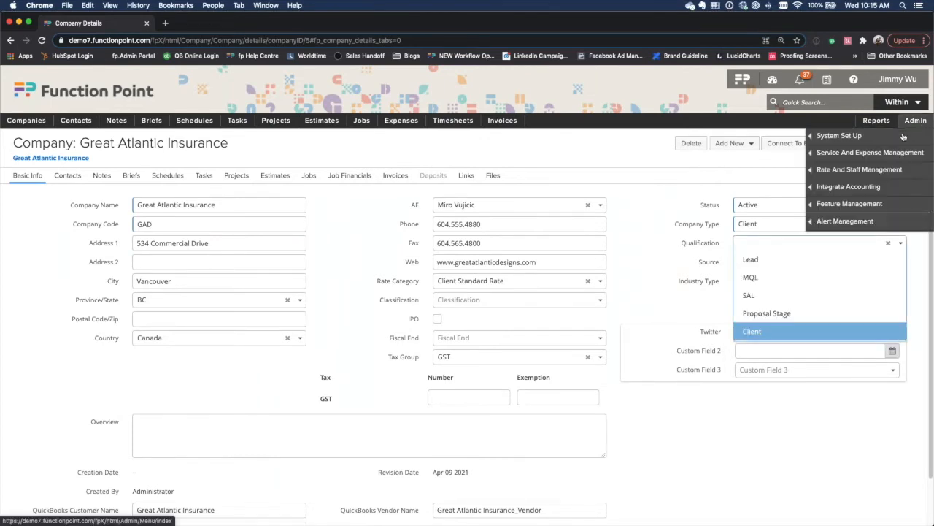
mouse_move(898, 136)
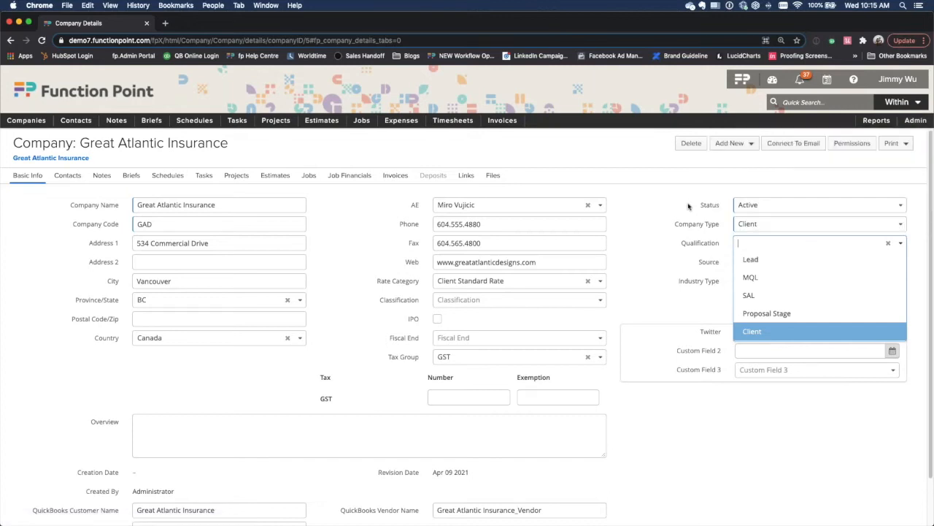
key("Return")
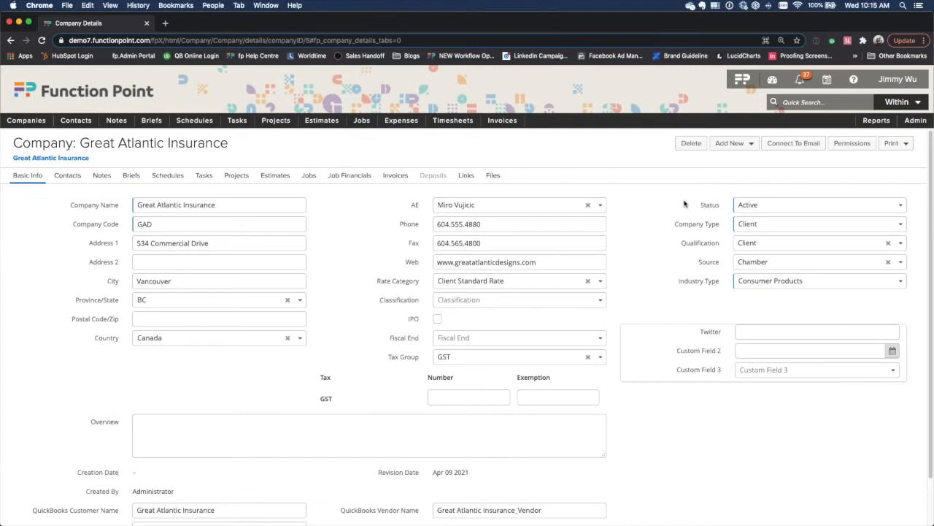
Review the Qualification stages from Lead to Client once more, leaving the company's value as Client.
left_click(765, 246)
left_click(759, 245)
left_click(759, 244)
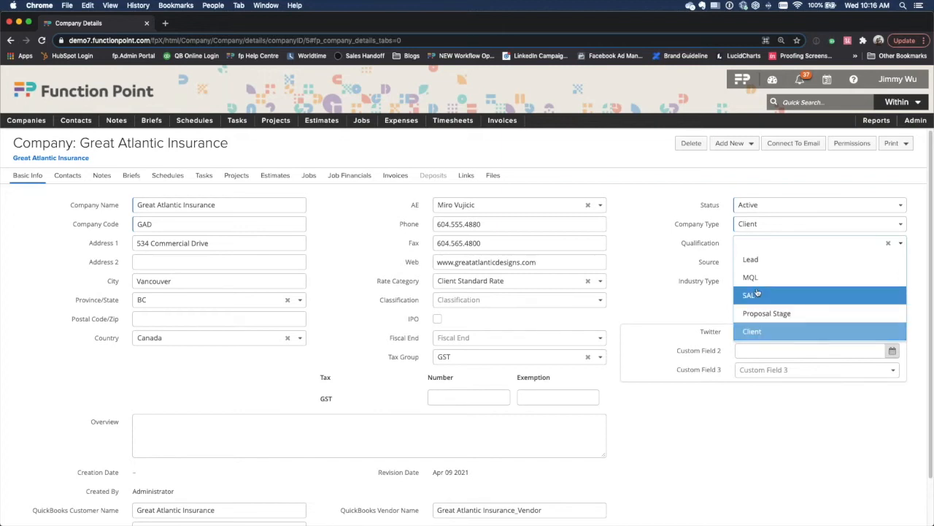
left_click(631, 283)
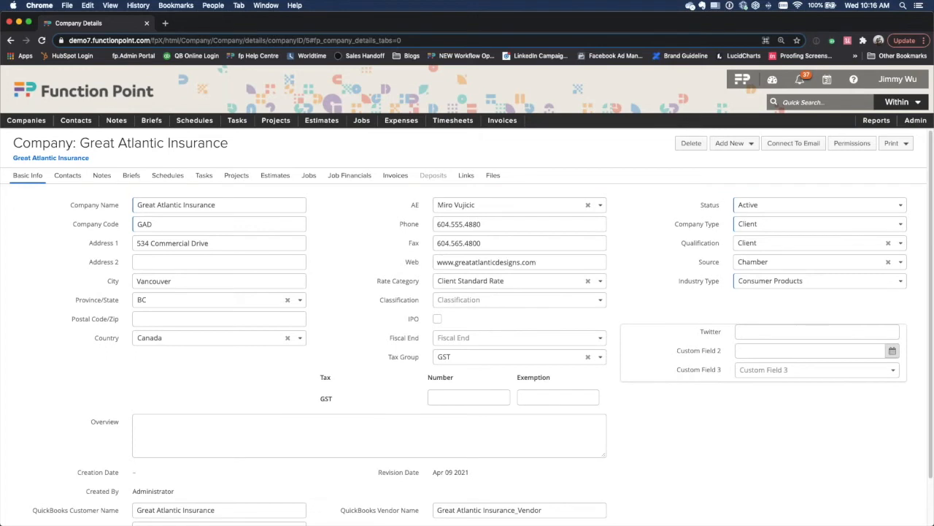
key("ctrl+Right")
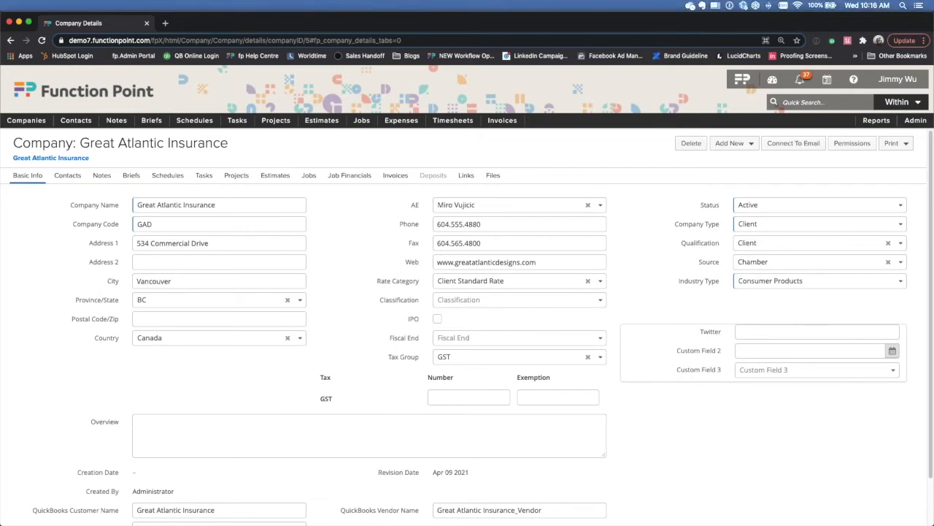
scroll(680, 341, "down", 1)
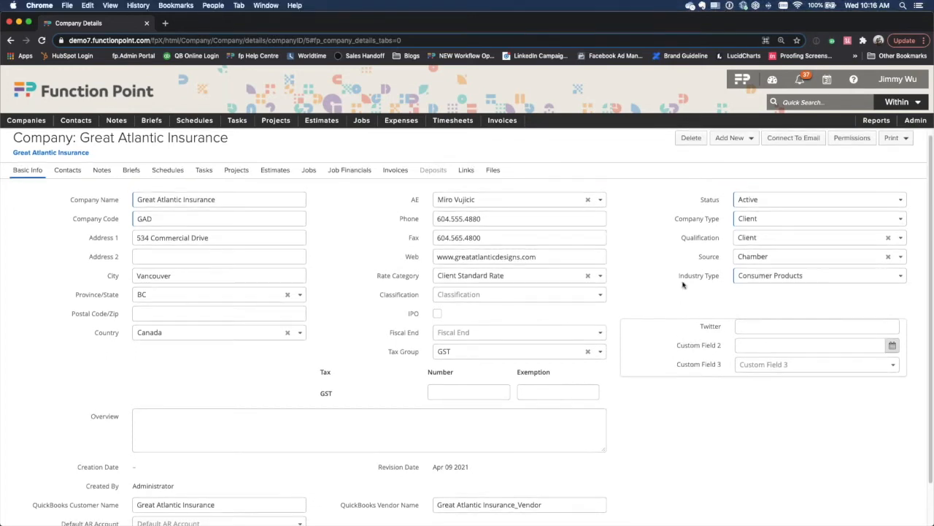
scroll(674, 276, "up", 1)
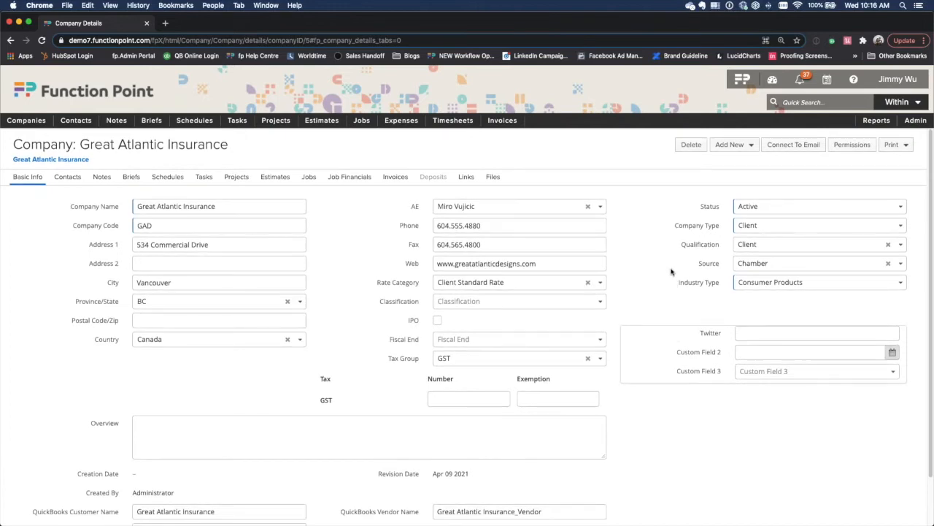
Read the instructions for connecting emails to the company's notes, close them, and review the company's notes list.
left_click(803, 147)
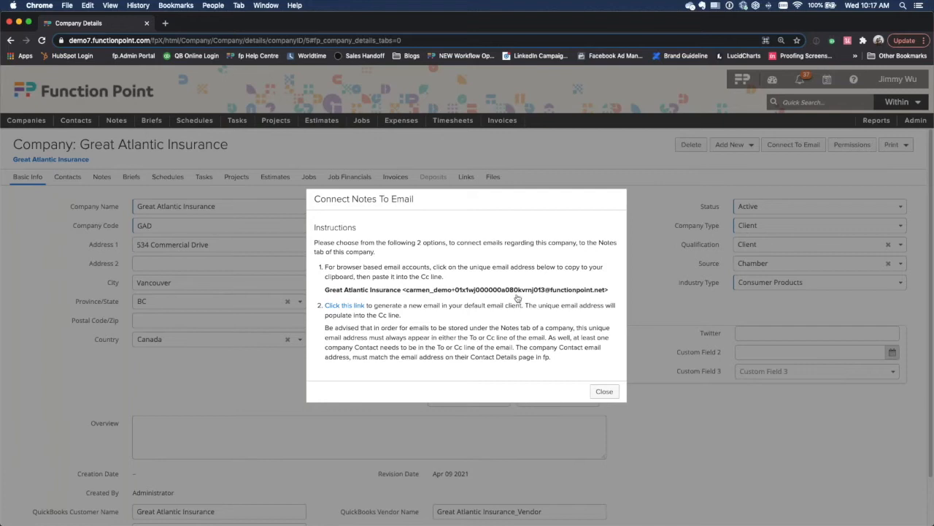
left_click(604, 392)
left_click(101, 178)
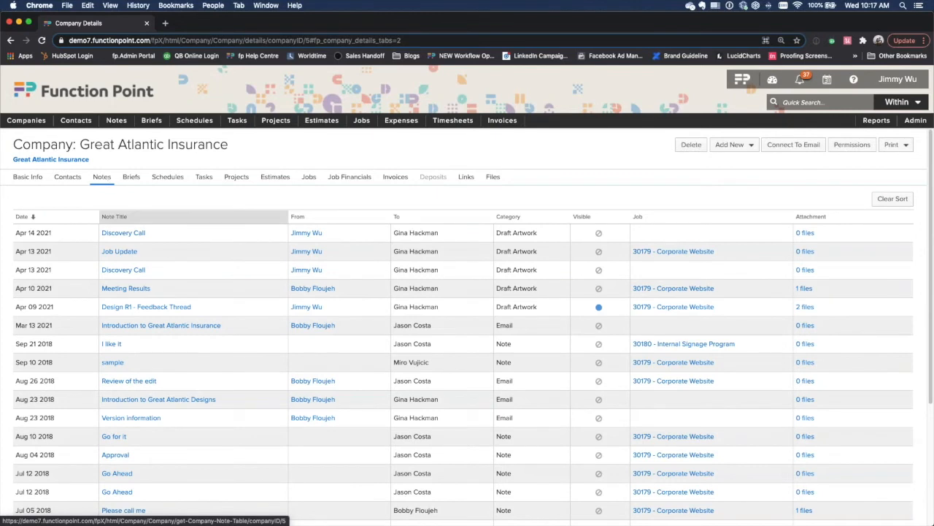
mouse_move(121, 253)
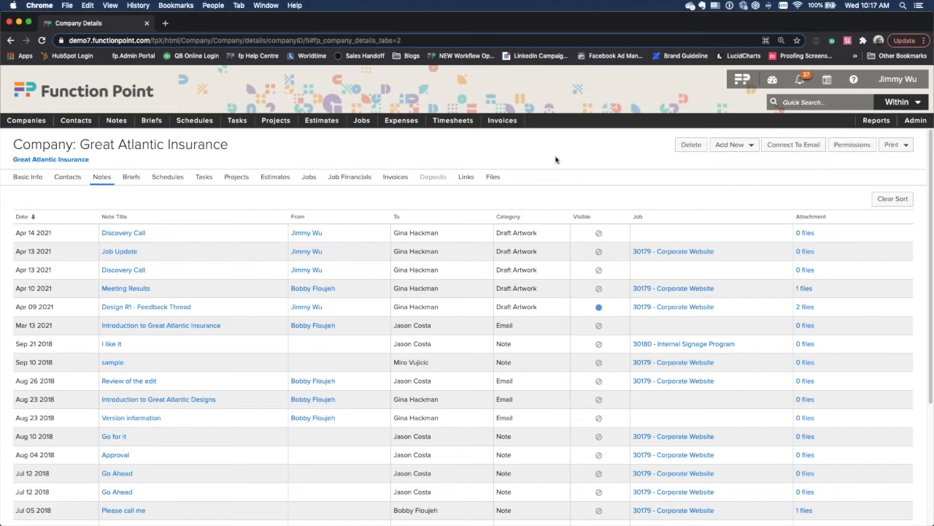
Start a new brief for Great Atlantic Insurance named "Website. Refresh" with the job type Website.
left_click(738, 149)
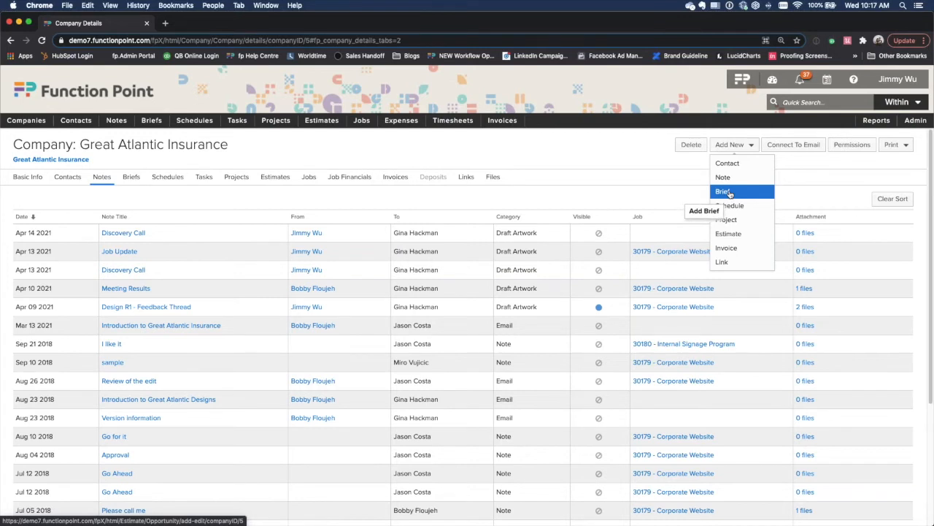
left_click(729, 192)
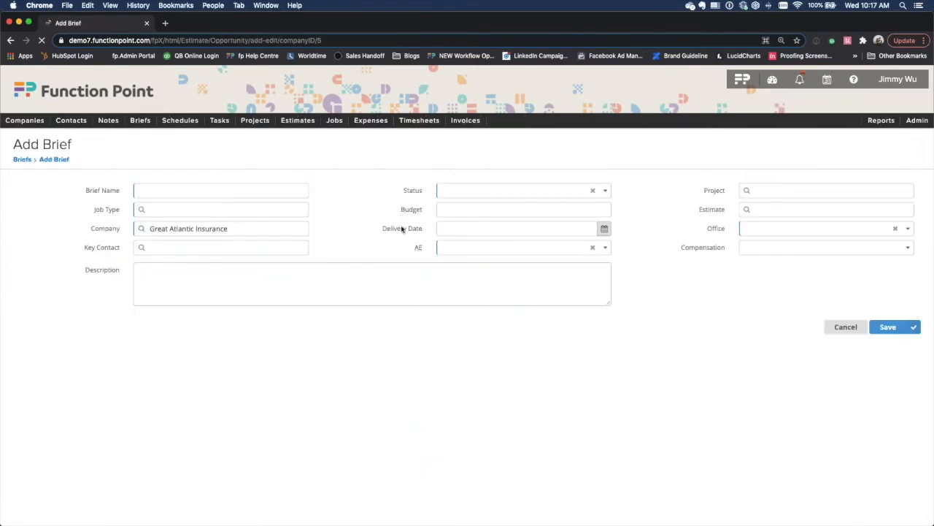
left_click(209, 190)
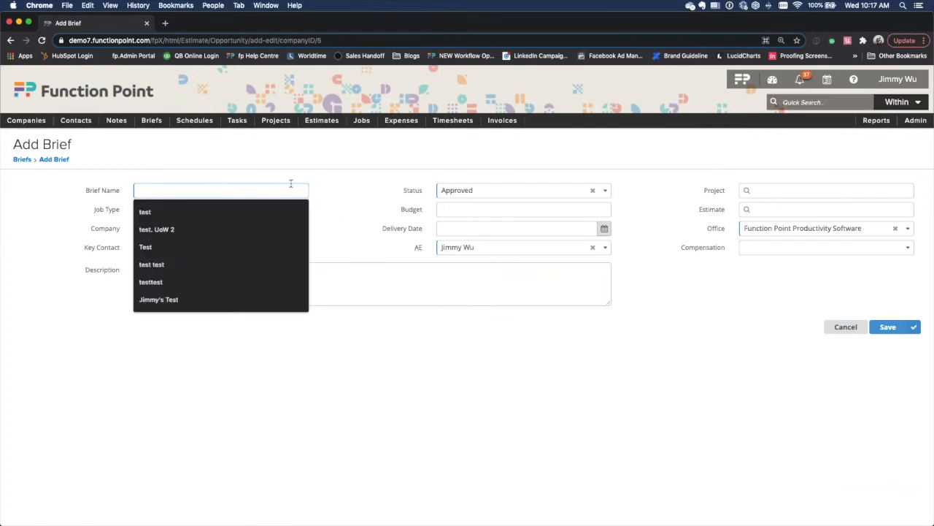
left_click(372, 188)
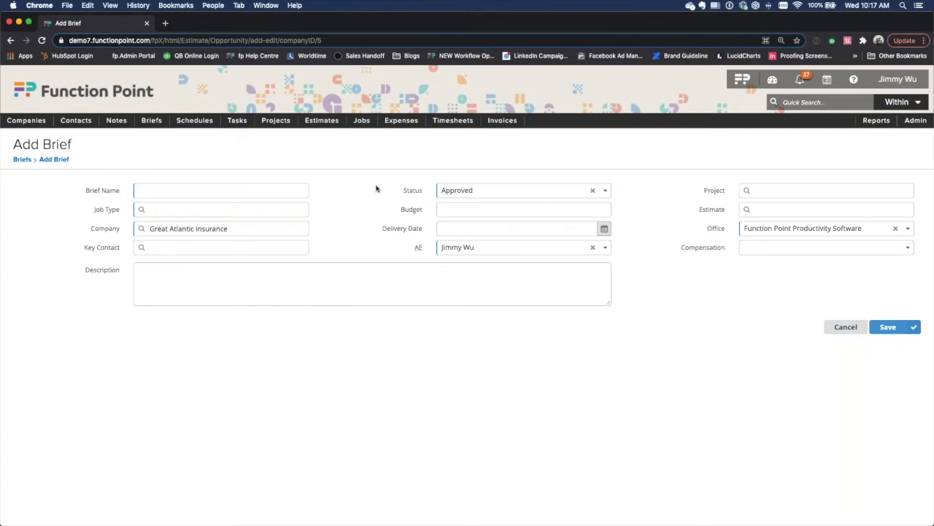
left_click(246, 192)
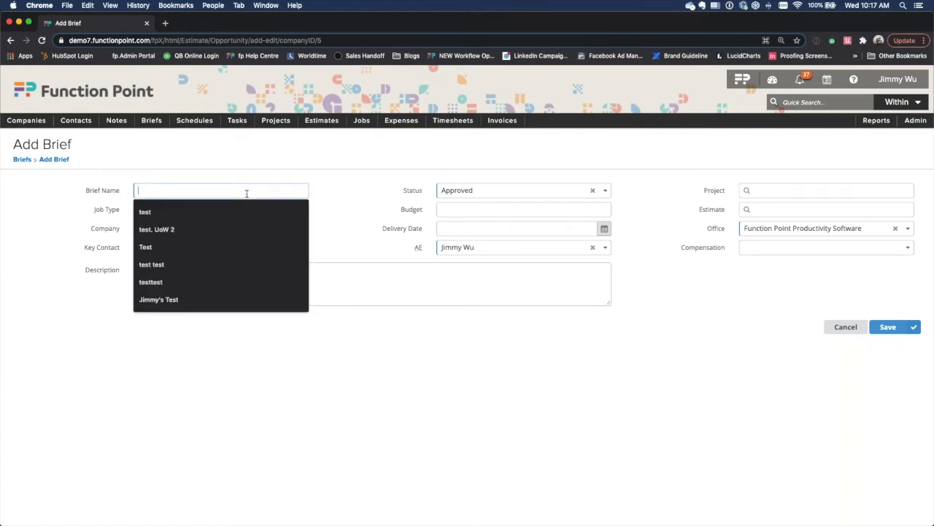
type("Website, Refresh")
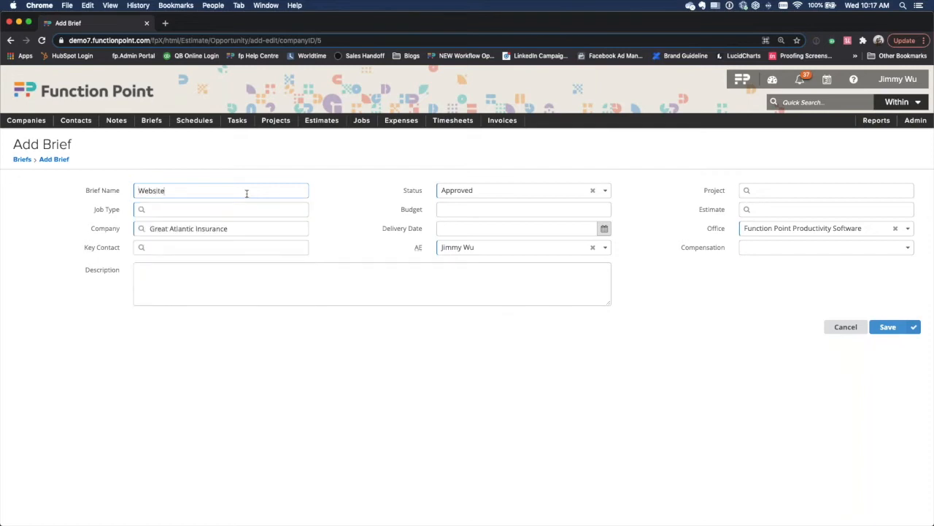
key("Tab")
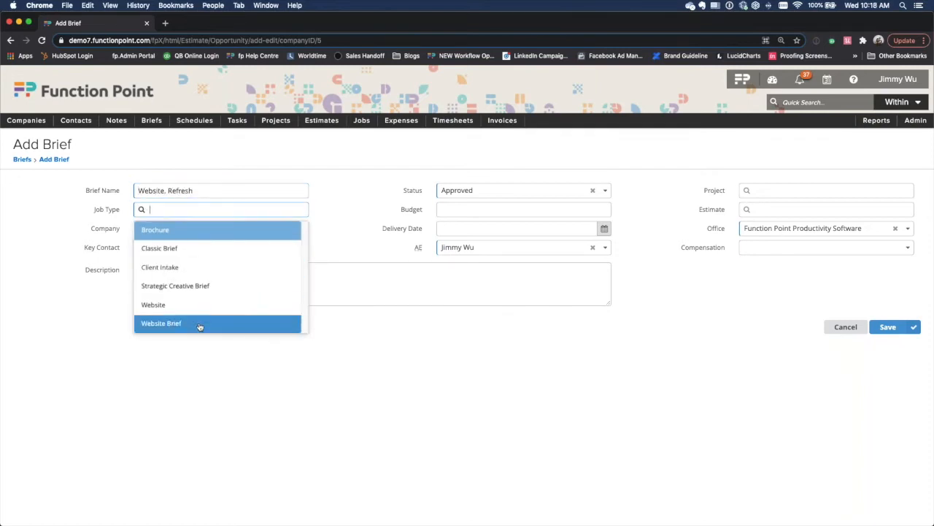
left_click(249, 305)
Keep the brief's status as Approved and set its budget to 2500.
left_click(488, 188)
key("Tab")
left_click(464, 189)
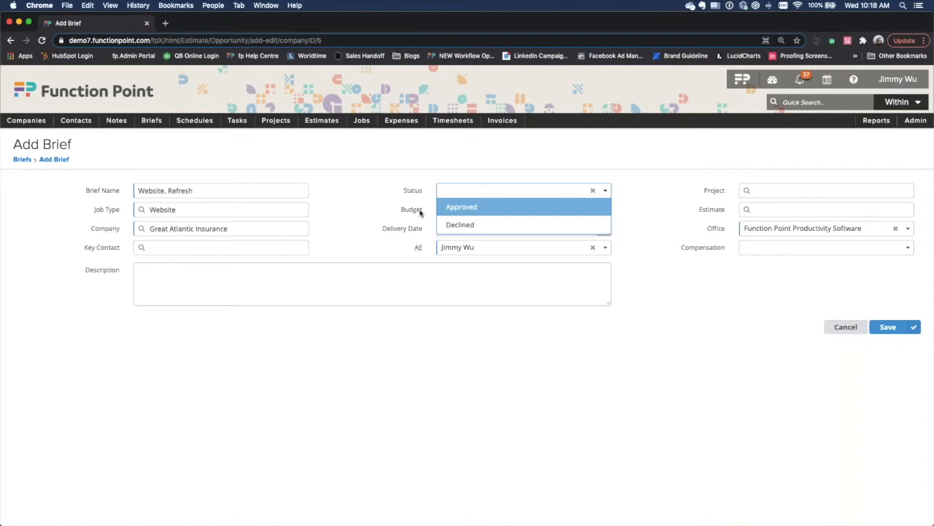
left_click(481, 213)
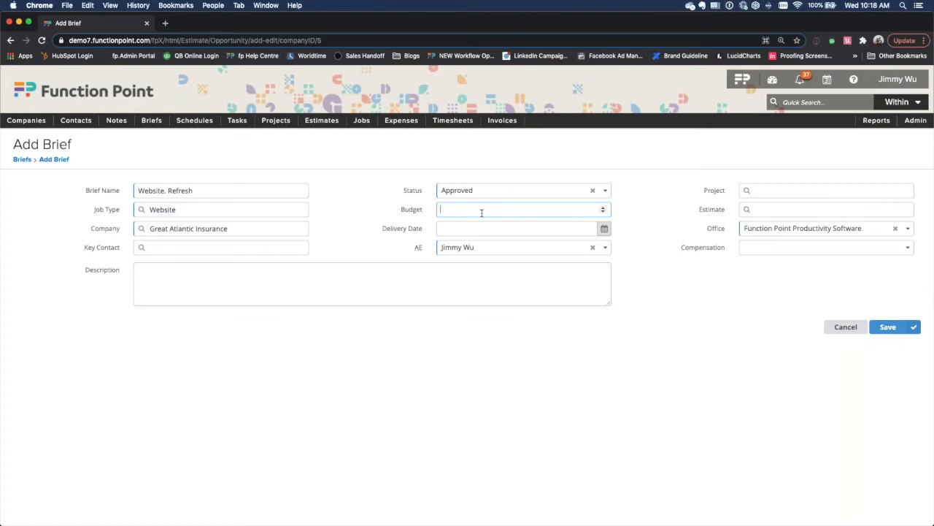
type("2500")
key("Tab")
double_click(414, 211)
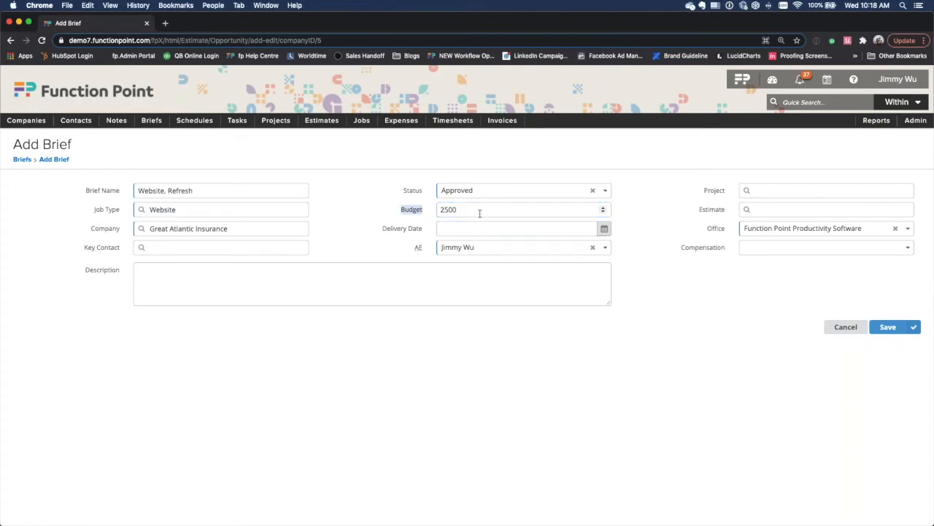
Set the brief's delivery date to Apr 30 2021 and choose the first listed company contact as key contact.
left_click(604, 230)
left_click(528, 337)
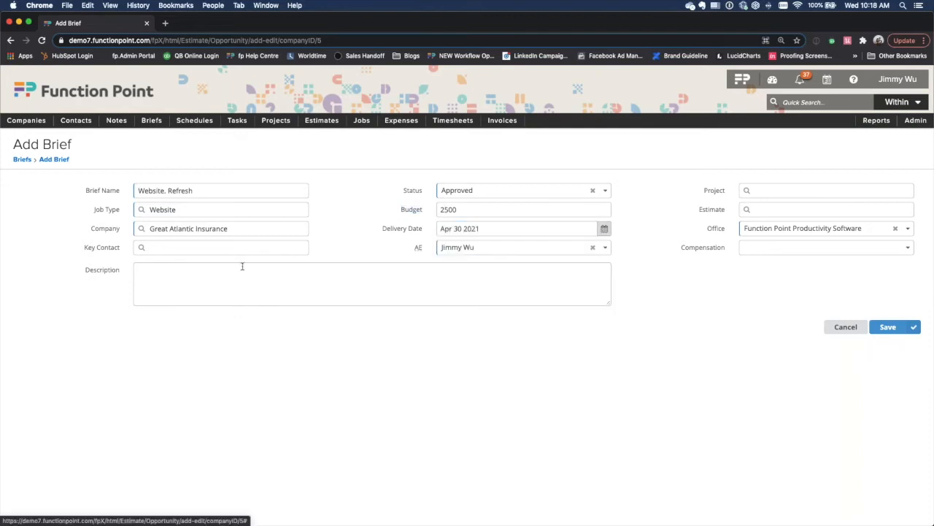
left_click(236, 250)
left_click(211, 271)
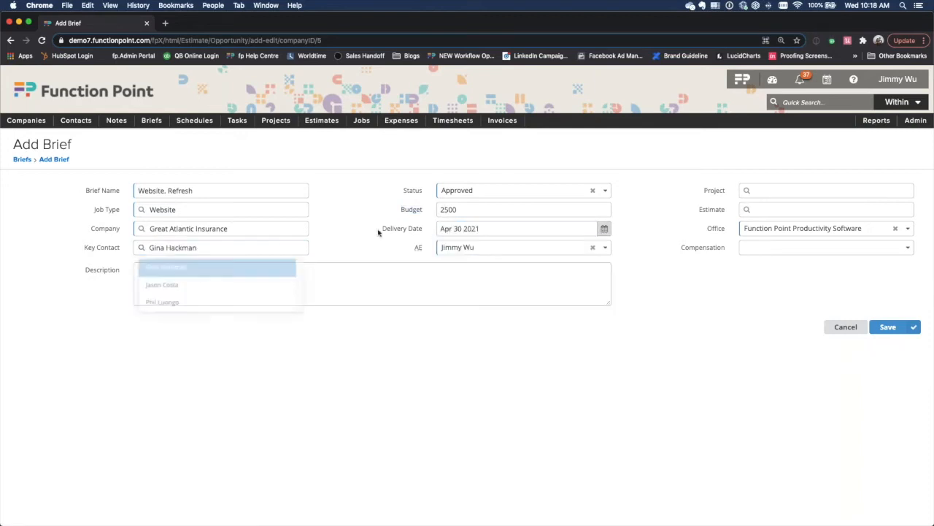
Check the brief's status options, keep Approved, and save the basic details to continue to the questionnaire.
left_click_drag(387, 191, 482, 190)
left_click(505, 191)
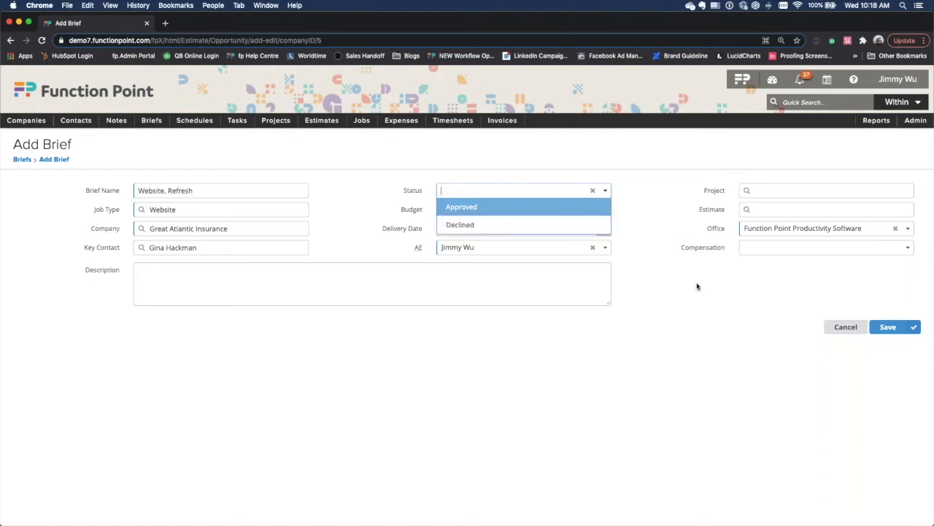
key("Return")
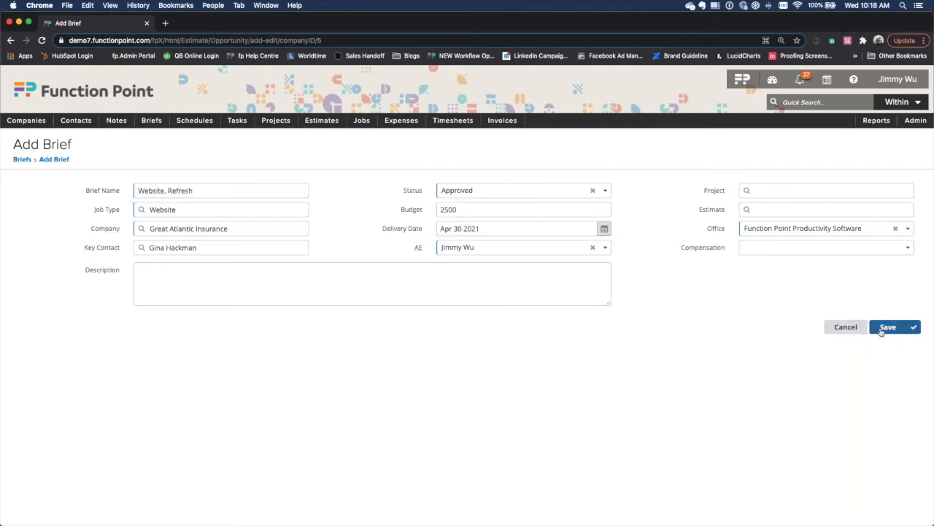
left_click(883, 329)
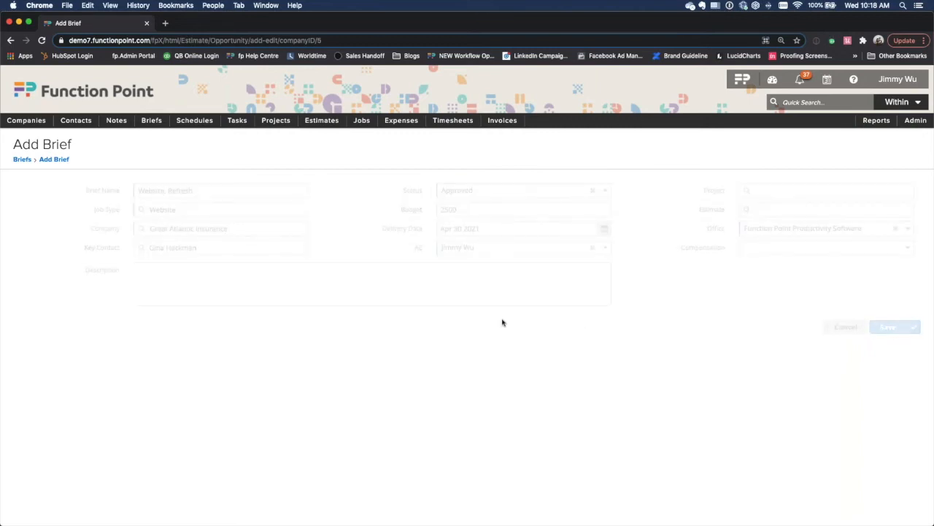
Answer the website questionnaire with overview "Test", existing website Yes, and objectives Advertise a new product or service and Other, and save the page.
left_click(304, 262)
type("Test")
left_click(30, 317)
left_click(29, 411)
left_click(32, 424)
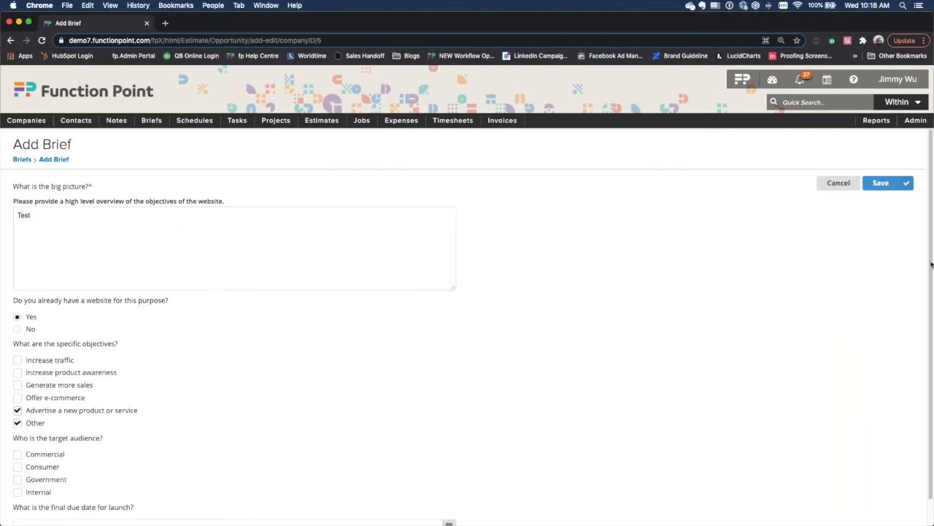
left_click(877, 186)
Enter "Test" as the additional website details on the second questionnaire page and save the brief.
left_click(390, 236)
type("Test")
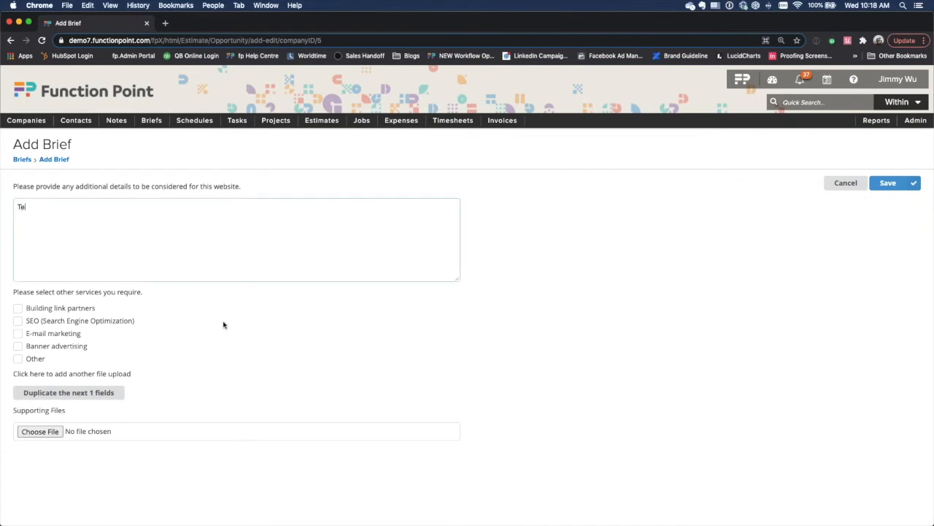
left_click(880, 185)
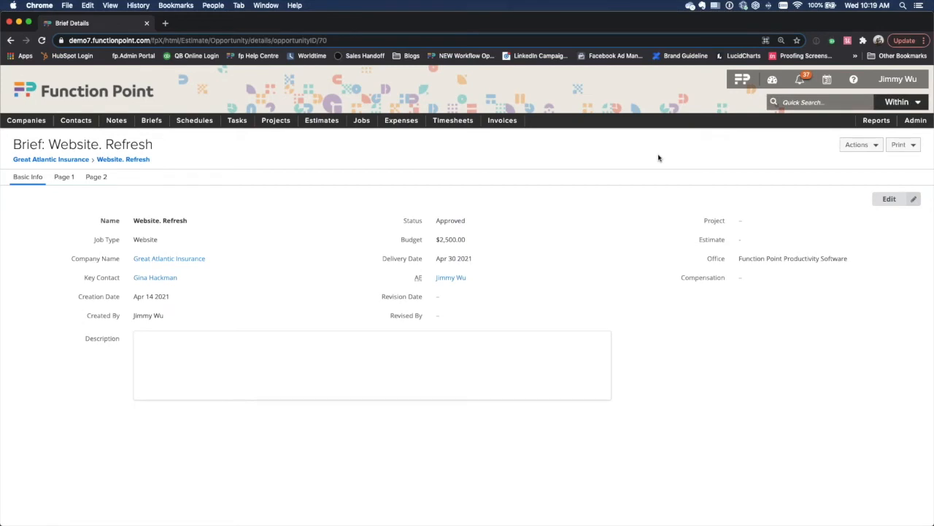
Generate the brief's Standard printout and review its details and questionnaire answers.
left_click(901, 145)
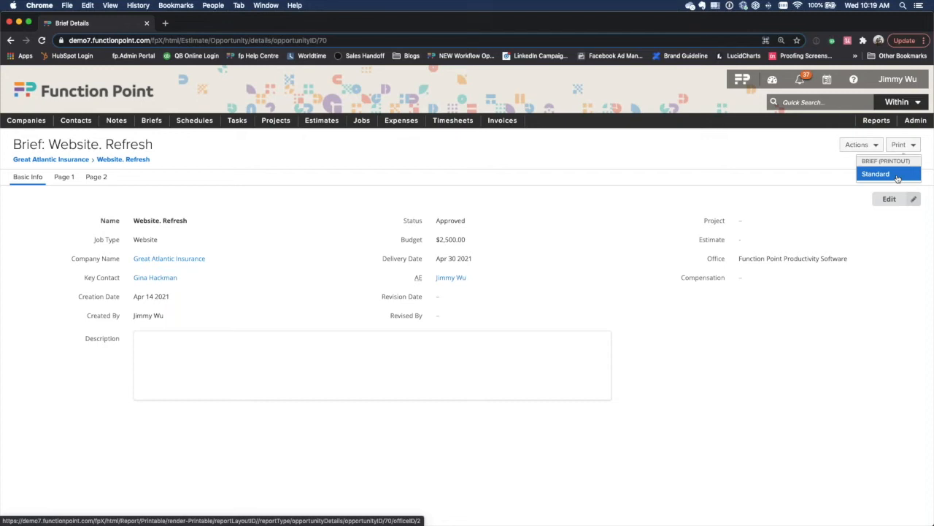
left_click(897, 177)
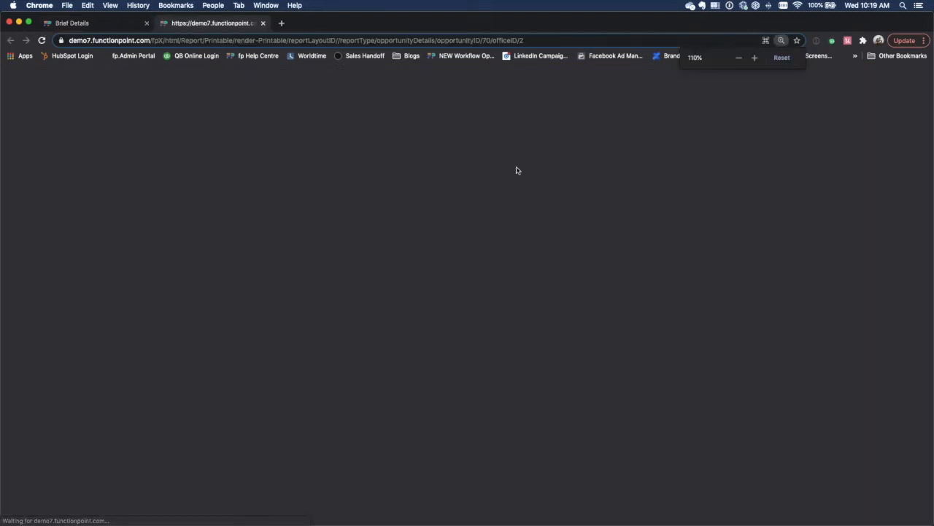
key("super+equal")
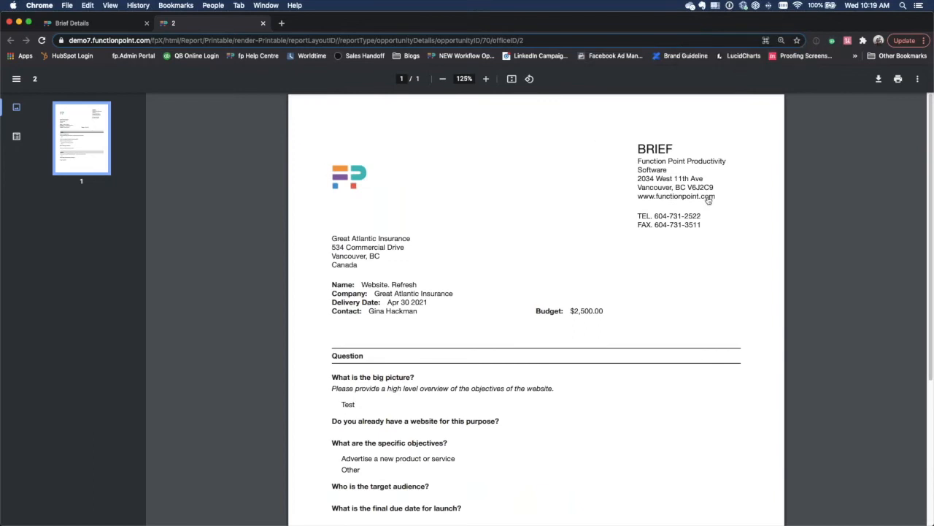
scroll(407, 374, "down", 2)
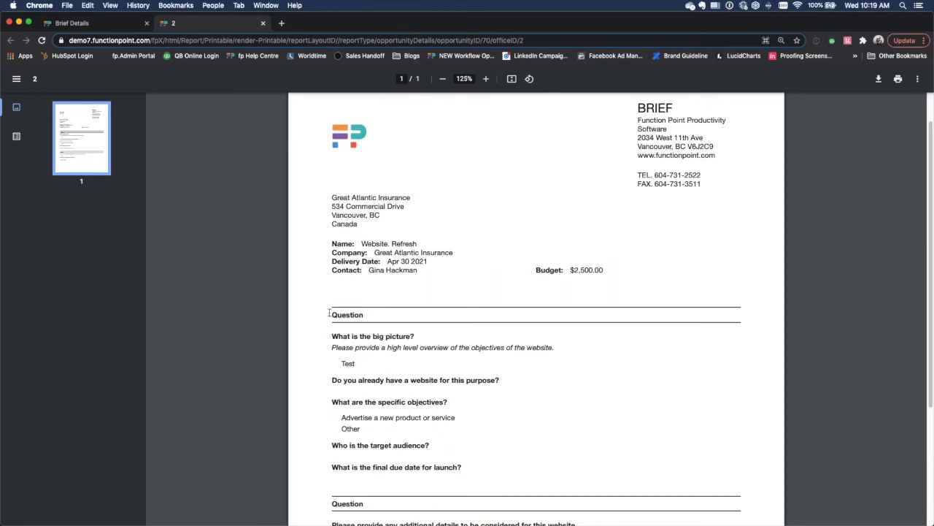
Review the printed brief's delivery date, contact, budget and questionnaire answers, and close the printout to return to the brief.
scroll(330, 275, "up", 1)
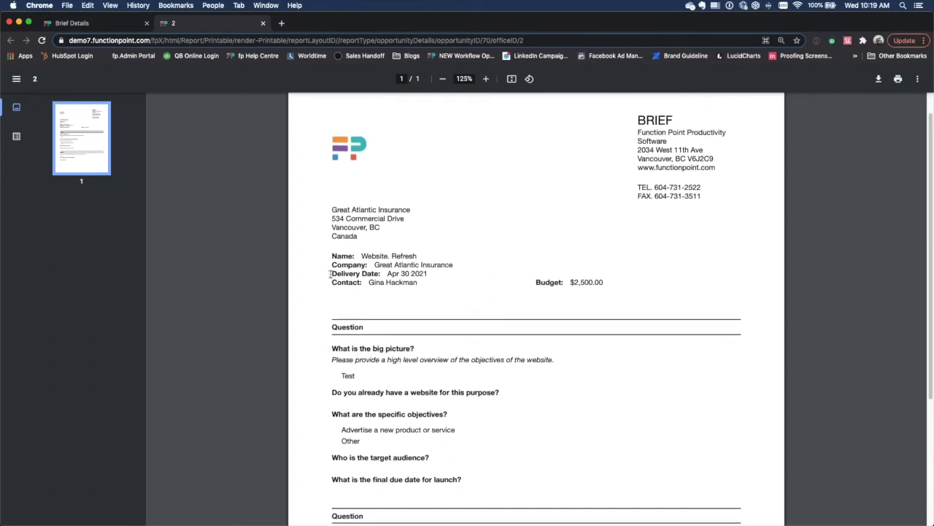
left_click_drag(330, 274, 438, 278)
left_click(438, 278)
left_click_drag(536, 282, 643, 286)
left_click(643, 285)
left_click_drag(330, 350, 443, 436)
left_click(443, 436)
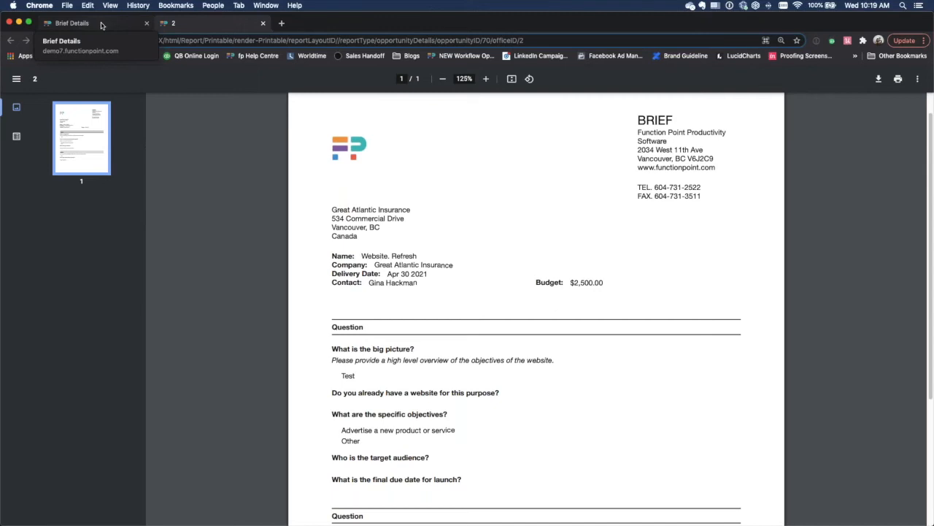
left_click(263, 24)
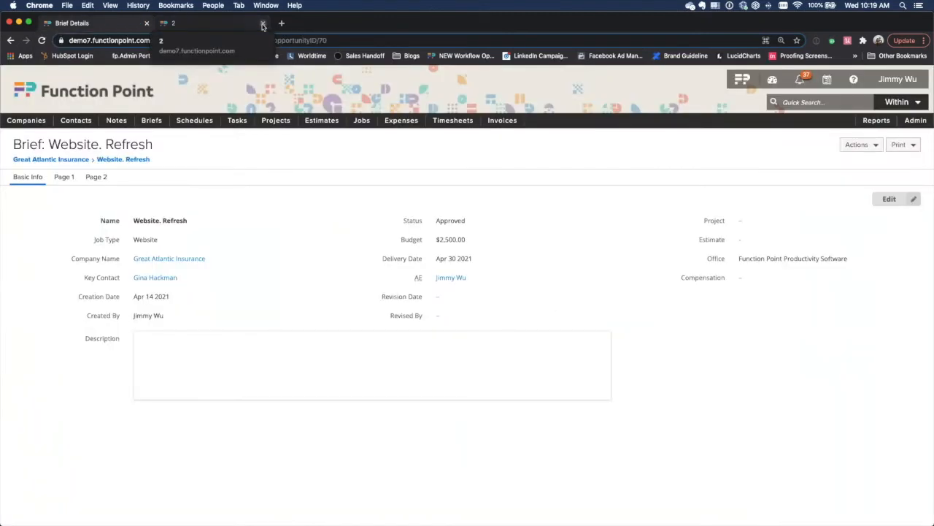
left_click(263, 24)
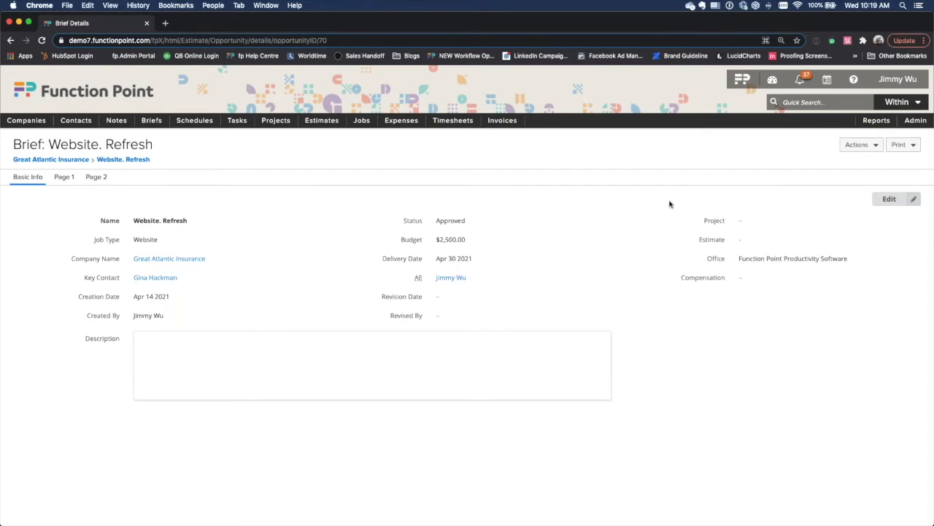
Start a new estimate from the Website. Refresh brief.
left_click(866, 148)
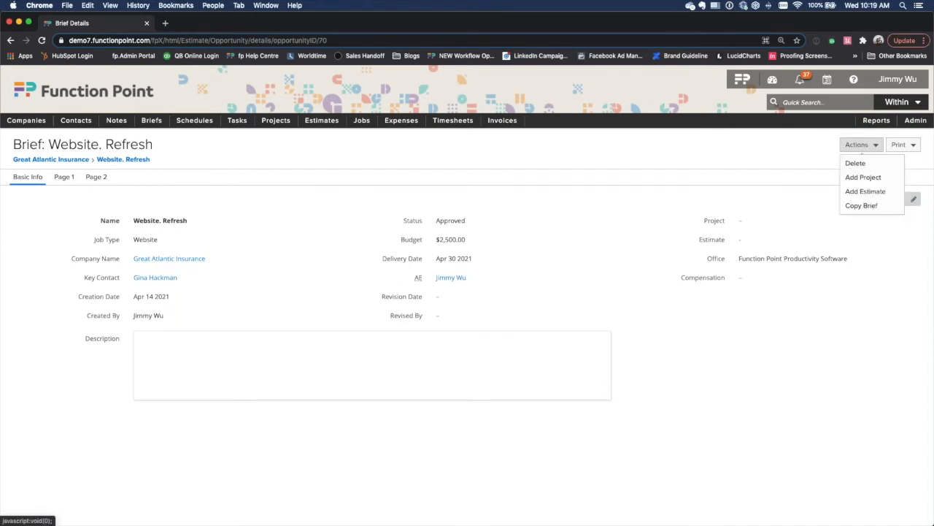
left_click(856, 150)
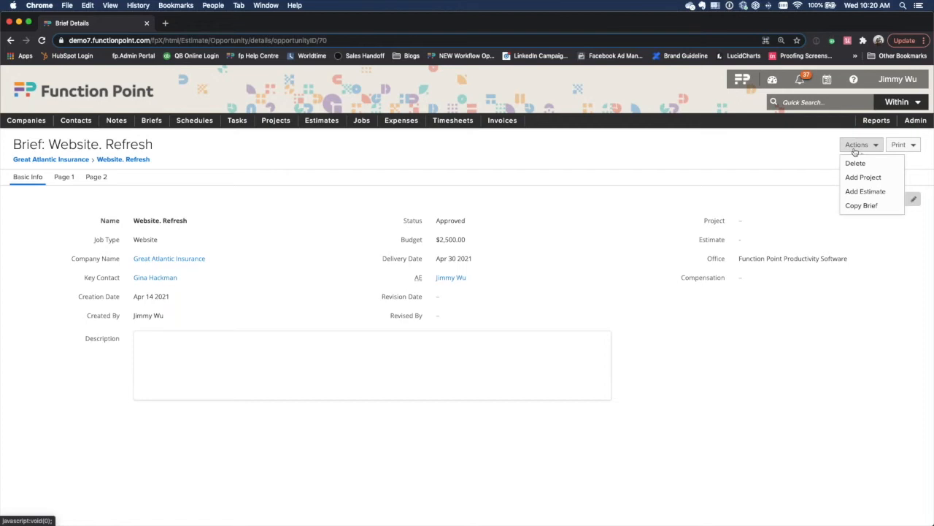
left_click(879, 194)
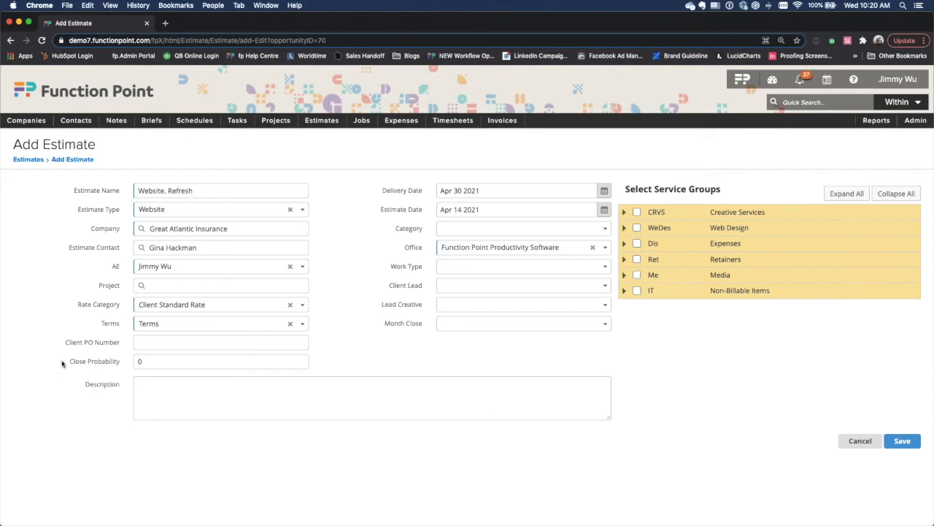
Set the new estimate's close probability to 20 and its closing month to May.
left_click_drag(63, 363, 133, 363)
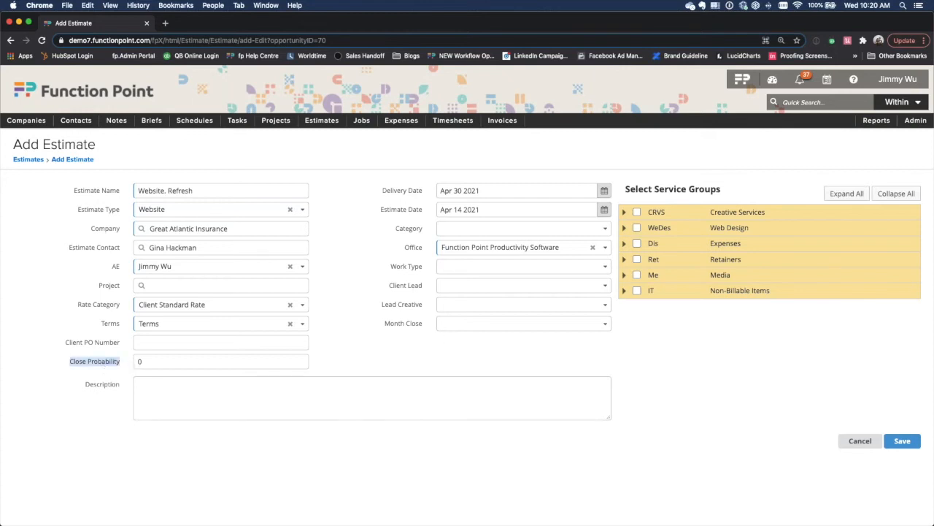
left_click_drag(371, 321, 447, 323)
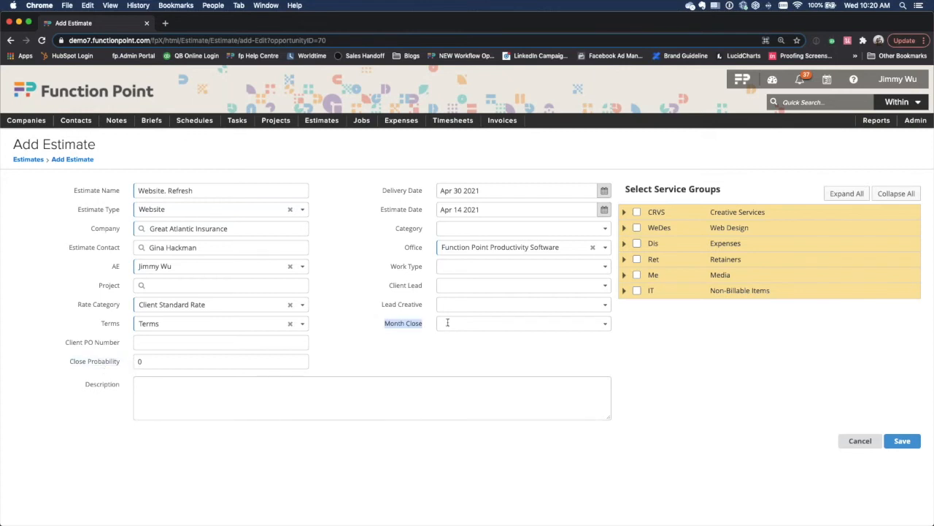
left_click_drag(56, 364, 131, 364)
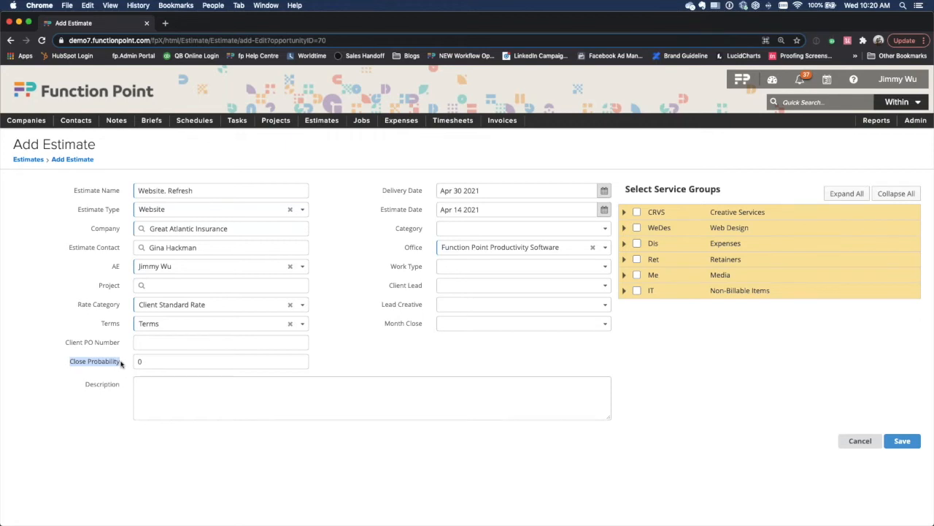
left_click(157, 359)
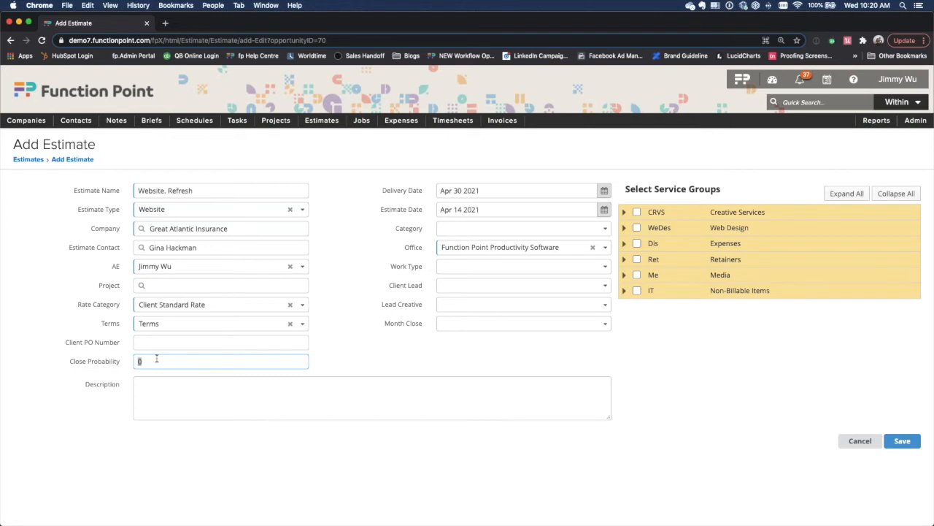
type("20")
left_click(381, 361)
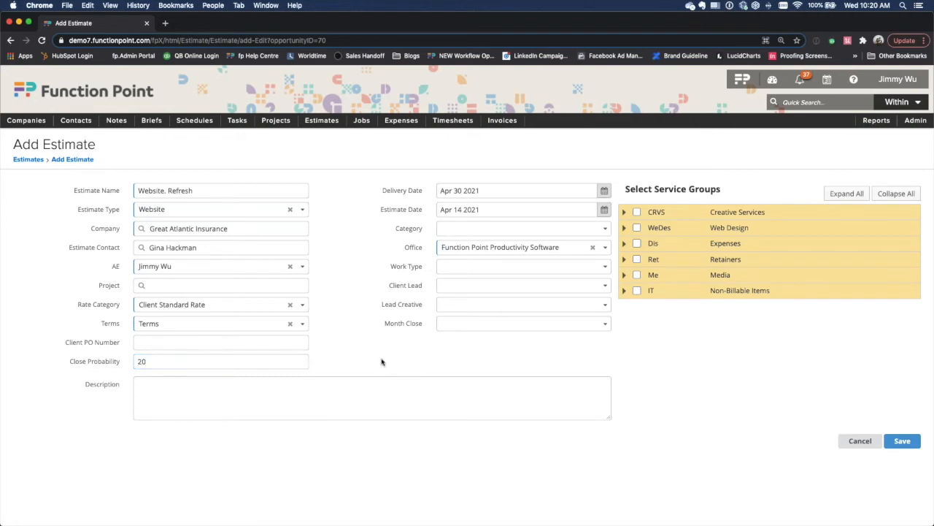
left_click(494, 325)
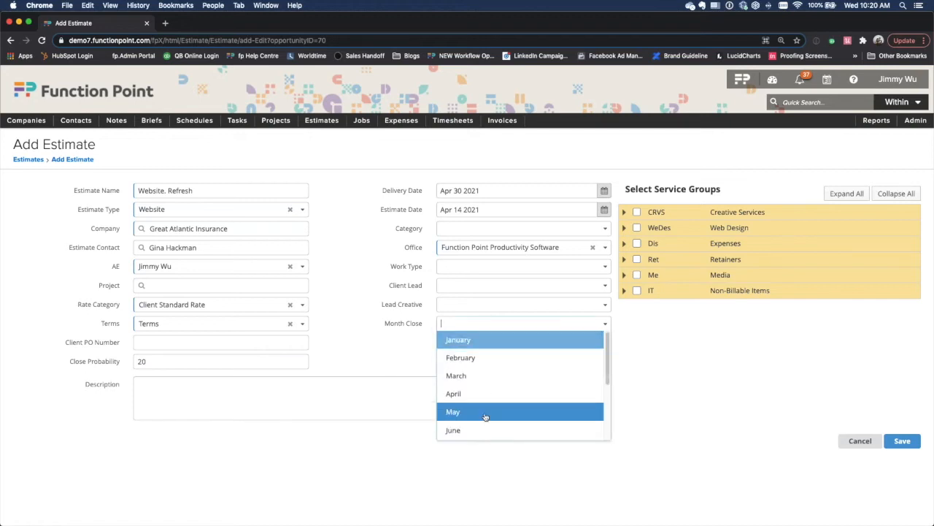
left_click(461, 413)
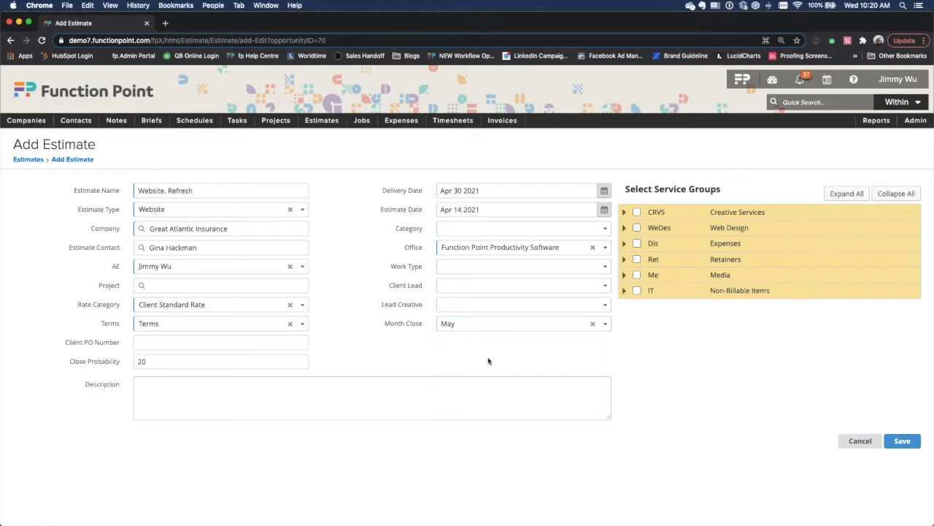
Include the Wireframing, Web Design, Coding/Testing and SEO services from the Web Design service group in the estimate.
left_click(624, 228)
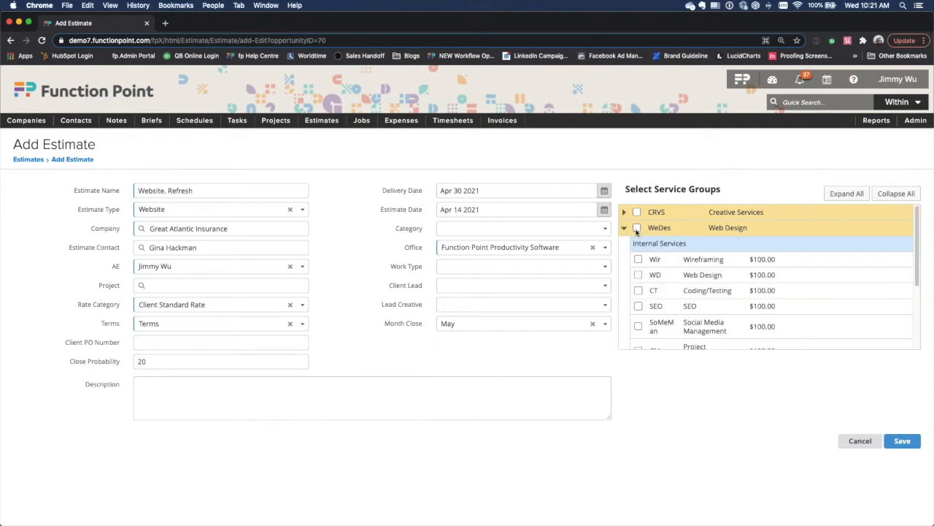
left_click(639, 260)
left_click(638, 274)
left_click(638, 290)
left_click(639, 306)
left_click(624, 228)
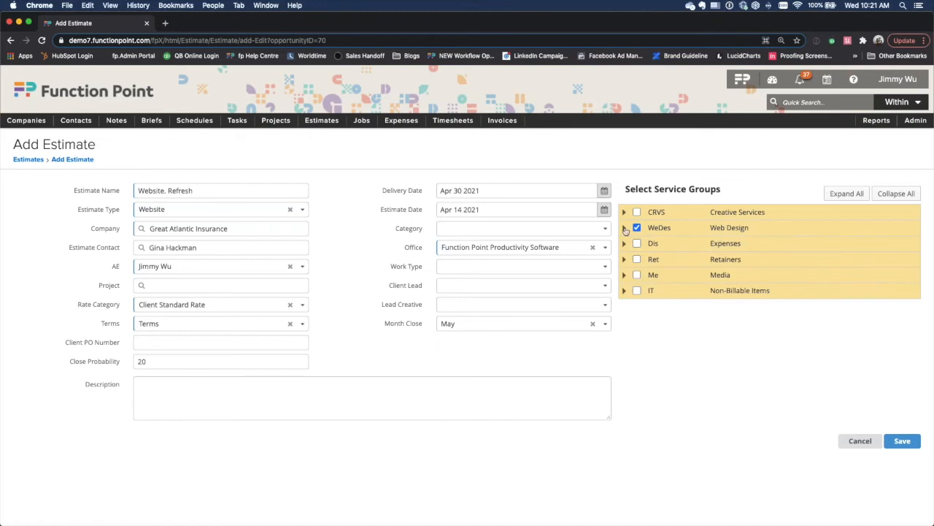
Include the Stock Photography and Supplies expenses in the estimate and save it.
left_click(624, 243)
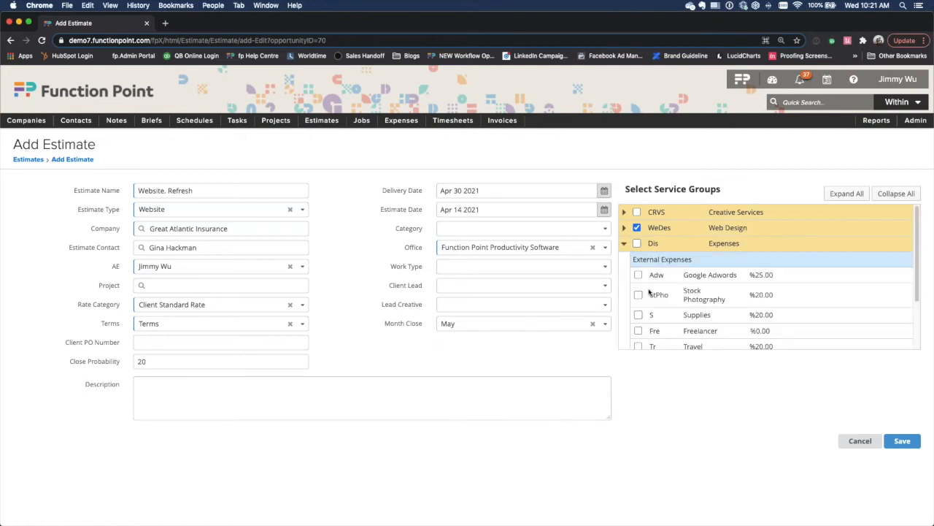
left_click(639, 294)
left_click(639, 314)
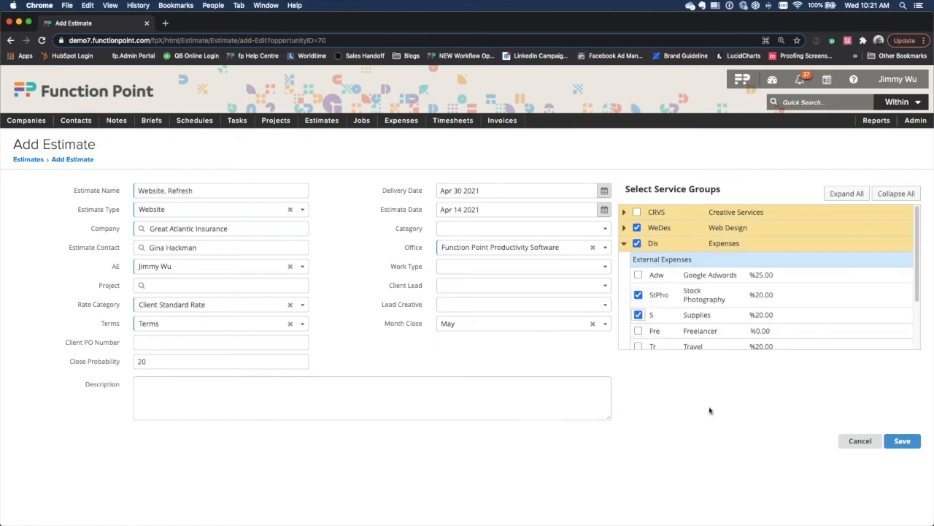
left_click(902, 444)
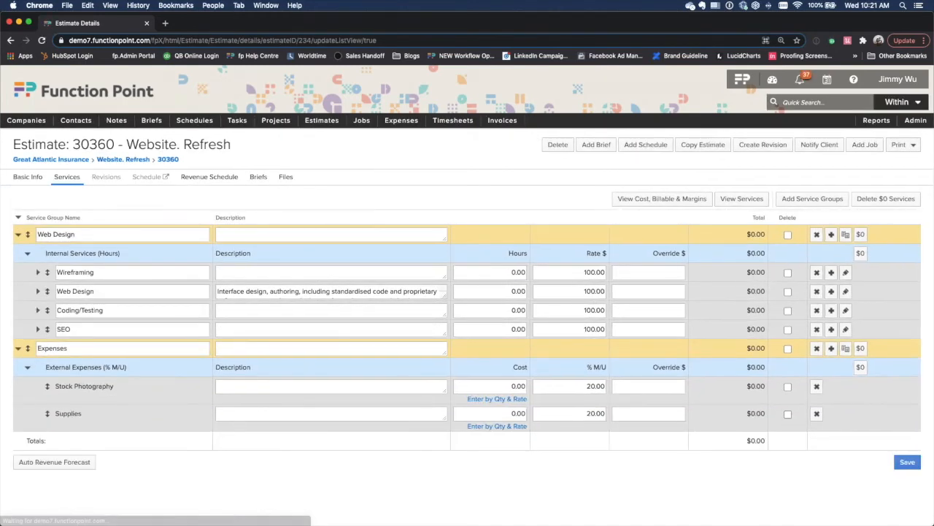
Set the estimated hours to 15 for Wireframing, 12 for Web Design, 10 for Coding/Testing and 8 for SEO.
left_click(501, 272)
type("15")
left_click(502, 291)
type("12")
left_click(501, 311)
type("10")
left_click(503, 330)
type("8")
Set the external costs to 1000 for Stock Photography and 500 for Supplies, and save the estimate's services.
left_click(505, 385)
type("10")
key("Tab")
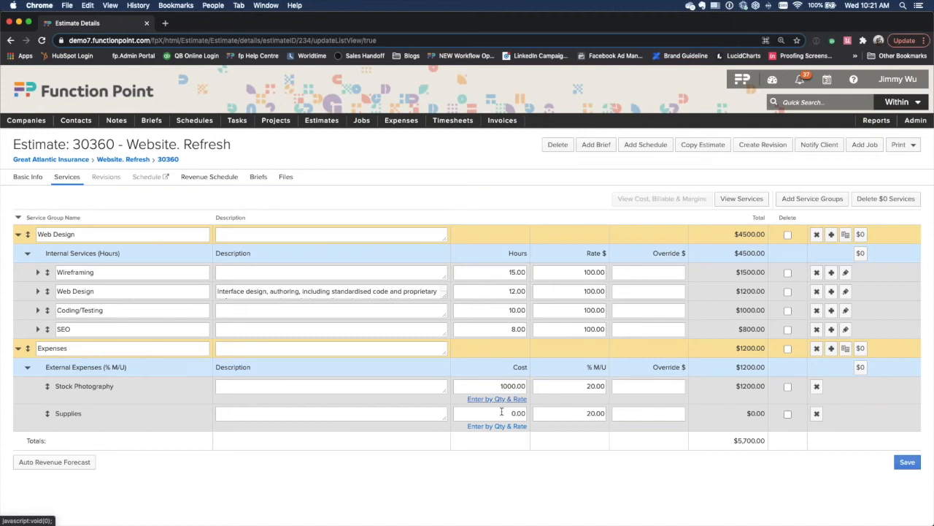
left_click(502, 411)
type("500")
key("Tab")
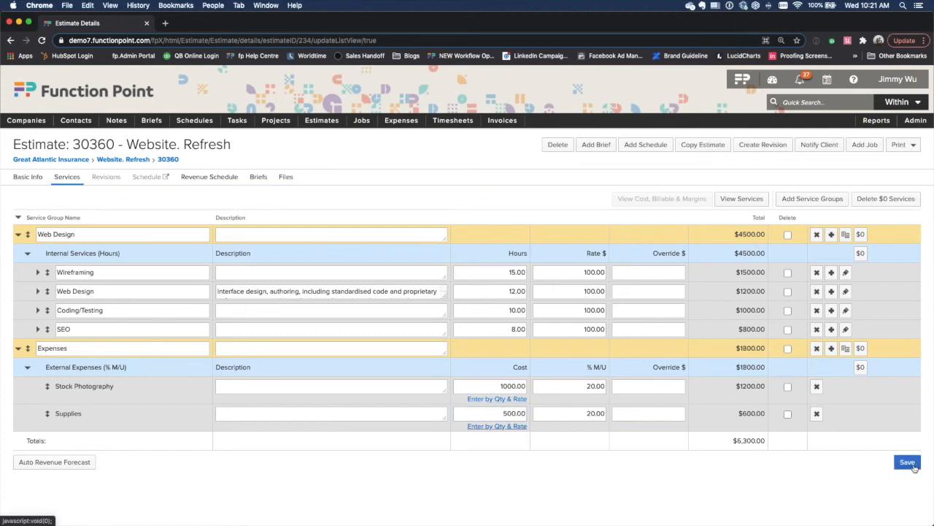
left_click(907, 462)
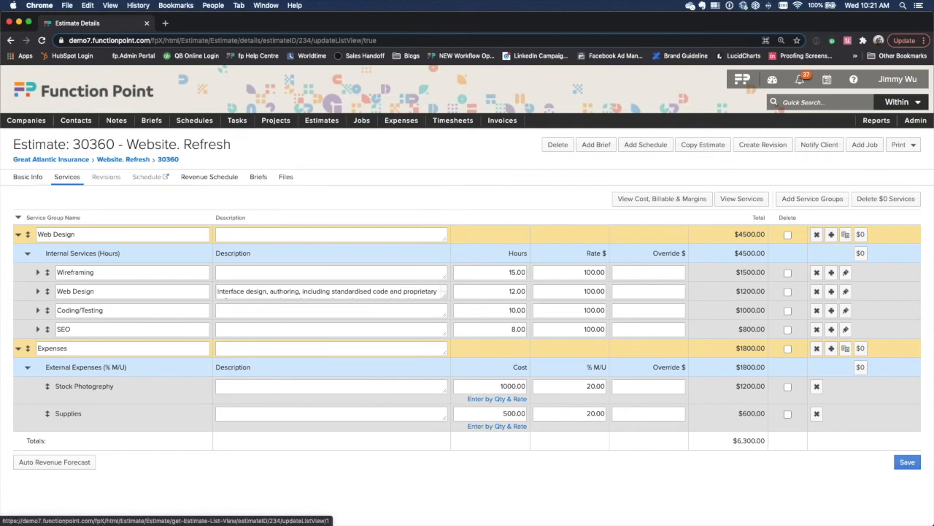
Examine the approval status options in the estimate's basic information, keeping Discovery selected.
left_click(22, 177)
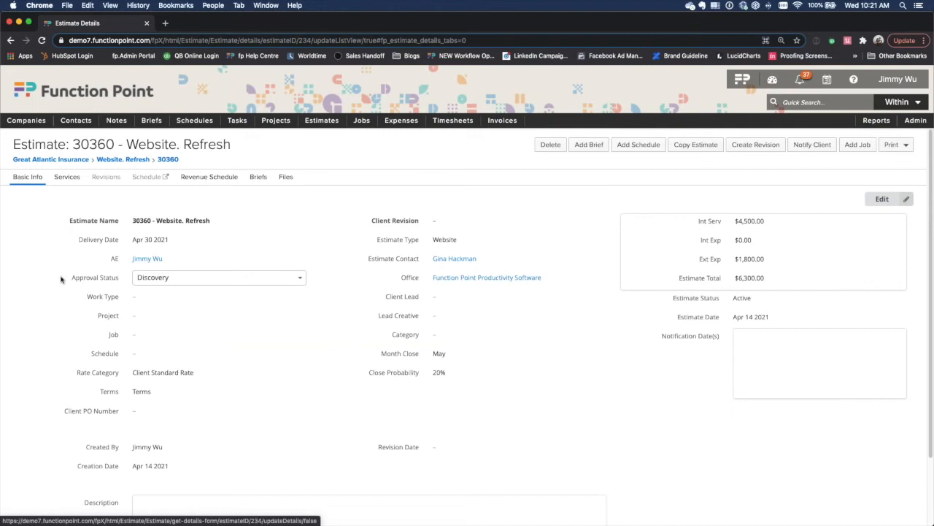
left_click_drag(67, 279, 125, 280)
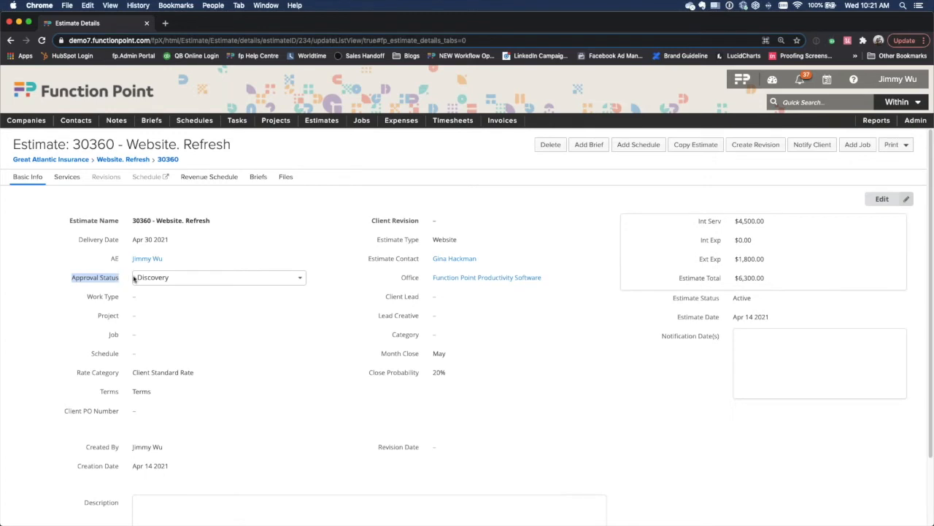
left_click(276, 277)
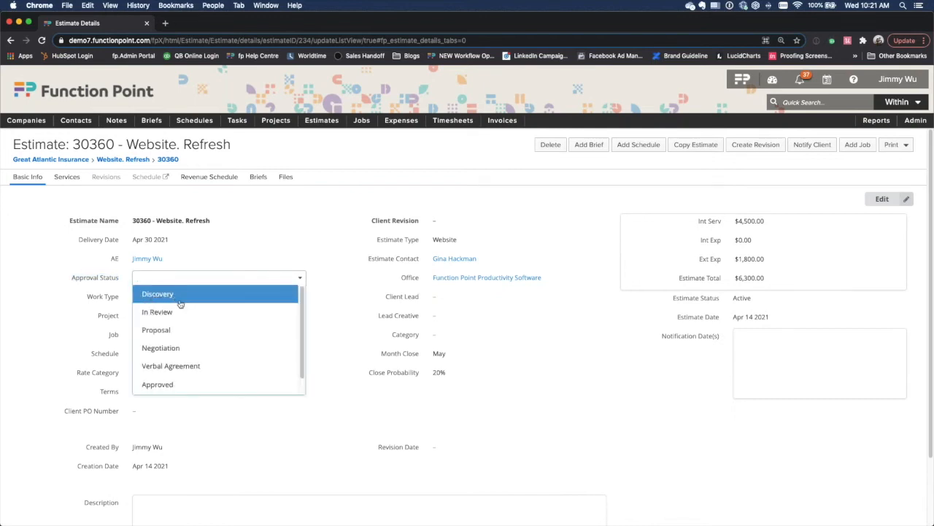
scroll(187, 310, "down", 1)
scroll(188, 310, "up", 1)
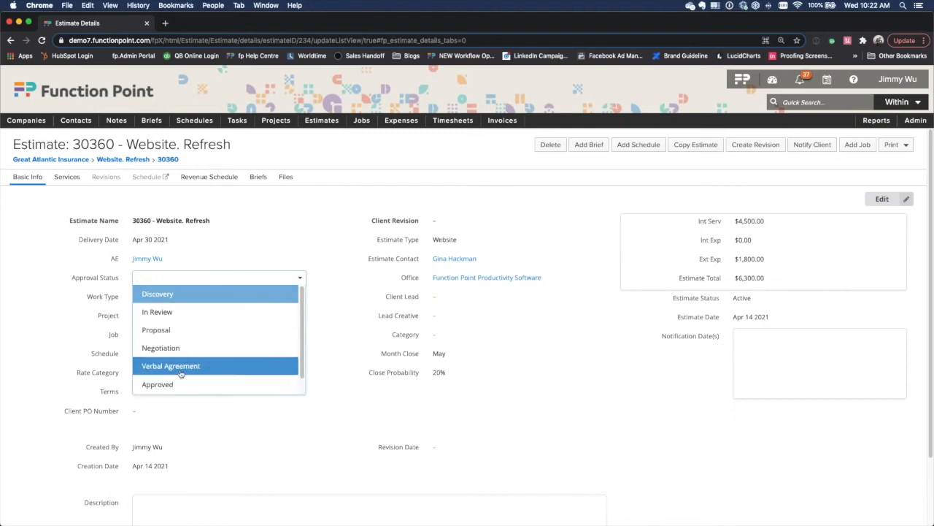
scroll(178, 385, "down", 1)
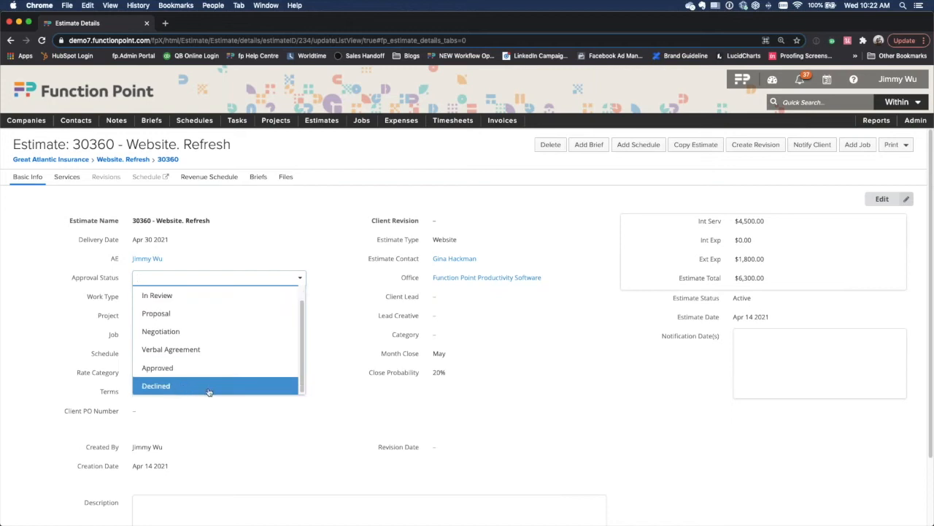
left_click(334, 356)
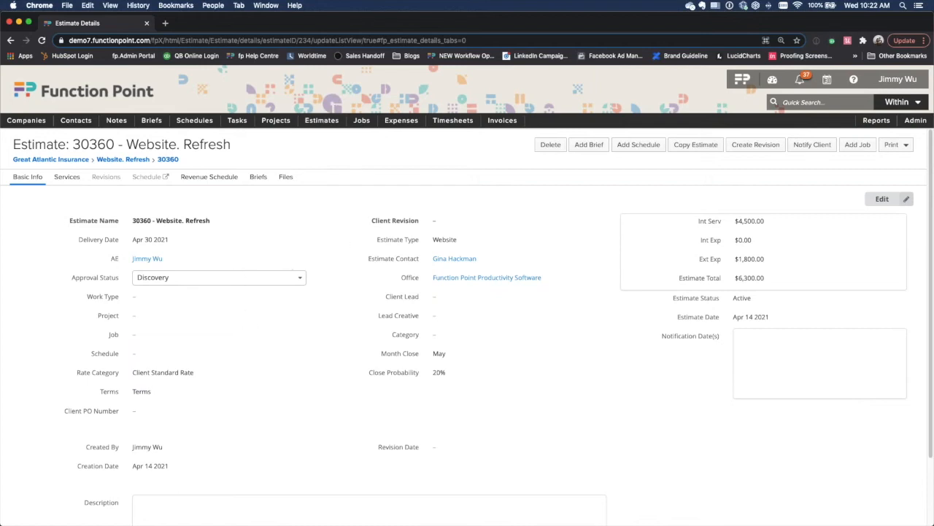
Find active estimates with approval status In Review and a close probability of >10.
mouse_move(321, 120)
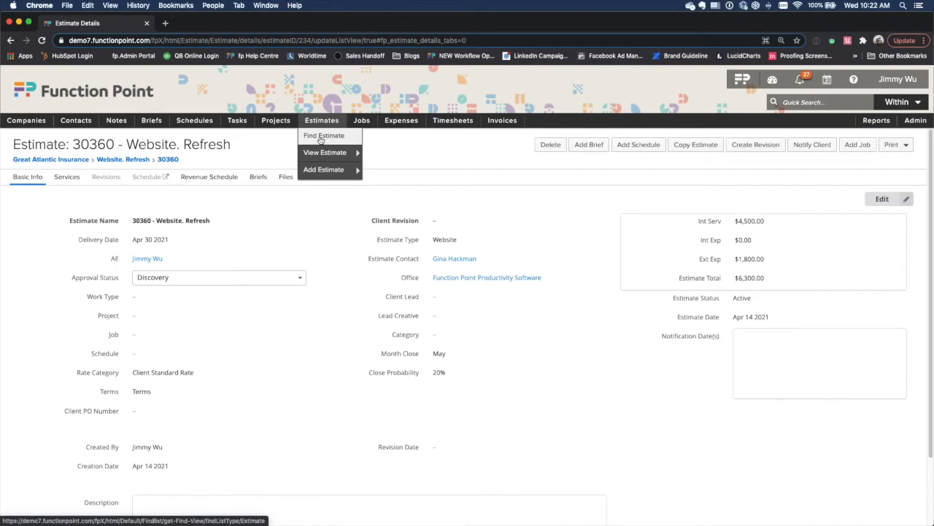
left_click(320, 138)
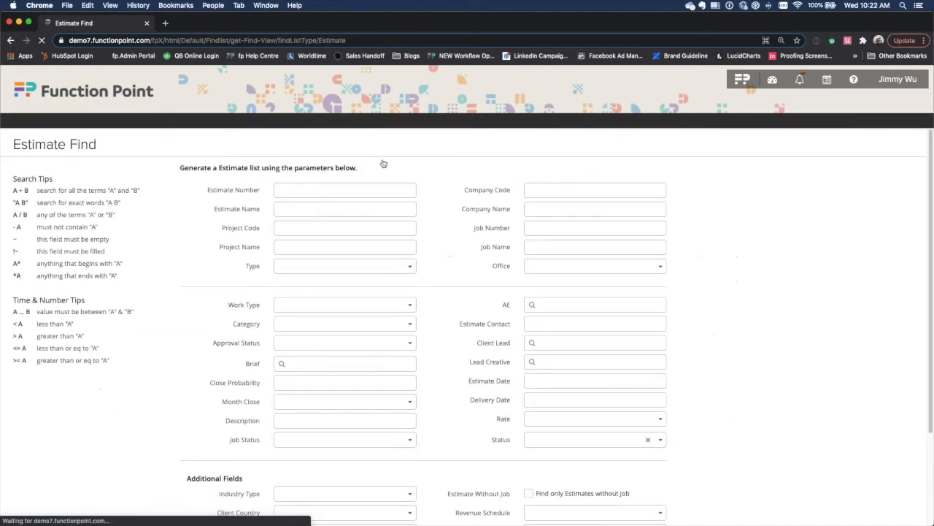
left_click(376, 342)
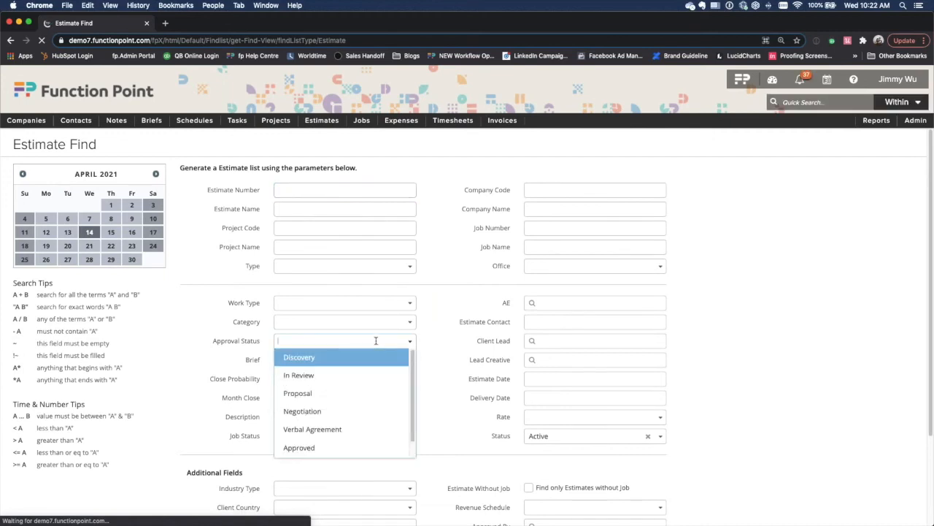
left_click(318, 376)
left_click(444, 380)
scroll(445, 381, "down", 3)
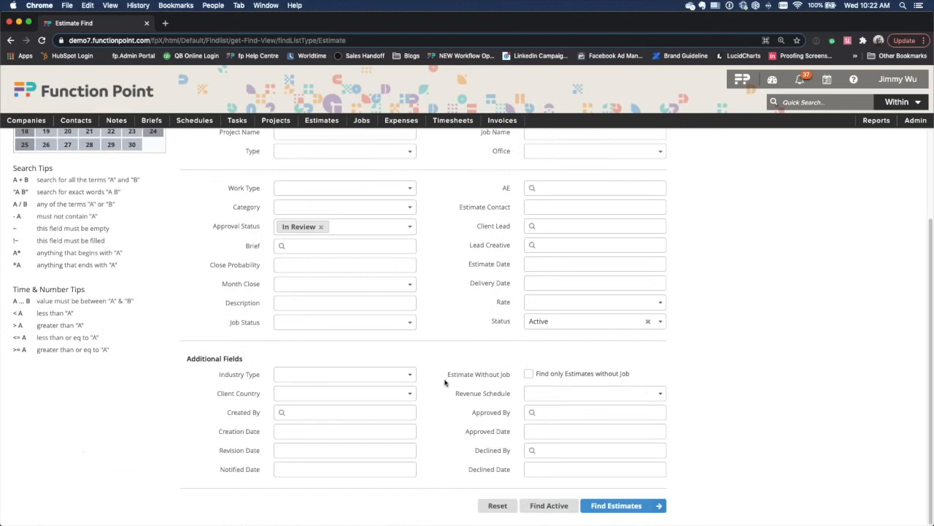
left_click(326, 266)
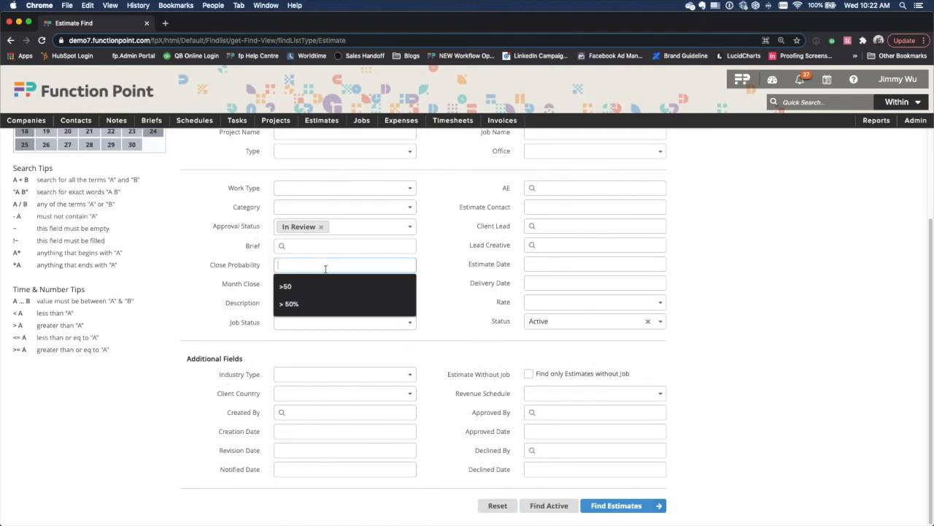
type(">10")
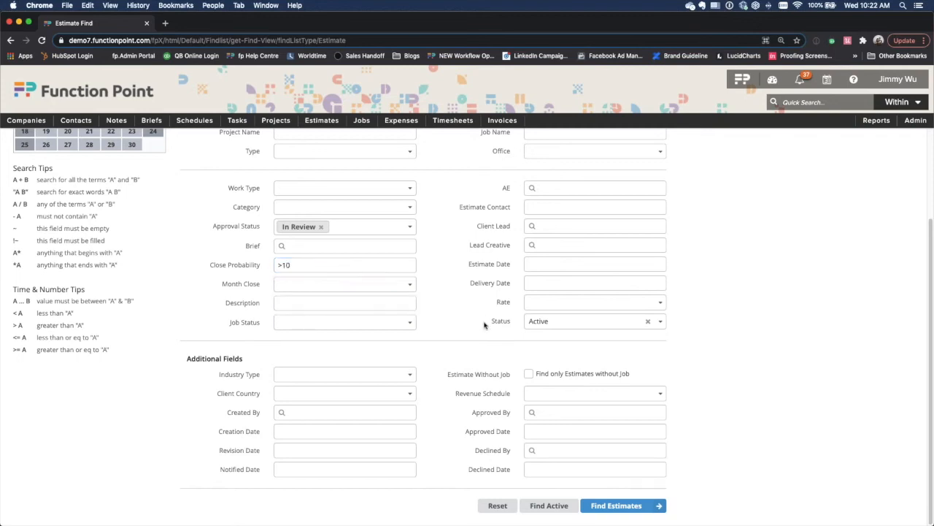
left_click(624, 513)
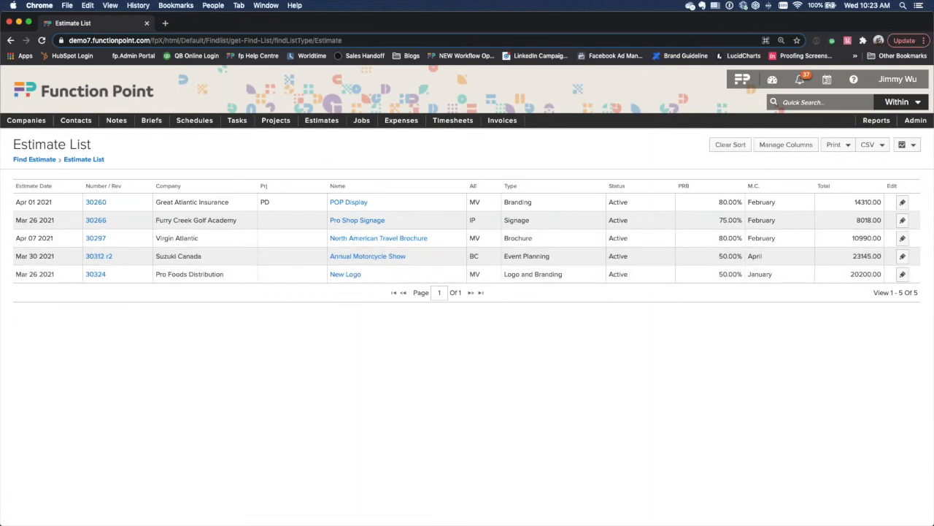
Reopen the recently viewed Website. Refresh estimate and review its approval status, close probability and closing month.
left_click(321, 120)
mouse_move(326, 153)
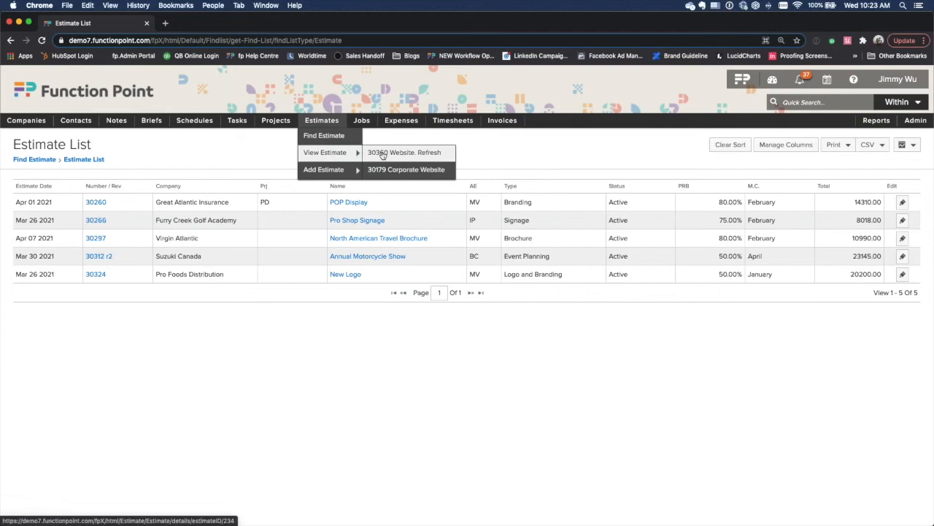
left_click(382, 153)
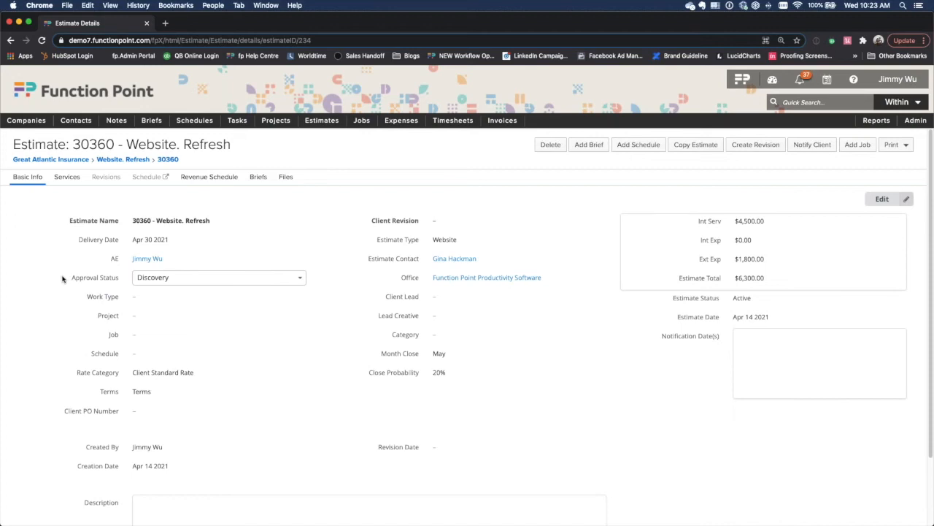
left_click_drag(62, 278, 122, 278)
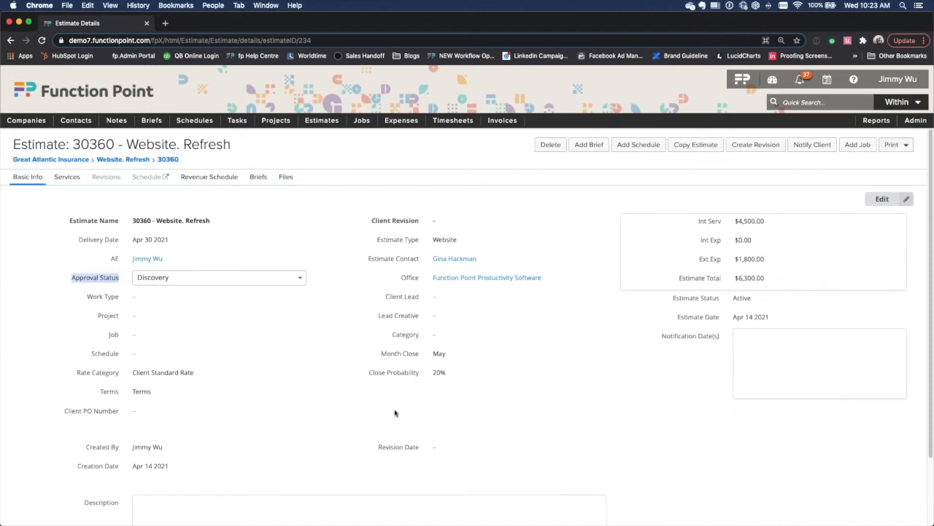
left_click_drag(369, 376, 459, 375)
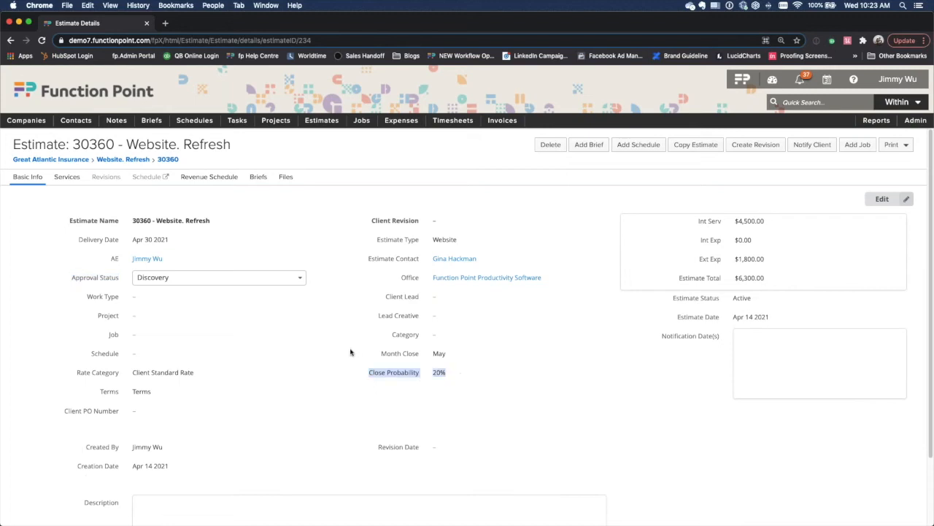
left_click_drag(352, 353, 465, 357)
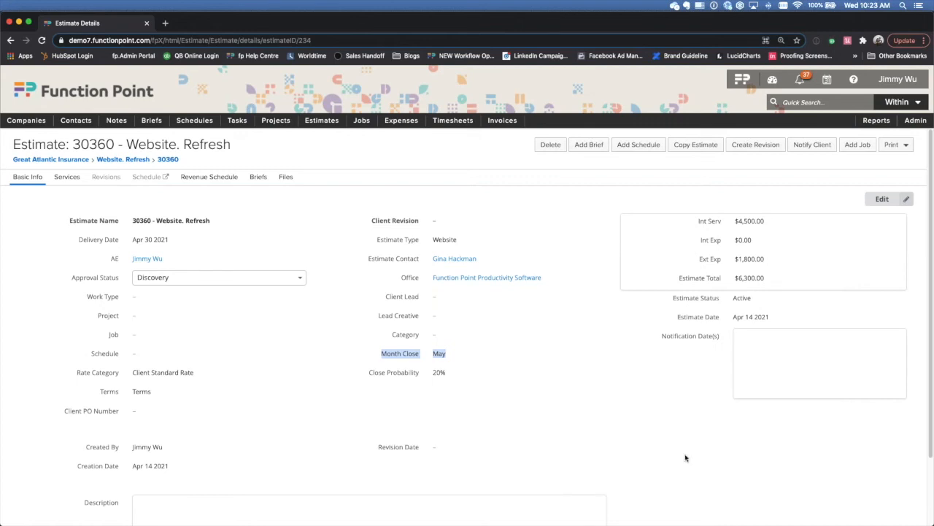
left_click(627, 331)
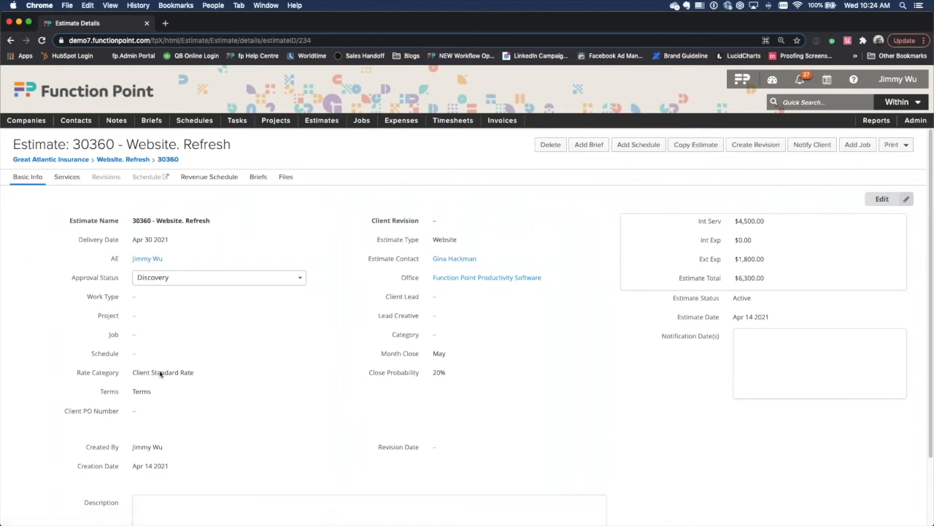
Generate the Detailed Estimate printout from the Website. Refresh estimate's services.
left_click(73, 179)
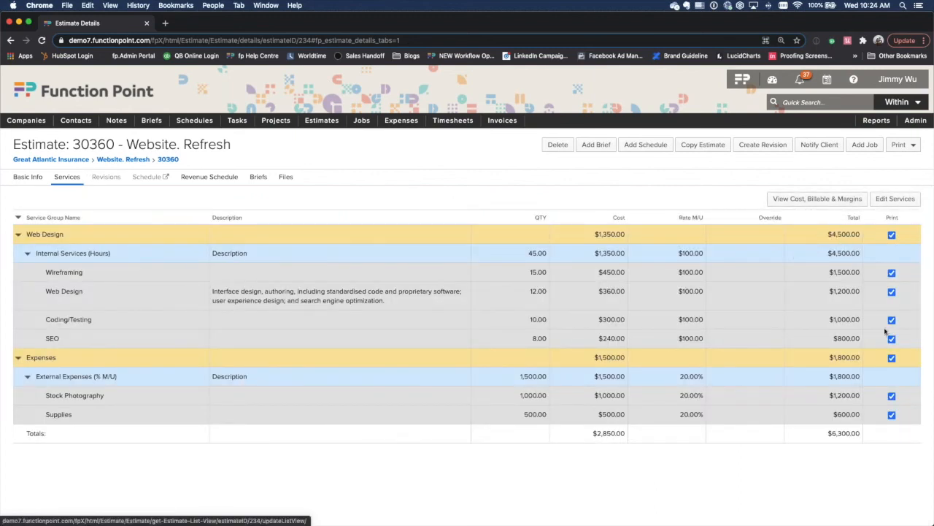
left_click(902, 144)
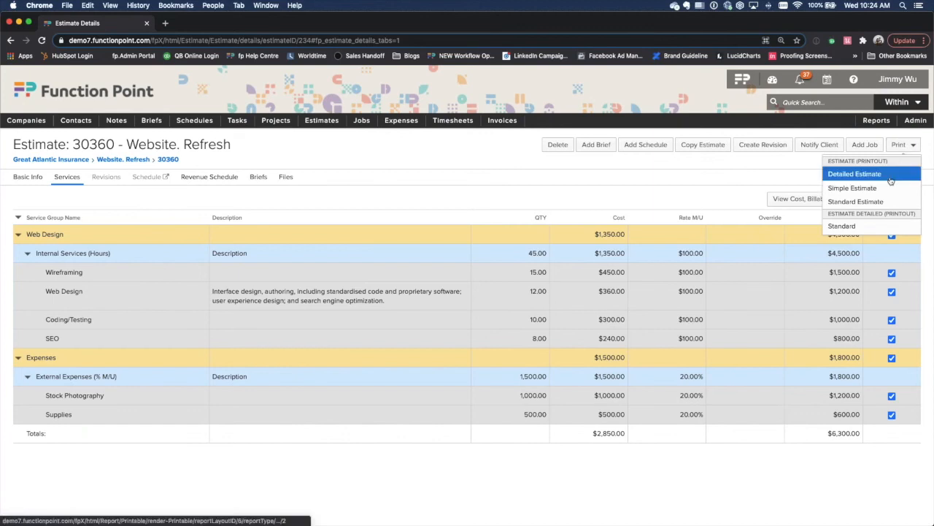
left_click(860, 174)
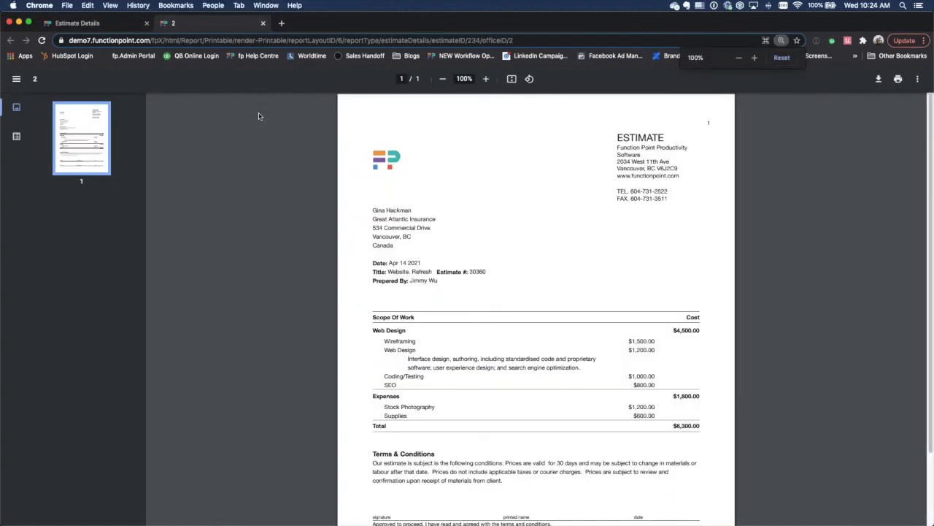
key("super+equal")
key("super+equal")
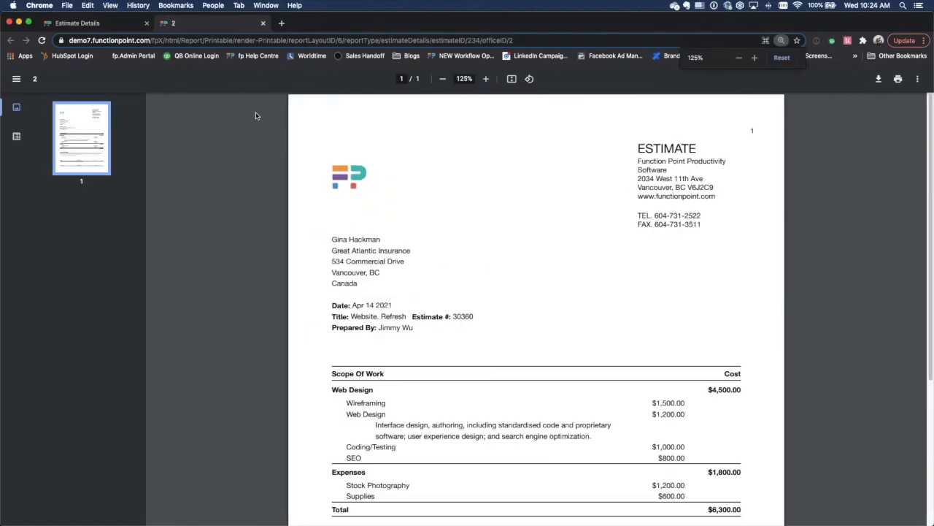
Examine the Web Design line items and their costs in the printout's scope of work.
scroll(621, 275, "down", 2)
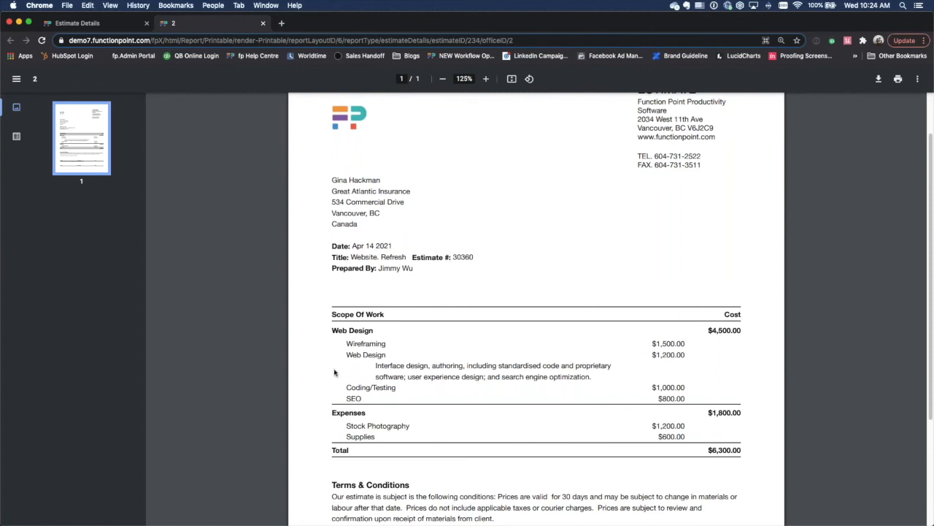
left_click_drag(347, 343, 400, 359)
left_click_drag(346, 388, 411, 391)
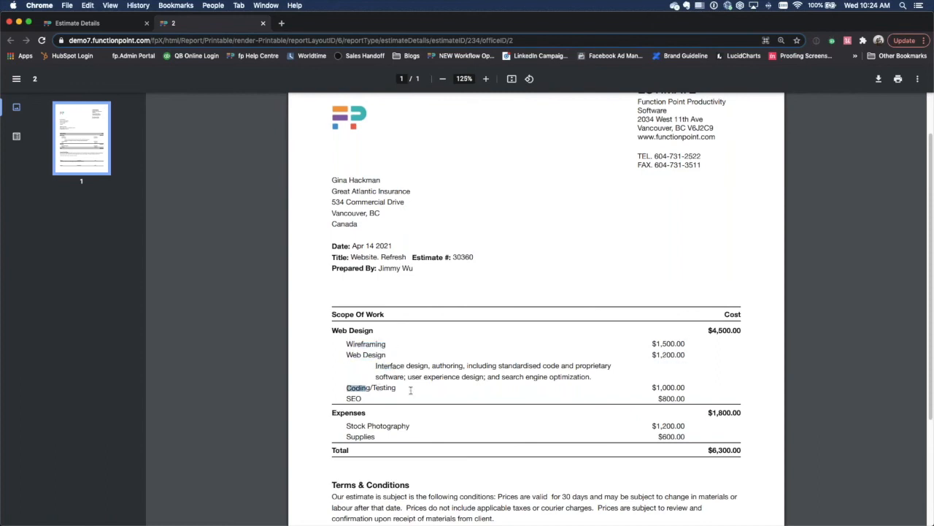
left_click_drag(349, 399, 369, 400)
left_click_drag(645, 409, 696, 397)
left_click(697, 398)
scroll(706, 400, "up", 1)
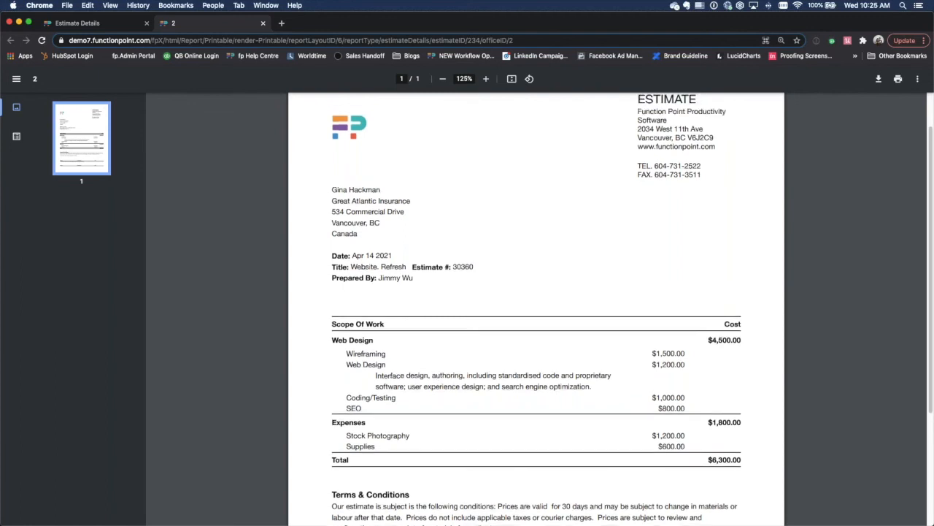
Exclude the individual Web Design services from printing, keeping the Web Design group heading and all Expenses items included.
left_click(86, 25)
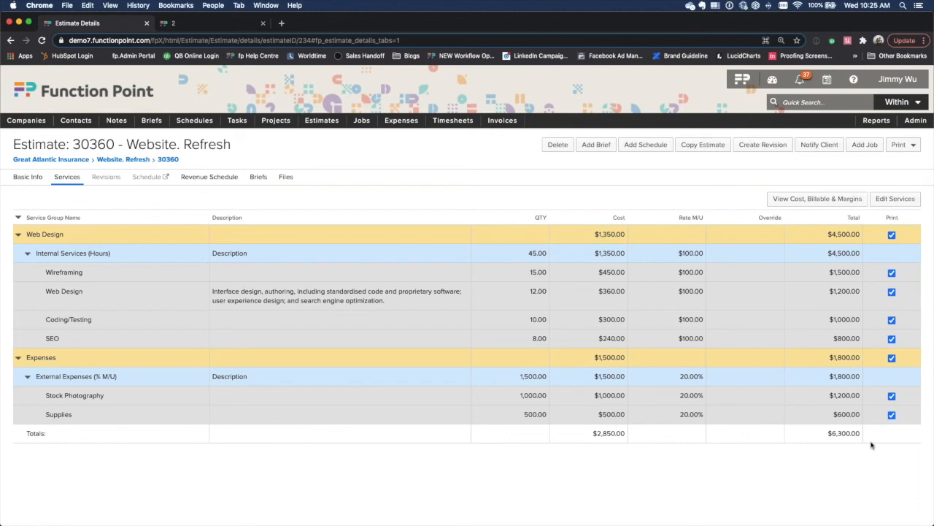
left_click_drag(29, 234, 70, 235)
left_click(892, 234)
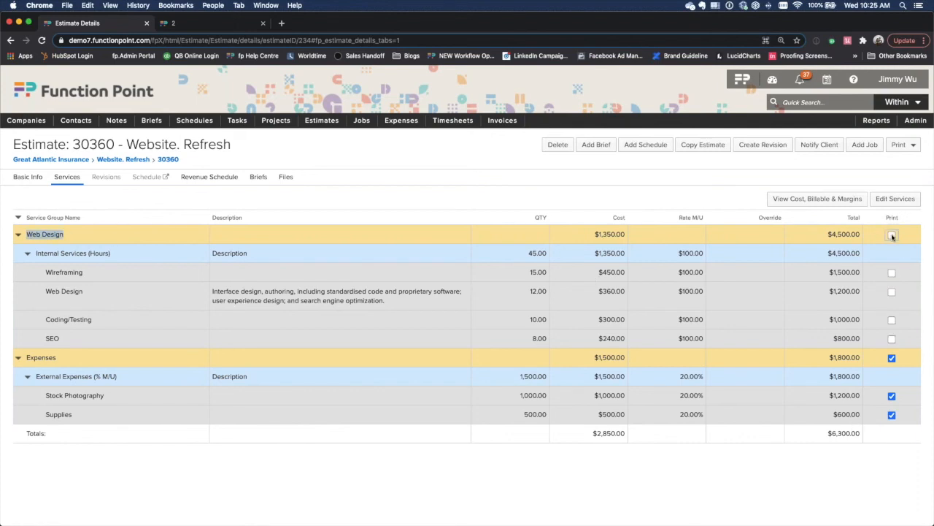
left_click(892, 235)
left_click(43, 359)
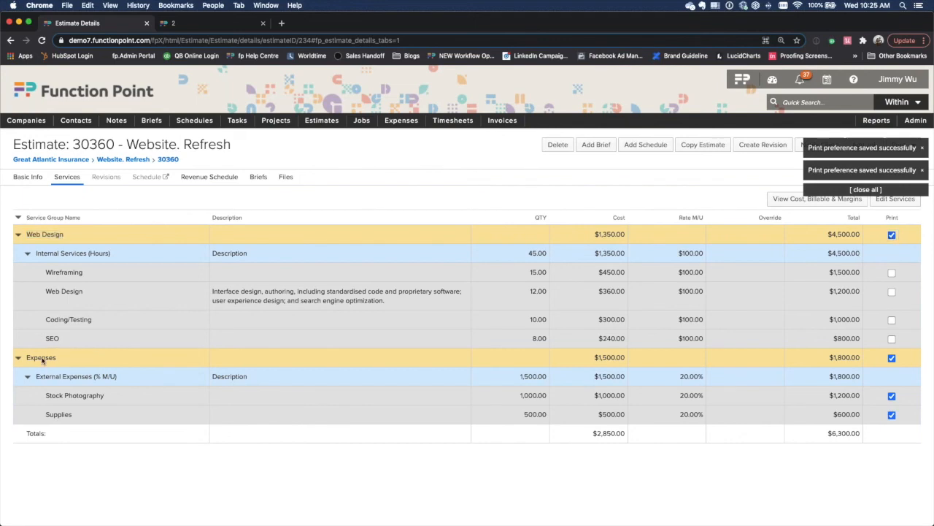
double_click(42, 359)
triple_click(59, 395)
double_click(62, 414)
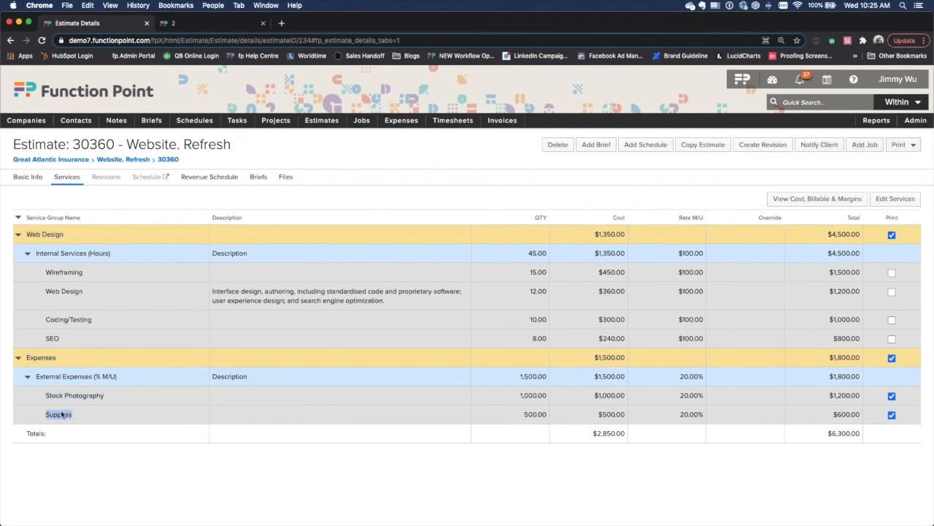
left_click(87, 414)
Generate the Detailed Estimate printout again with the updated print preferences.
left_click(903, 145)
left_click(887, 174)
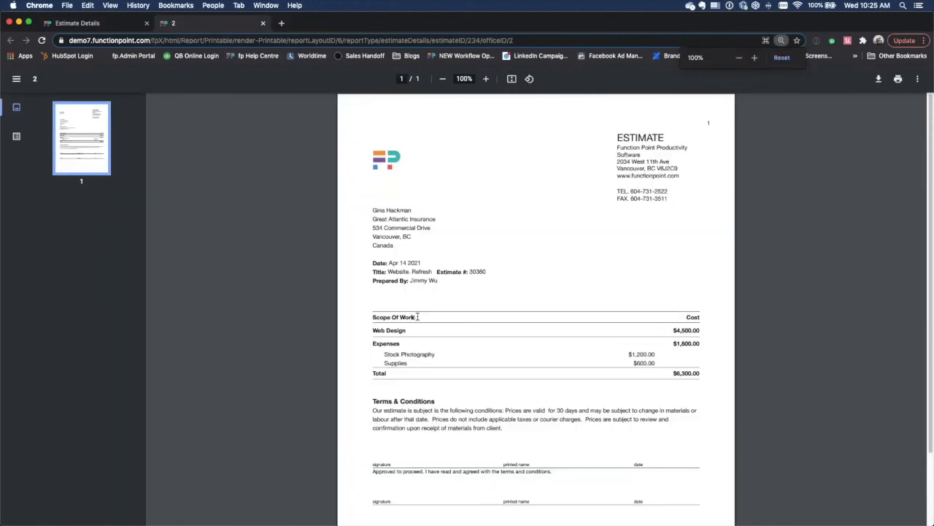
key("super+equal")
key("super+equal")
key("super+equal")
scroll(418, 316, "down", 3)
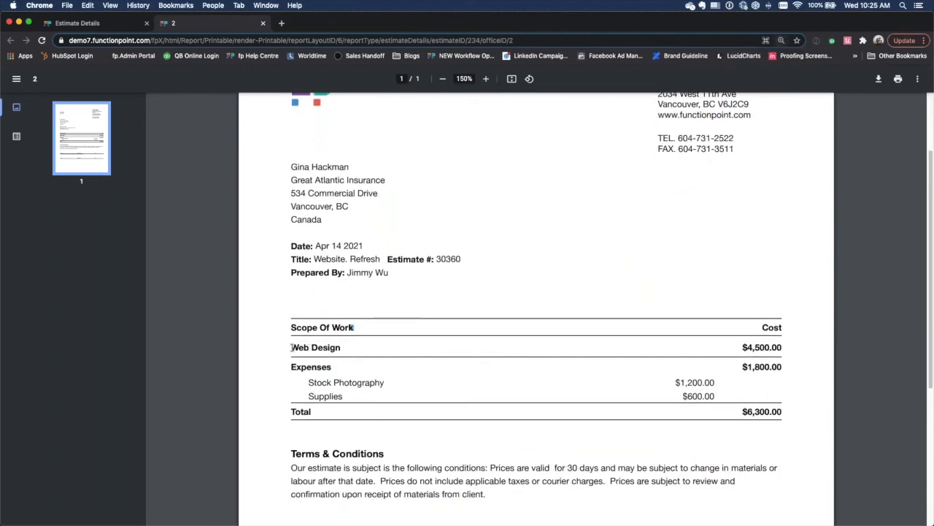
Check how Web Design, Stock Photography and Supplies are listed in the new printout.
left_click_drag(292, 347, 351, 349)
scroll(328, 369, "up", 1)
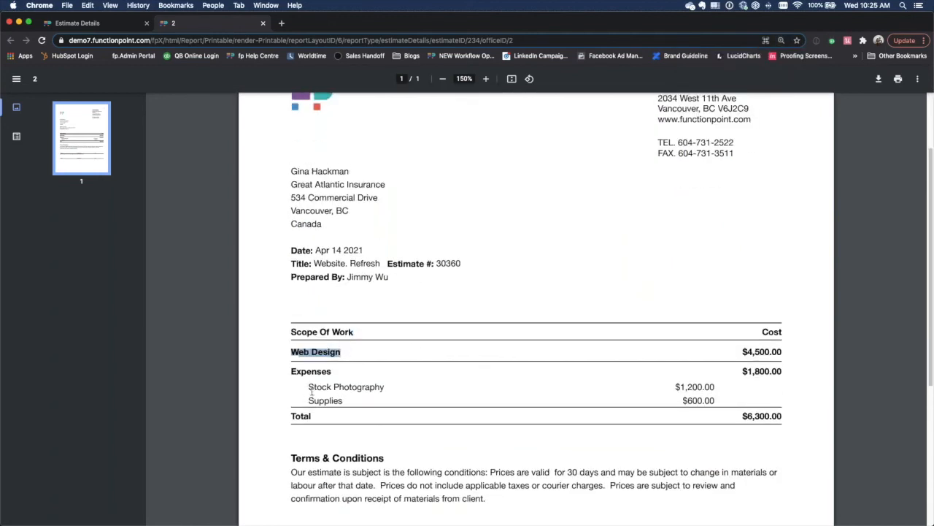
left_click_drag(309, 387, 394, 387)
left_click_drag(310, 398, 352, 388)
left_click(354, 400)
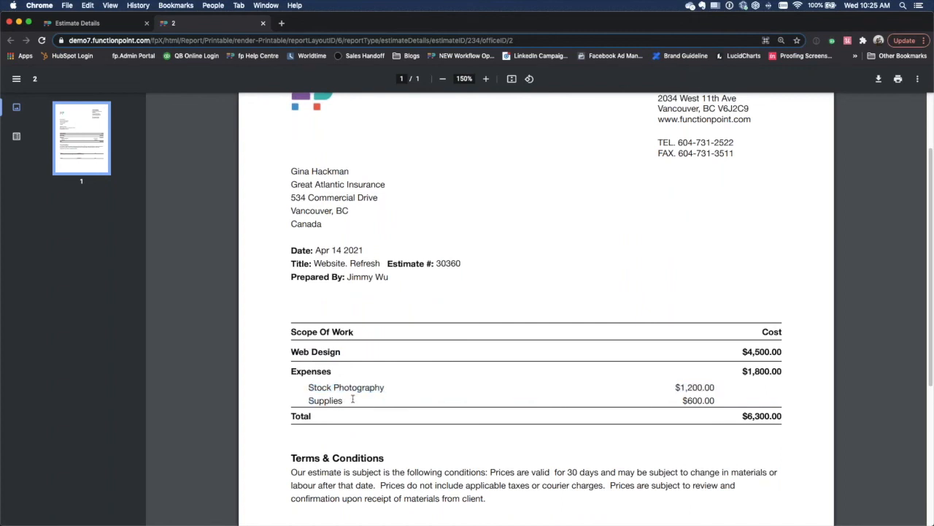
Return to the estimate's services for editing and add the Creative Services group with Research, Sketching/Roughs and Design.
key("super+1")
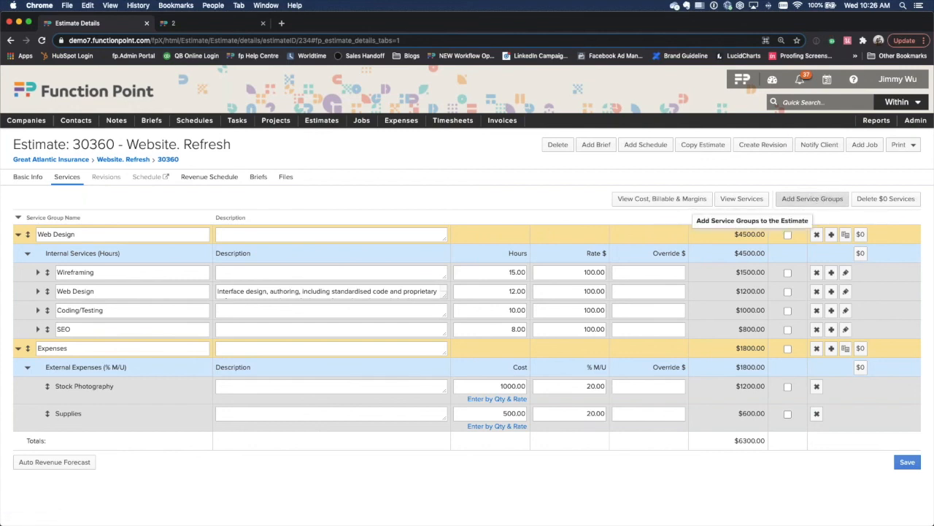
left_click(813, 201)
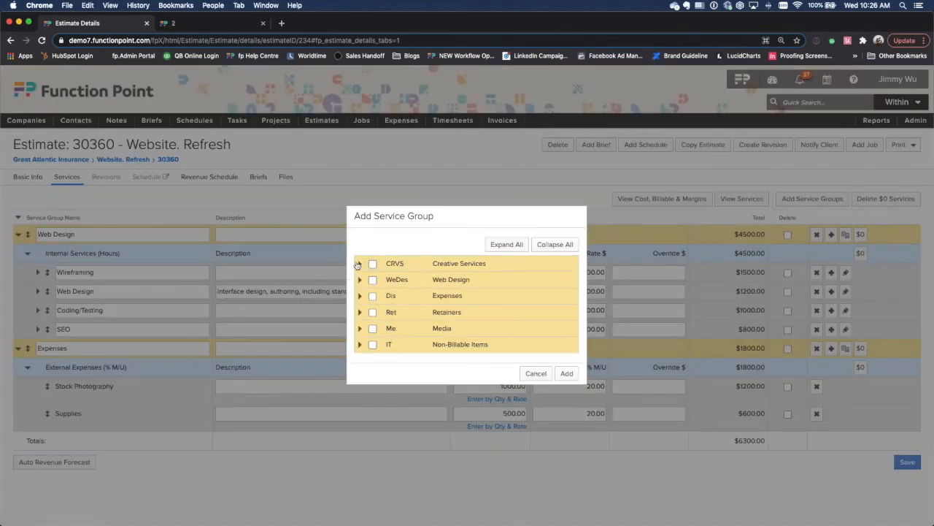
left_click(373, 264)
left_click(374, 295)
left_click(374, 312)
left_click(374, 327)
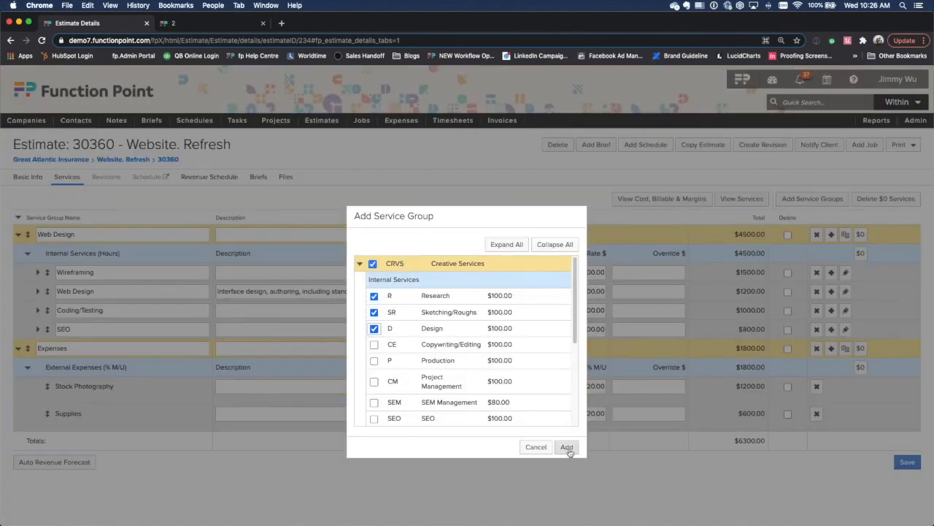
left_click(567, 447)
Set the estimated hours to 15 for Research, 12 for Sketching/Roughs and 5 for Design, and save the services.
scroll(511, 431, "down", 2)
left_click(479, 424)
type("15")
key("Tab")
type("12")
key("Tab")
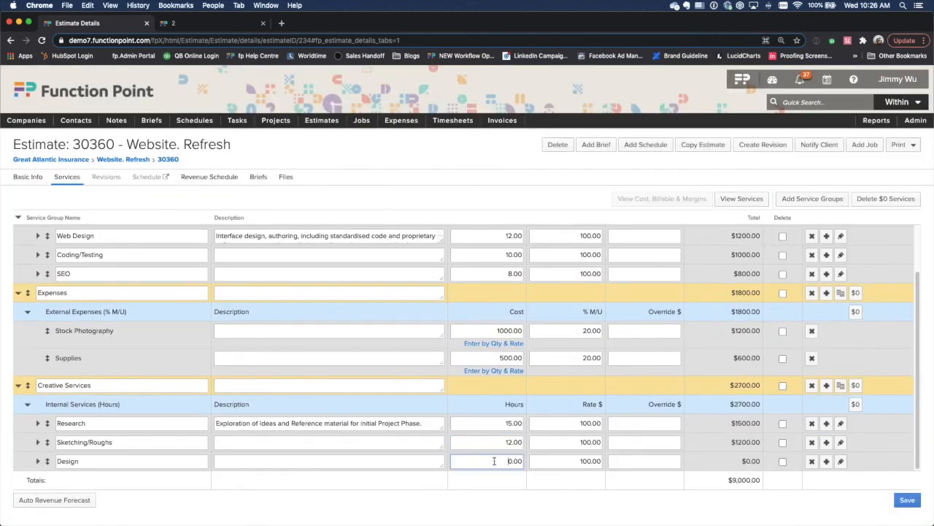
type("5")
left_click(908, 502)
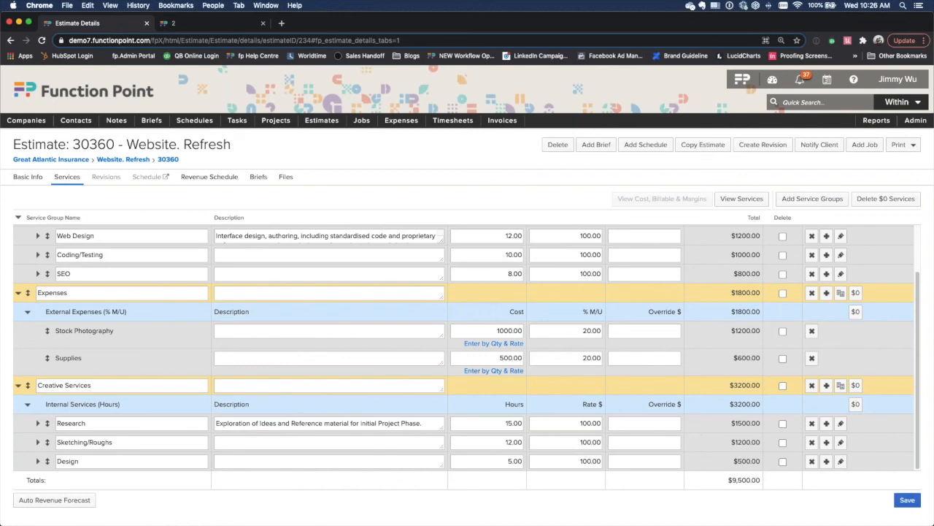
Rename the Creative Services group as Design, save the services and check the group's total.
triple_click(176, 385)
type("Design.")
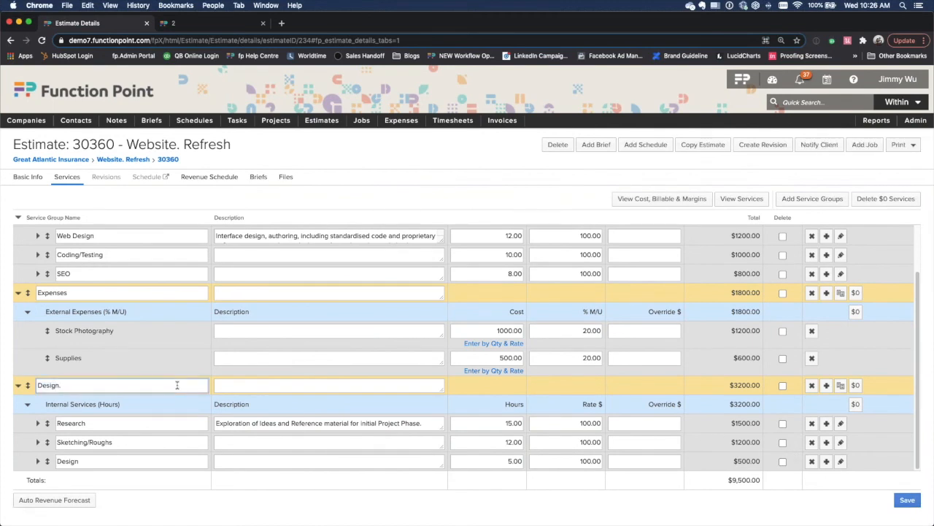
left_click(908, 499)
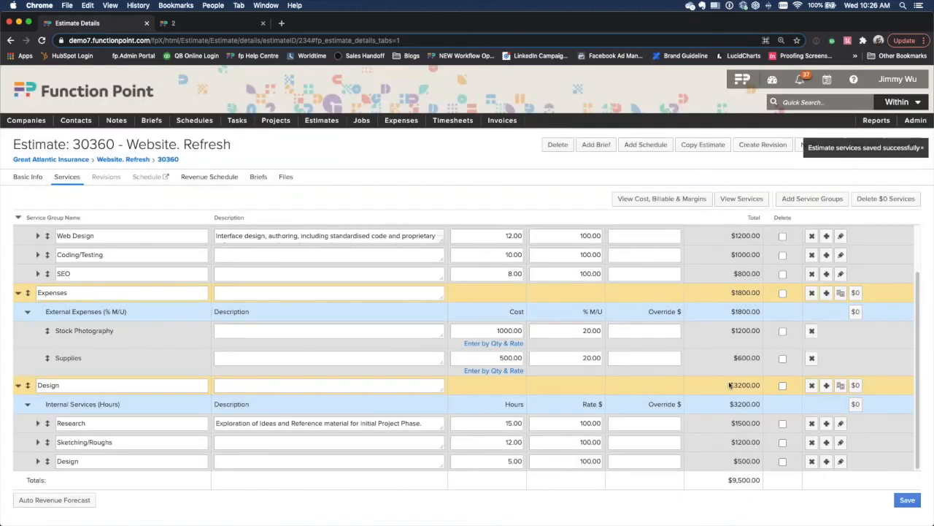
left_click_drag(726, 384, 773, 386)
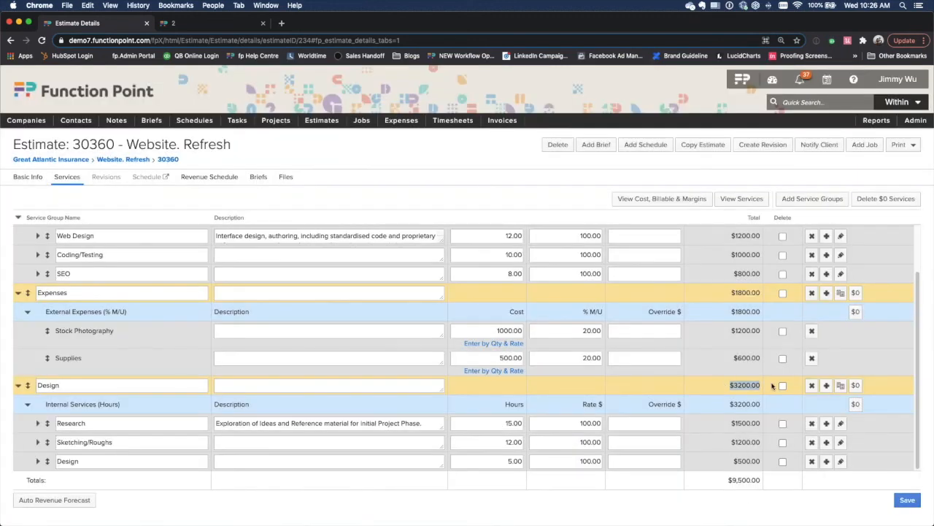
Delete the added Design service group and create an editable revision of the estimate.
scroll(767, 372, "up", 2)
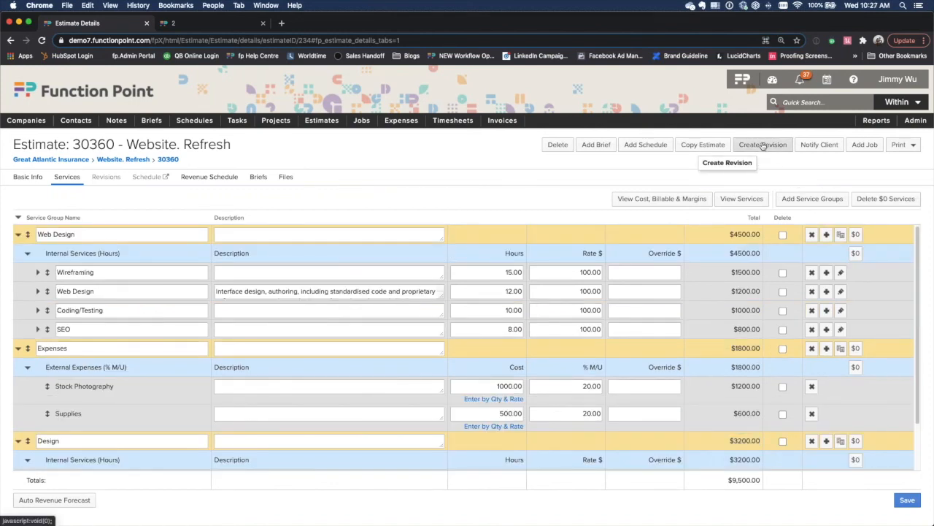
left_click(812, 441)
left_click(607, 325)
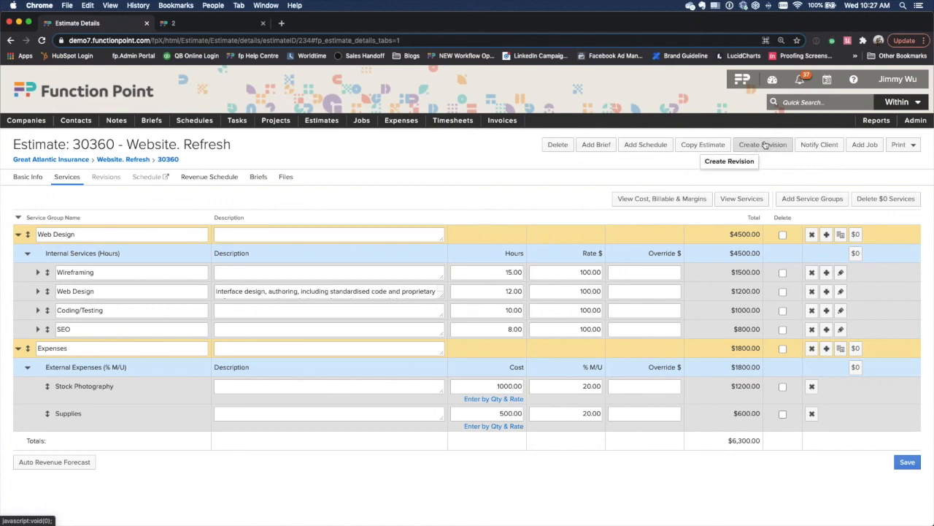
left_click(764, 145)
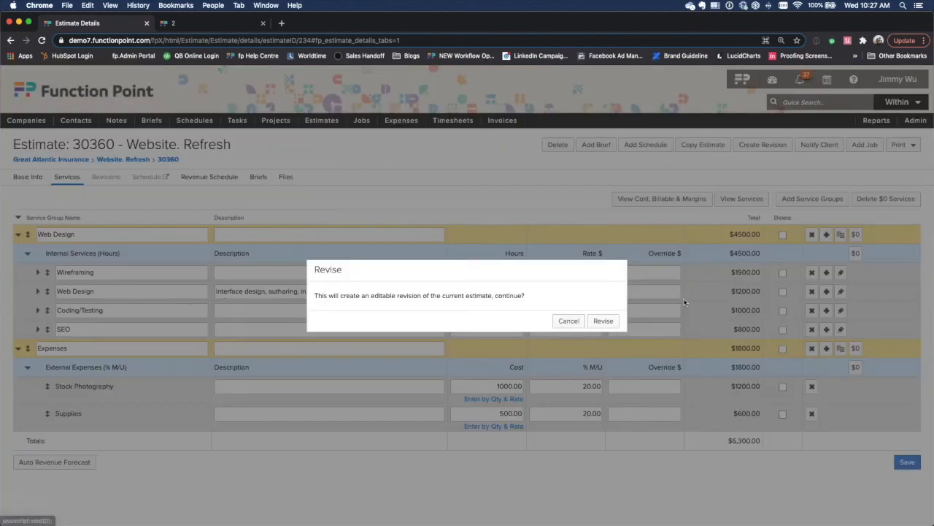
left_click(604, 321)
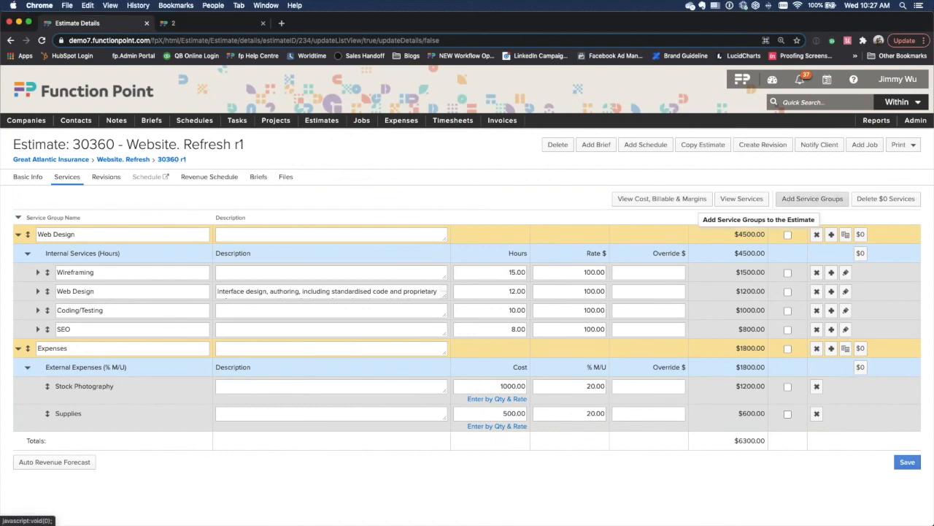
Add the Creative Services group to estimate revision r1 with the Research and Sketching/Roughs services.
left_click(813, 198)
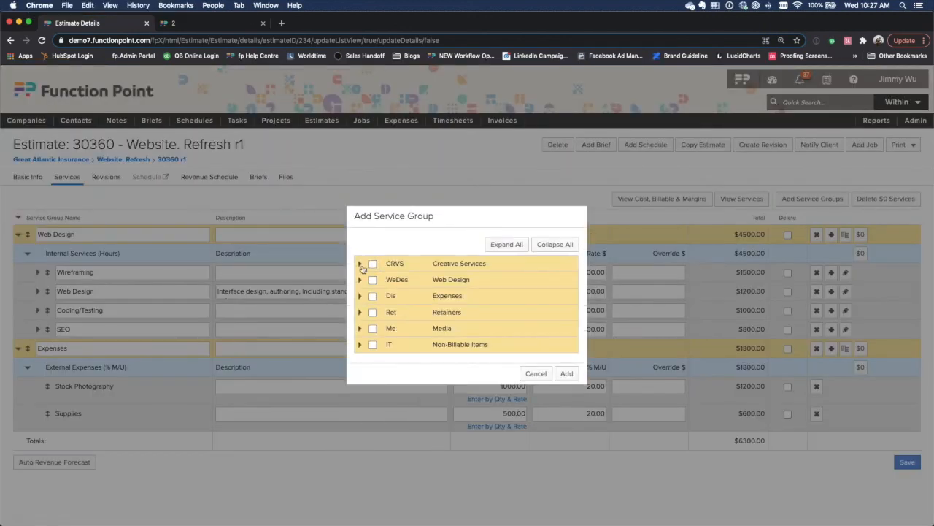
left_click(359, 263)
left_click(373, 295)
left_click(374, 312)
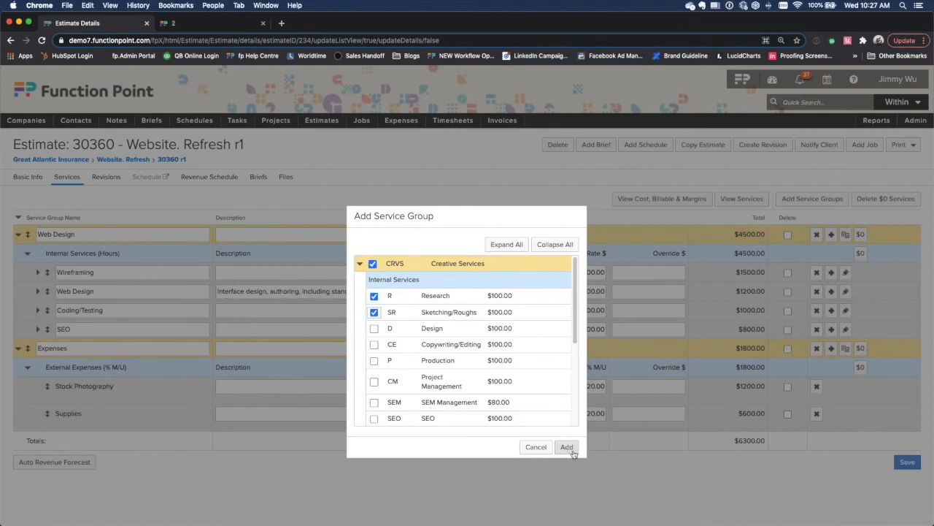
left_click(566, 446)
Set the hours to 15 for Research and 10 for Sketching/Roughs, save the services and check the estimate total.
left_click(494, 444)
type("15")
left_click(495, 460)
type("10")
left_click(907, 499)
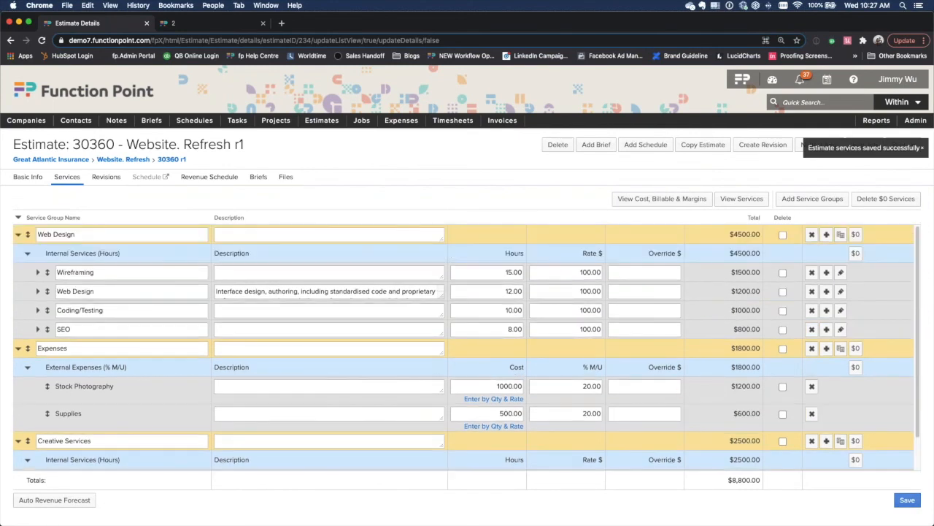
left_click_drag(726, 480, 785, 482)
left_click(661, 443)
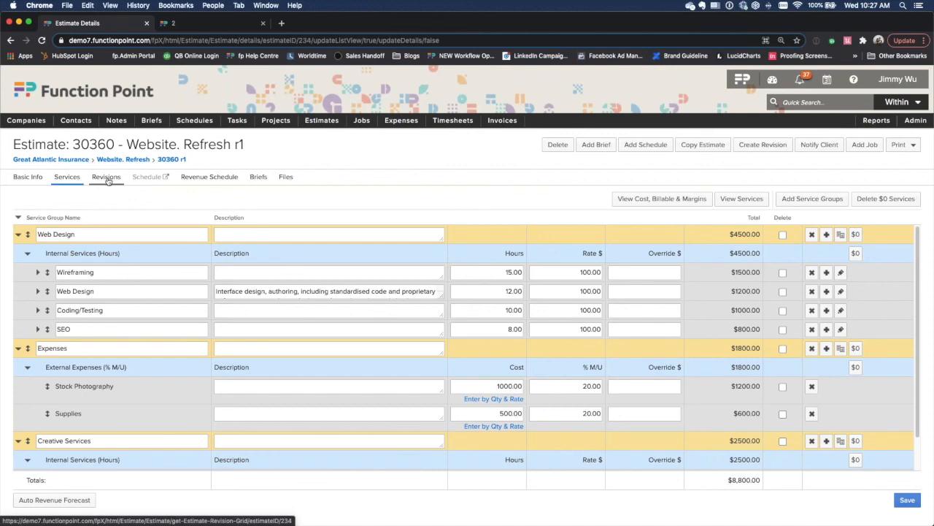
View the estimate's revisions and compare the status and subtotal of the original with those of r1.
left_click(105, 177)
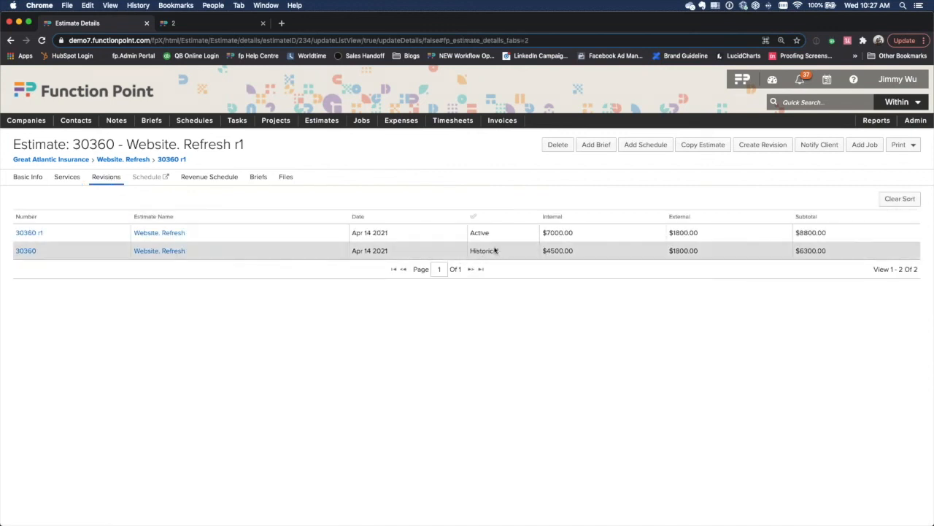
triple_click(391, 251)
double_click(485, 252)
left_click_drag(797, 253, 837, 254)
left_click_drag(797, 234, 839, 234)
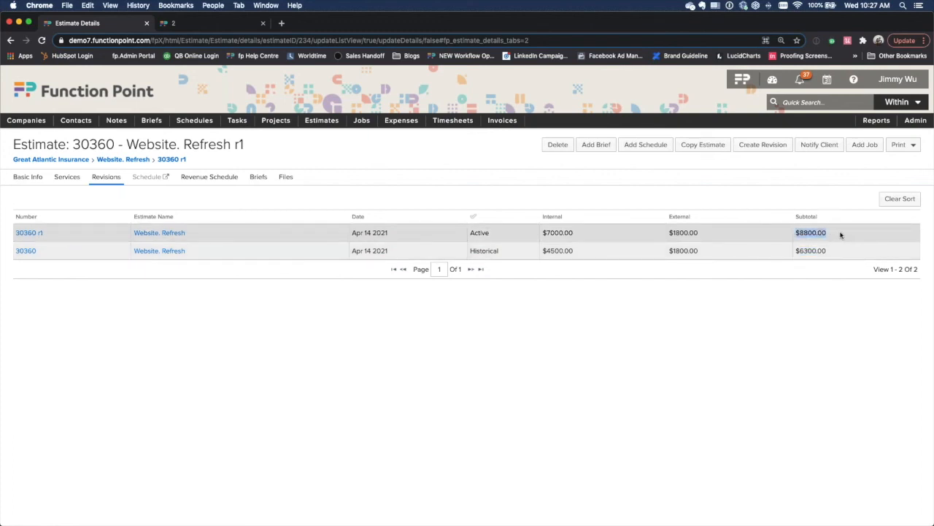
left_click(840, 234)
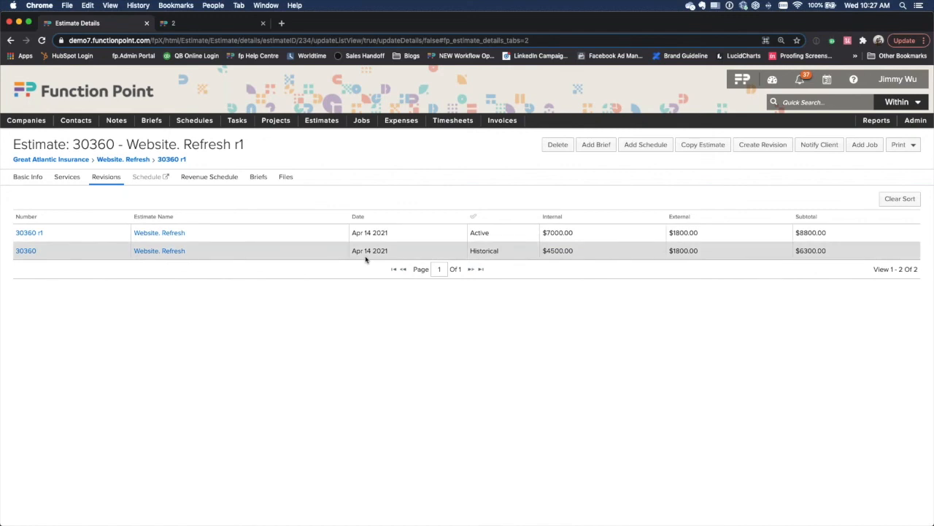
left_click_drag(796, 233, 864, 239)
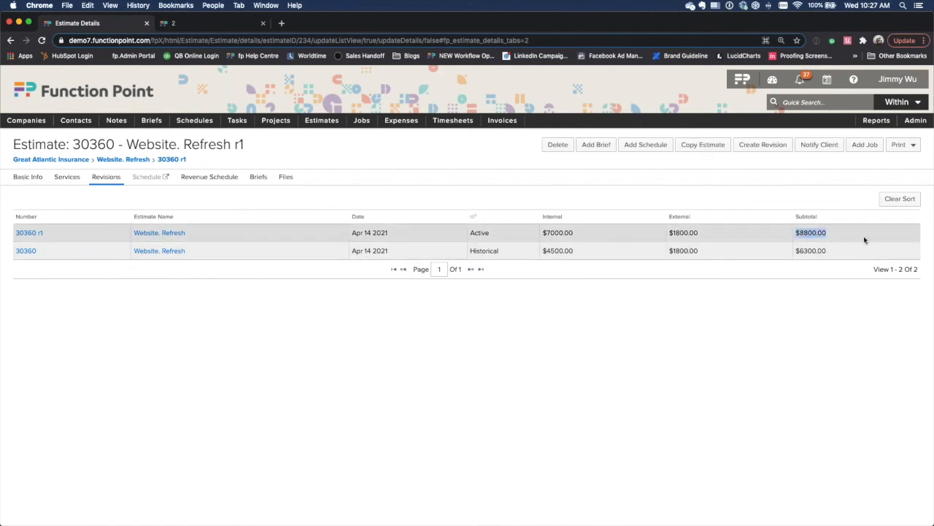
Make the original historical Website. Refresh estimate active and check the statuses in its revision list.
left_click(154, 251)
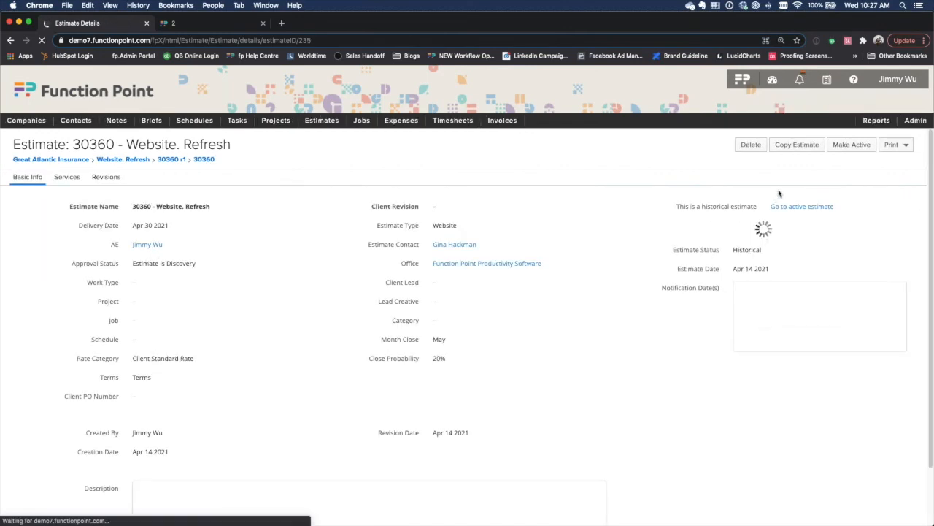
left_click(851, 145)
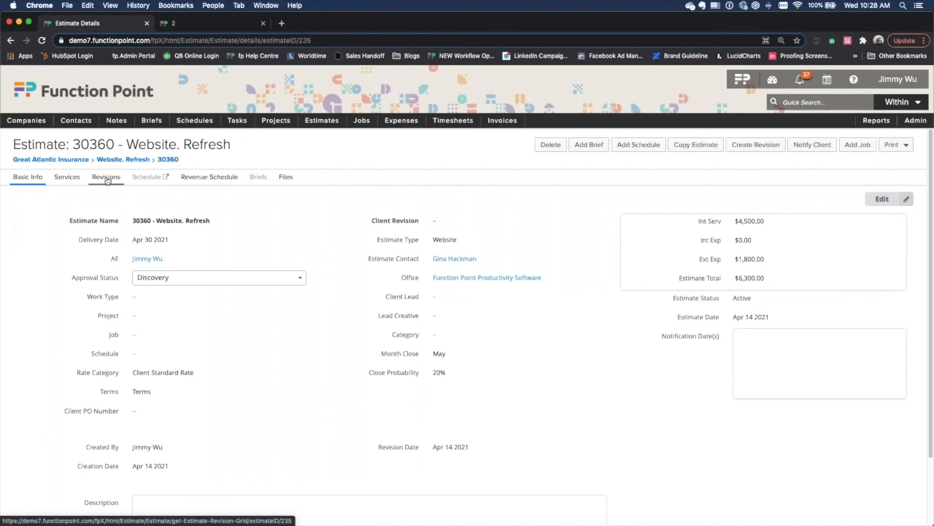
left_click(106, 176)
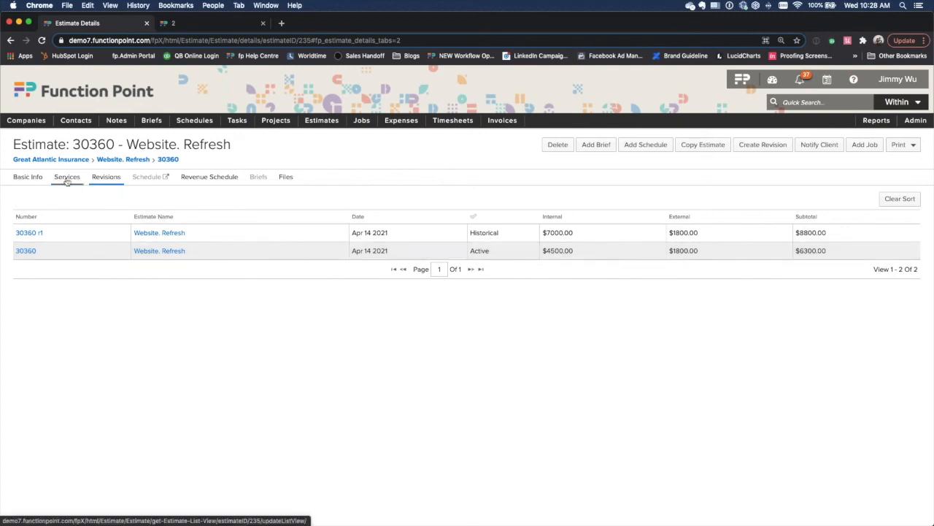
In revision r1's services, exclude the Web Design and Expenses groups from printing, leaving Creative Services included.
left_click(182, 233)
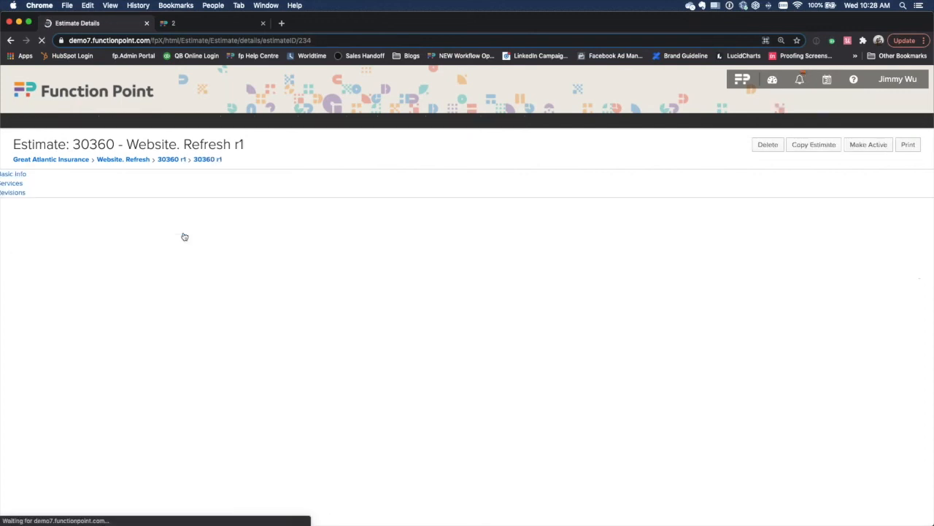
left_click(66, 178)
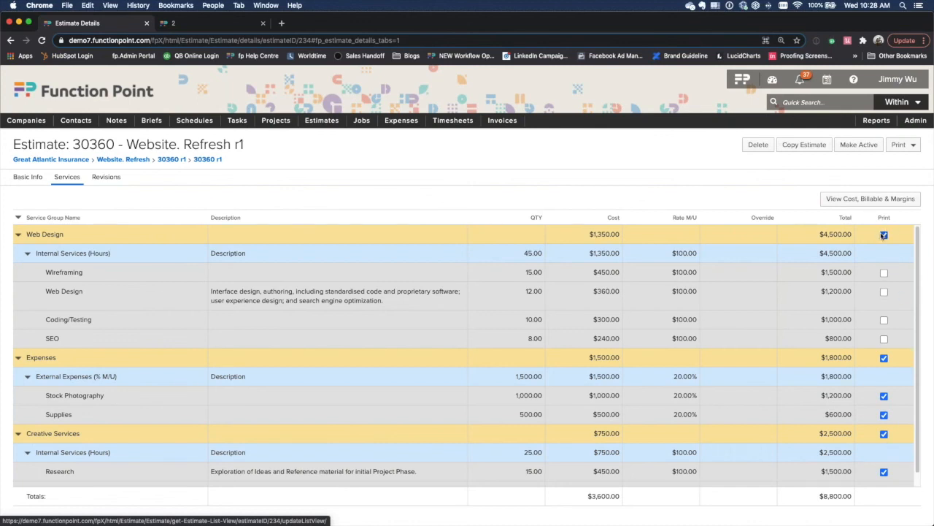
left_click(884, 235)
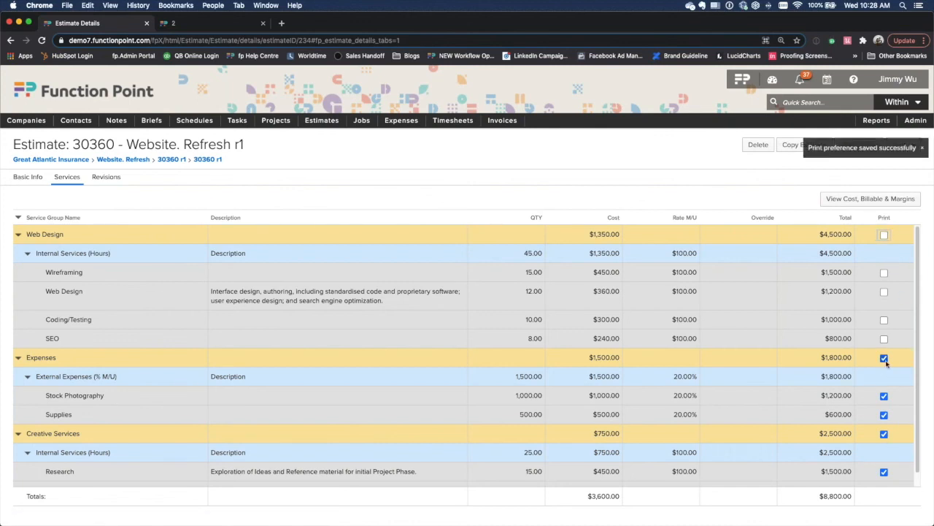
left_click(885, 359)
left_click_drag(28, 434, 110, 432)
left_click(110, 433)
scroll(817, 449, "down", 1)
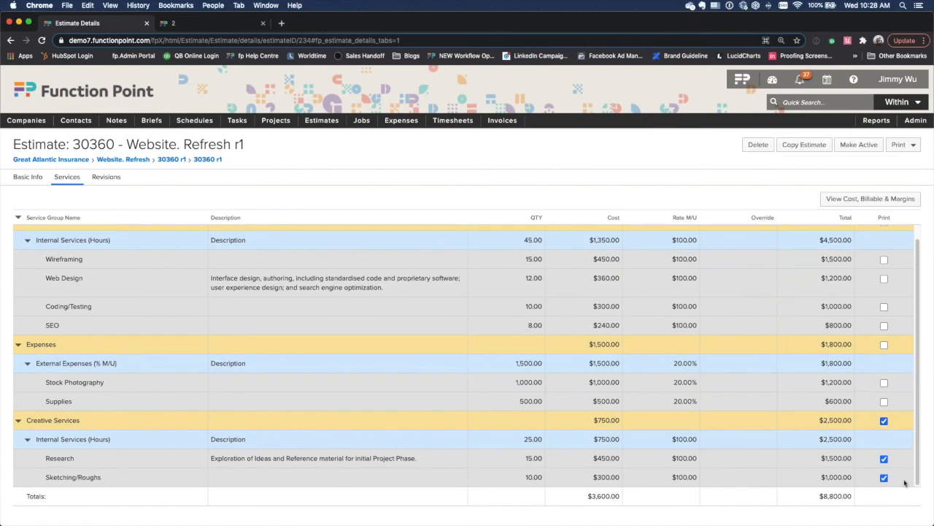
Generate the printable version of revision r1 and review the Research and Sketching/Roughs lines in its scope of work.
left_click(904, 144)
left_click(878, 179)
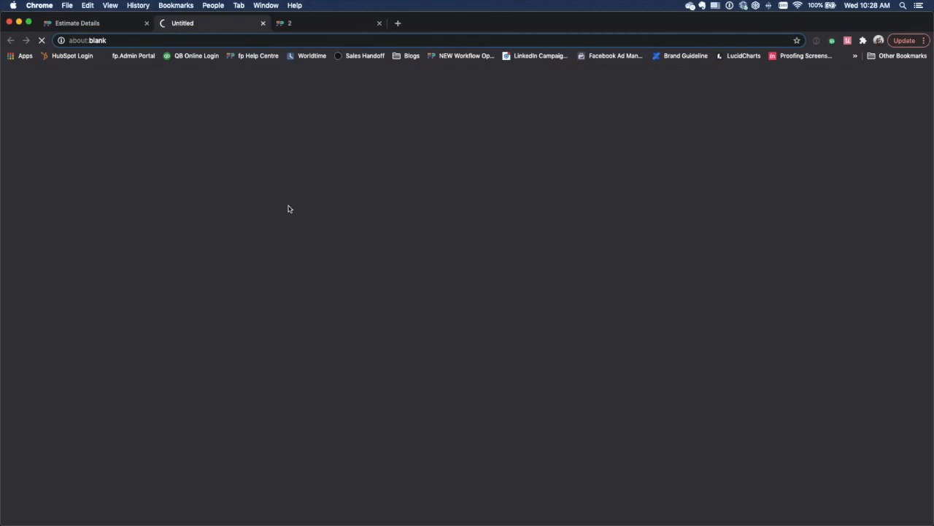
key("super+equal")
key("super+equal")
key("super+equal")
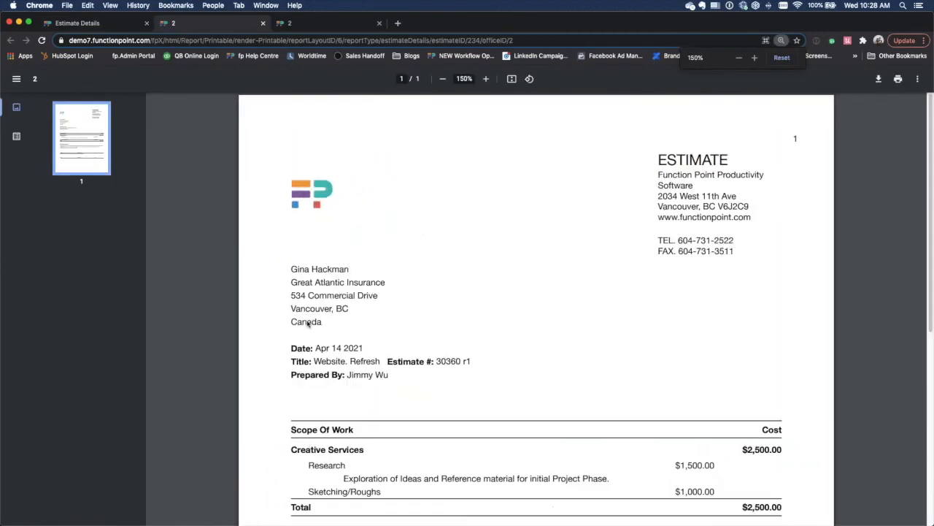
scroll(307, 324, "down", 2)
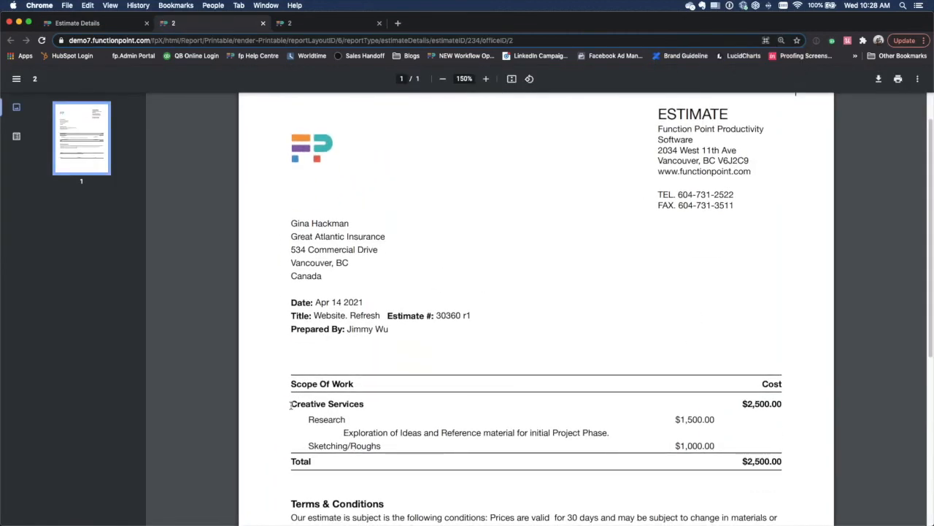
left_click_drag(314, 425, 351, 419)
left_click_drag(307, 444, 432, 450)
left_click(432, 450)
Close the older printout, return to the estimate, review the Notes, Briefs and Estimates options, and open the estimate's basic info.
left_click(379, 23)
left_click(84, 27)
mouse_move(28, 123)
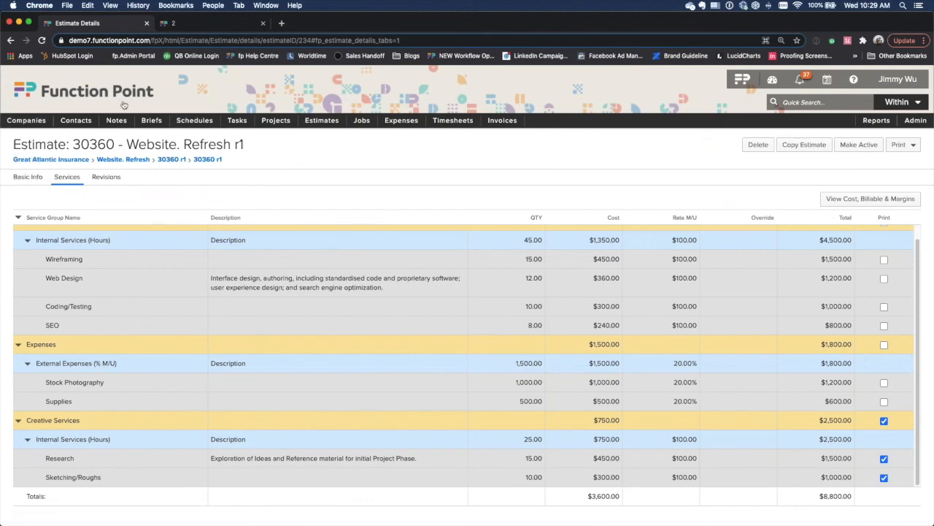
mouse_move(117, 123)
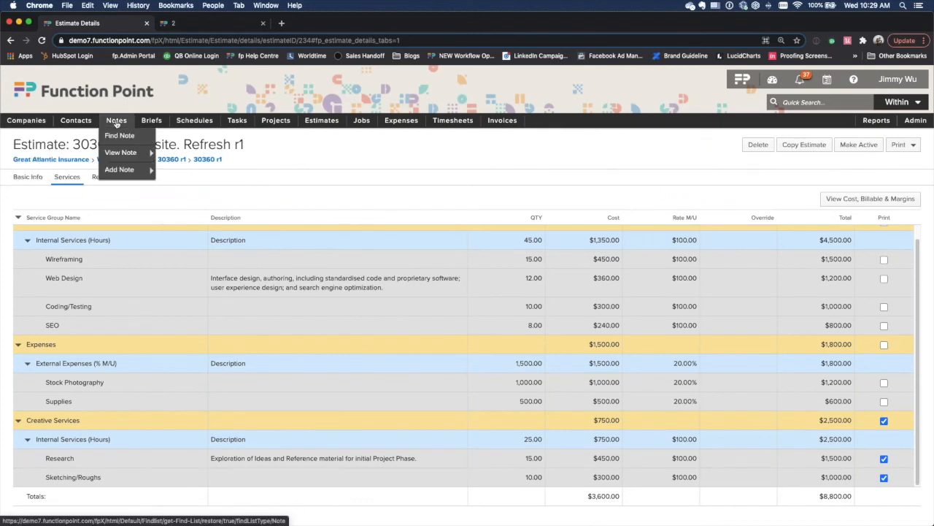
mouse_move(151, 124)
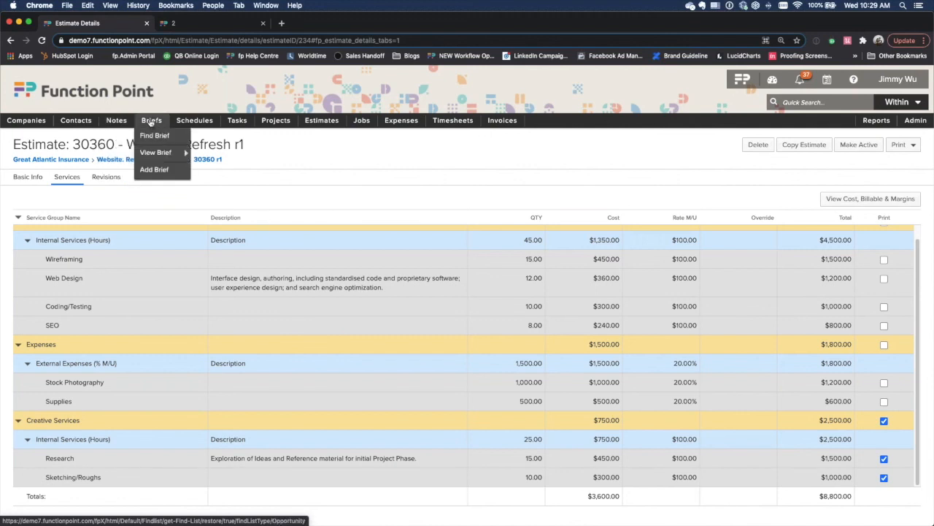
mouse_move(322, 122)
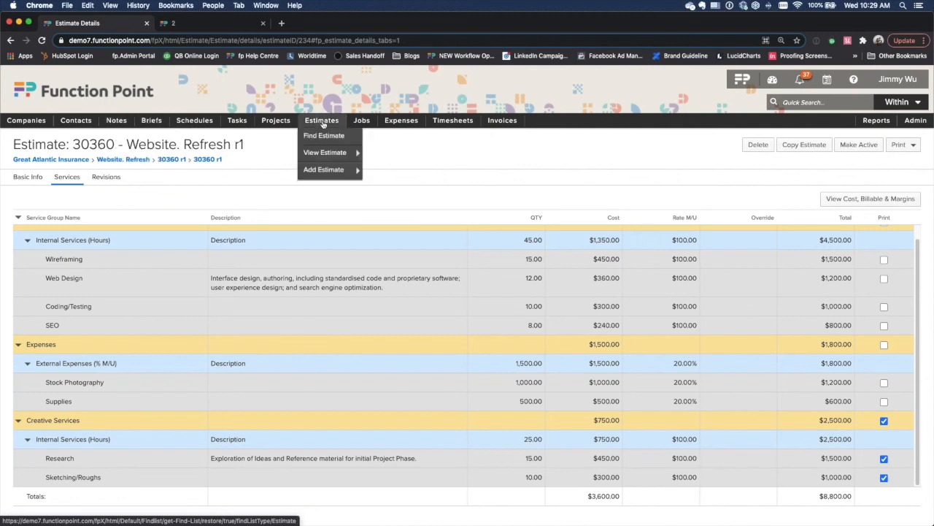
left_click(27, 178)
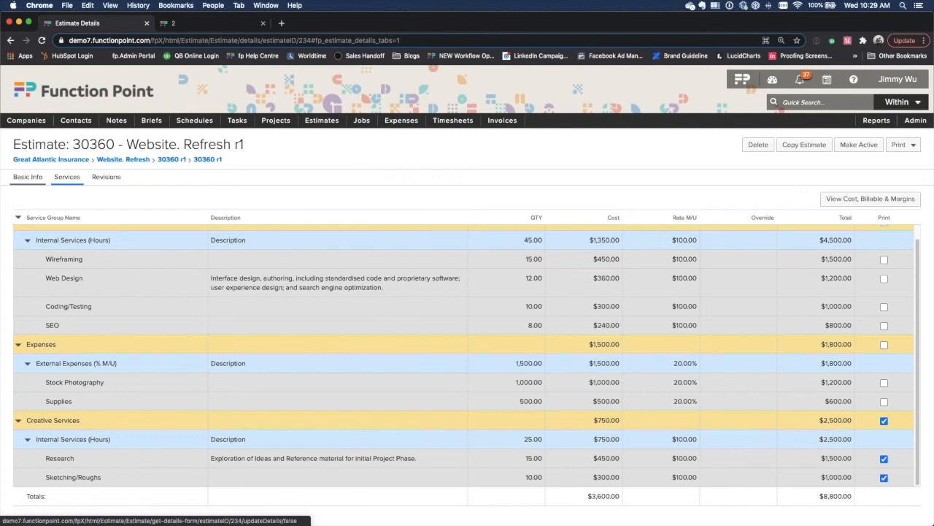